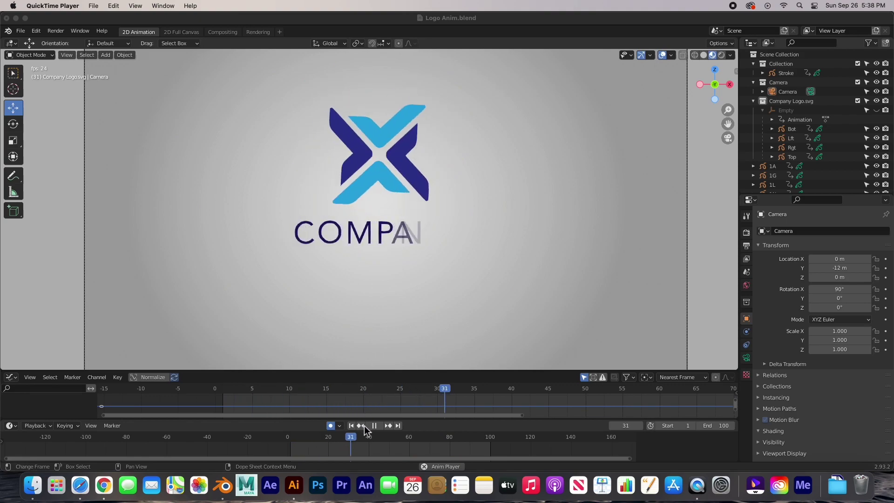
# Step: Stop the logo animation playback and switch to Illustrator
pyautogui.click(384, 405)
pyautogui.press('space')
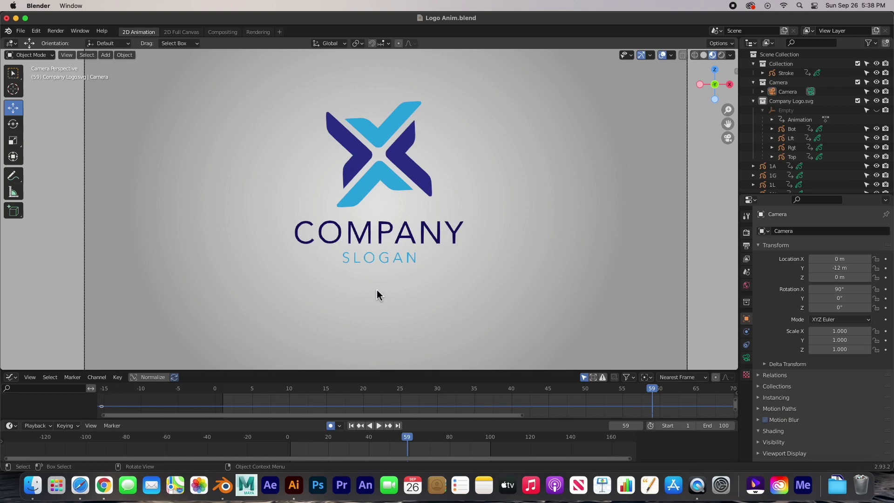
pyautogui.click(294, 487)
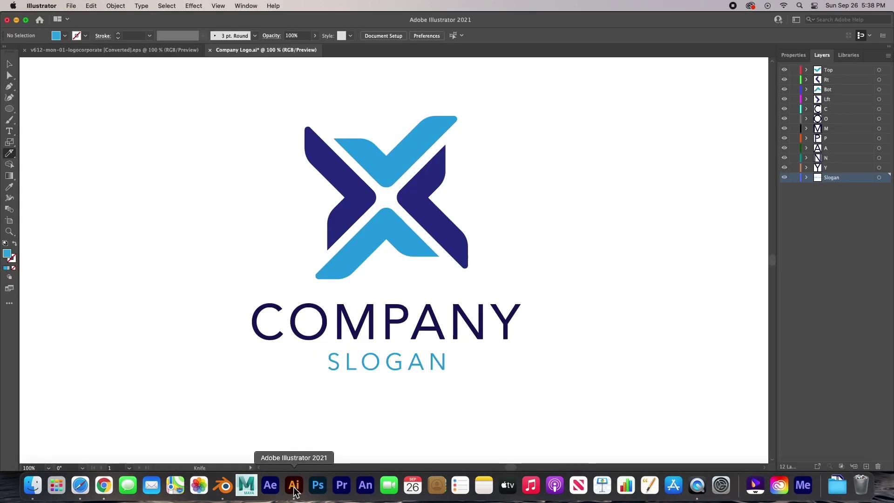
# Step: Show the converted logocorporate EPS document and check its logo paths in outline view, returning to preview mode
pyautogui.click(129, 51)
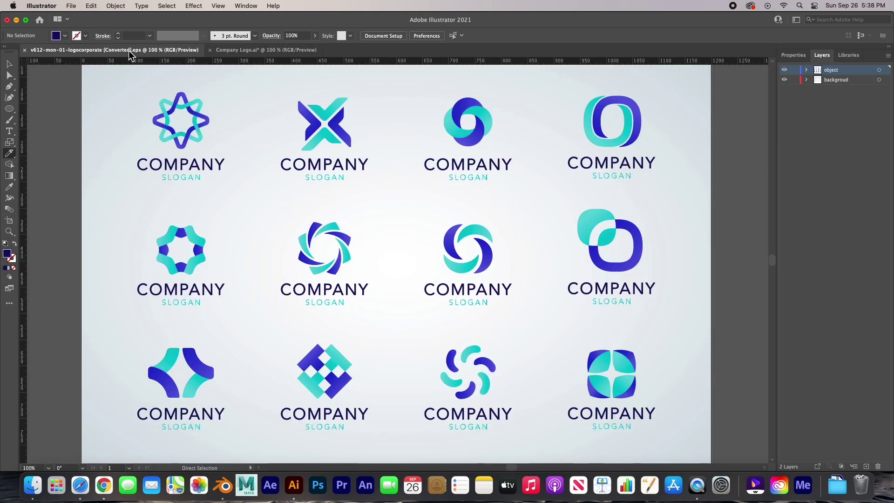
pyautogui.press('super+y')
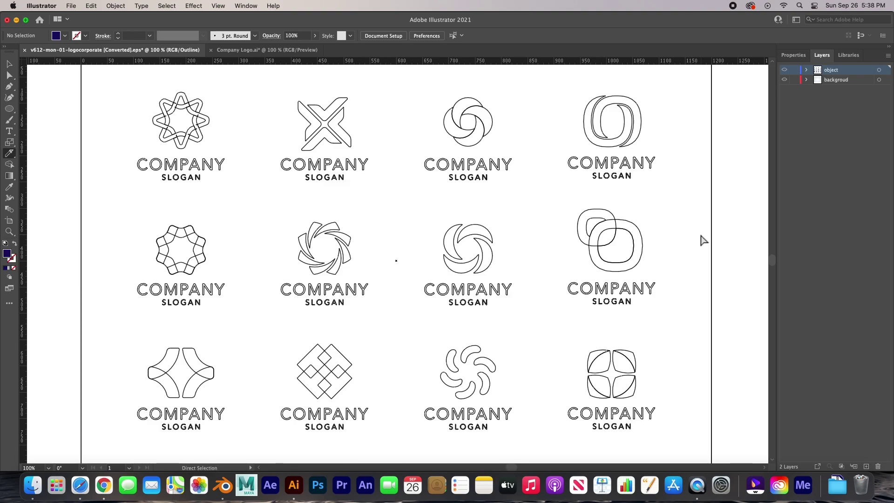
pyautogui.press('super')
pyautogui.press('super+y')
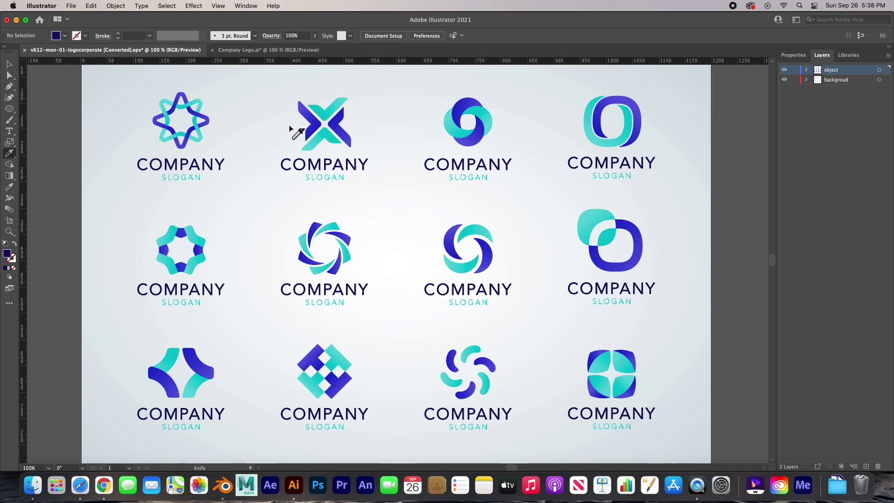
# Step: Examine the X-shaped logo in the collection up close, including its company name and slogan
pyautogui.keyDown('super'); pyautogui.moveTo(289, 91); pyautogui.dragTo(391, 229); pyautogui.keyUp('super')
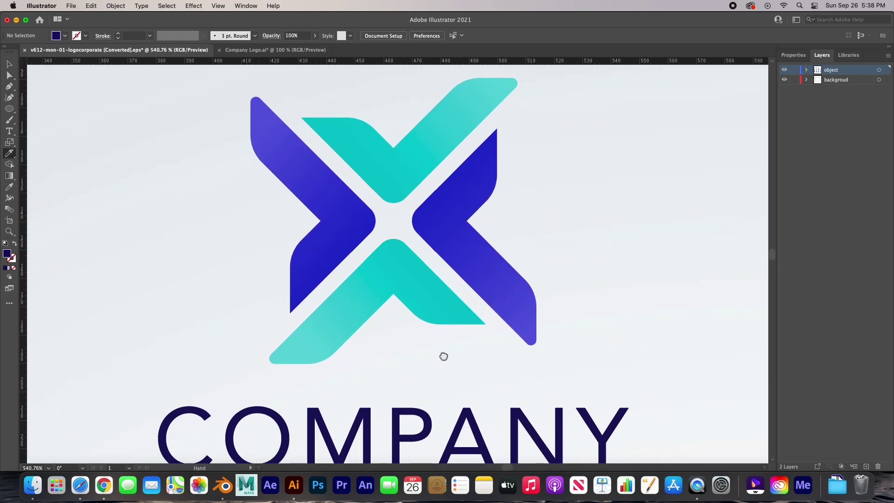
pyautogui.moveTo(443, 356); pyautogui.dragTo(445, 259)
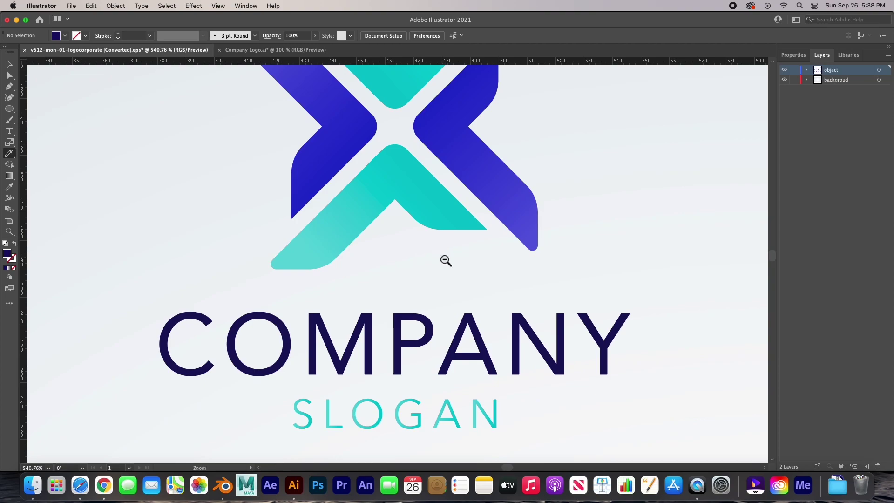
pyautogui.keyDown('alt'); pyautogui.keyDown('super'); pyautogui.click(444, 261); pyautogui.keyUp('super'); pyautogui.keyUp('alt')
pyautogui.keyDown('alt'); pyautogui.keyDown('super'); pyautogui.click(419, 257); pyautogui.keyUp('super'); pyautogui.keyUp('alt')
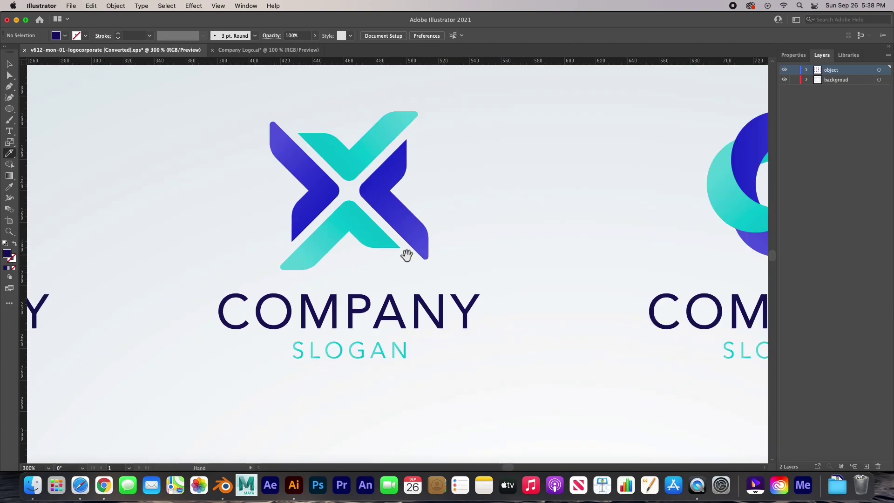
# Step: Compare the Company Logo.ai artwork with the full source sheet of logos
pyautogui.click(255, 50)
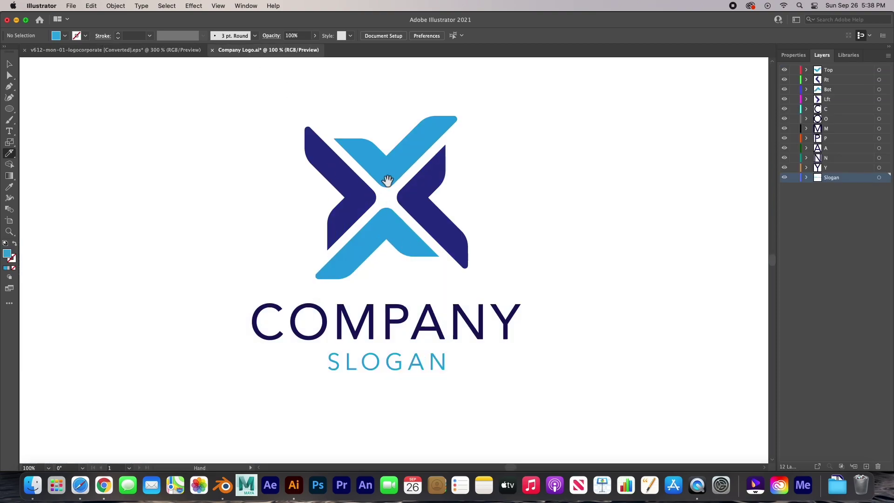
pyautogui.press('alt')
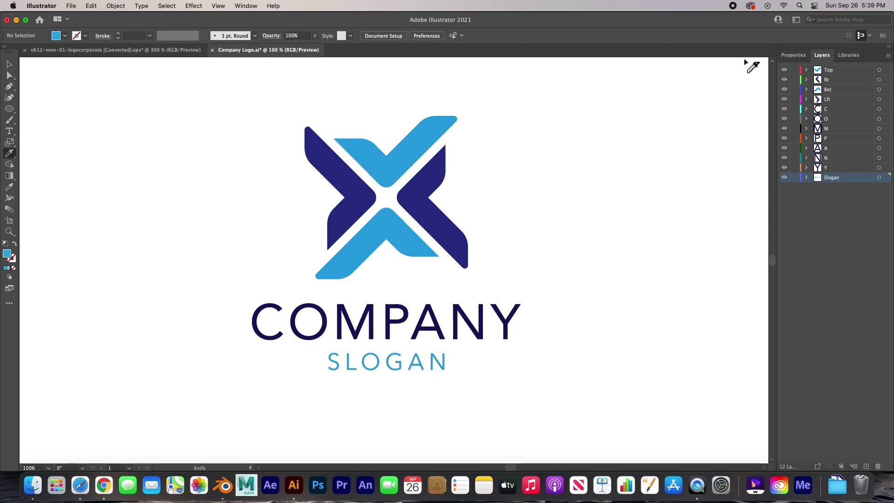
pyautogui.click(124, 52)
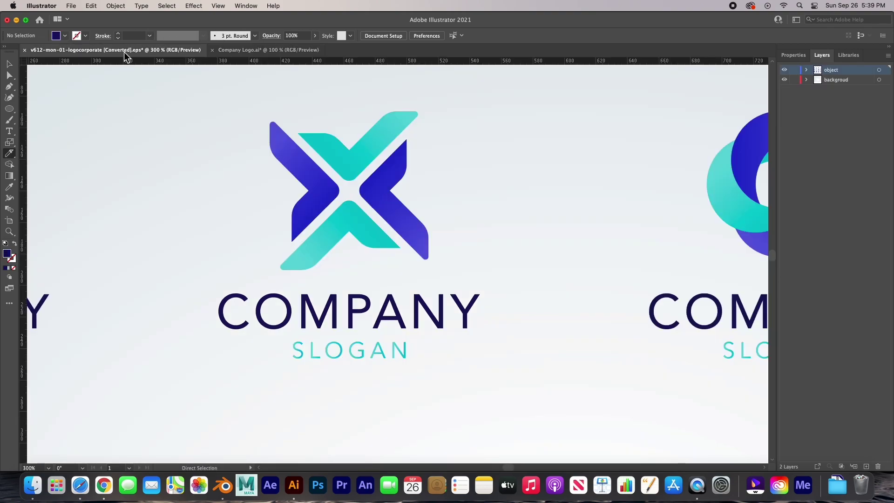
pyautogui.press('super+0')
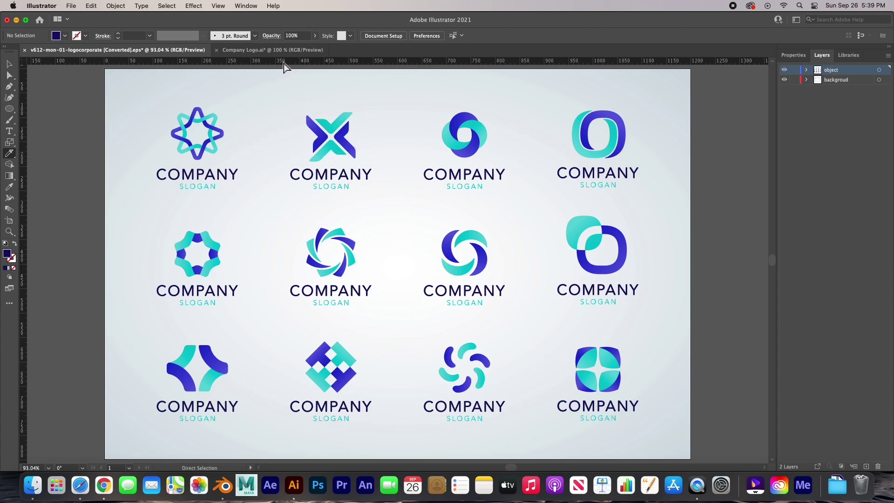
# Step: Display Company Logo.ai in outline view and examine the cuts in the COMPANY and SLOGAN letters
pyautogui.click(269, 54)
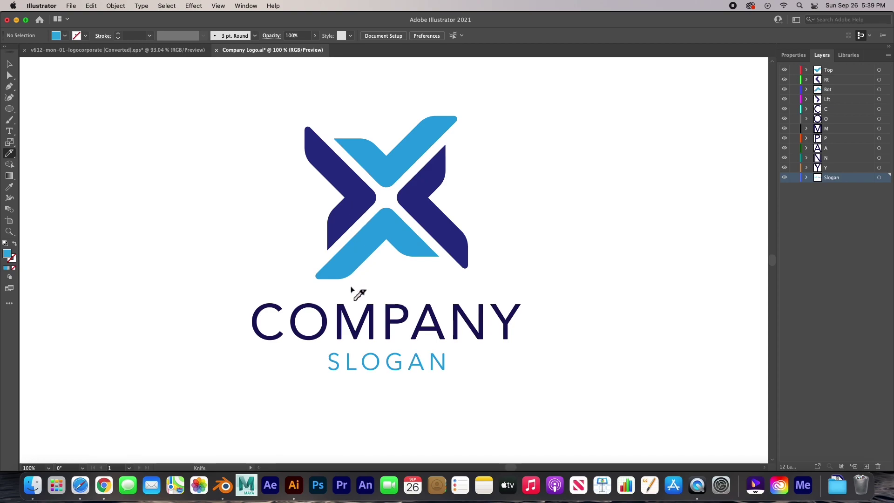
pyautogui.press('super')
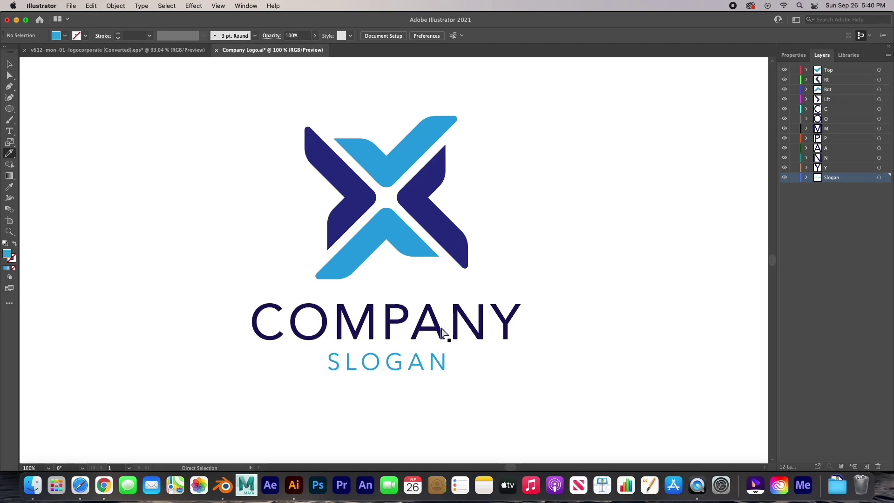
pyautogui.press('super+y')
pyautogui.keyDown('super'); pyautogui.click(317, 325); pyautogui.keyUp('super')
pyautogui.keyDown('super'); pyautogui.click(382, 298); pyautogui.keyUp('super')
pyautogui.moveTo(465, 279); pyautogui.dragTo(299, 258)
pyautogui.keyDown('super'); pyautogui.click(215, 242); pyautogui.keyUp('super')
pyautogui.hscroll(5, 213, 198)
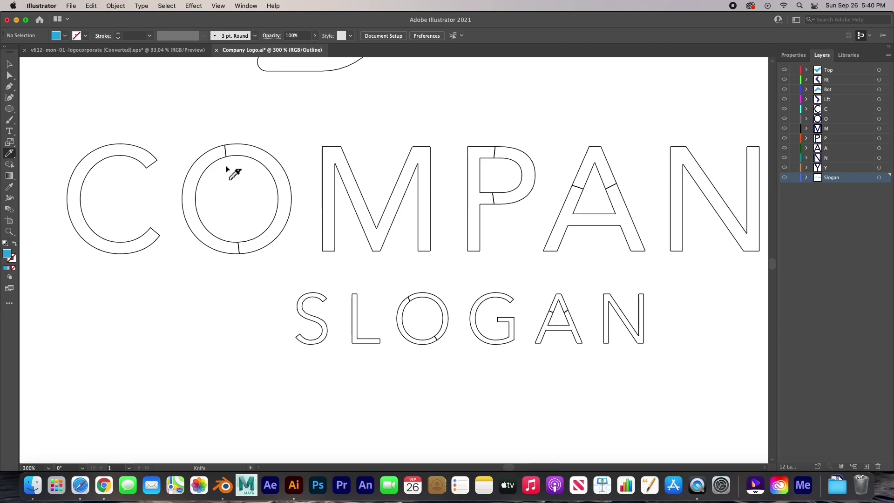
# Step: Try a Knife cut across the upper side of the O in COMPANY and undo it
pyautogui.moveTo(293, 141)
pyautogui.mouseDown()
pyautogui.moveTo(255, 176)
pyautogui.moveTo(254, 189)
pyautogui.mouseUp()
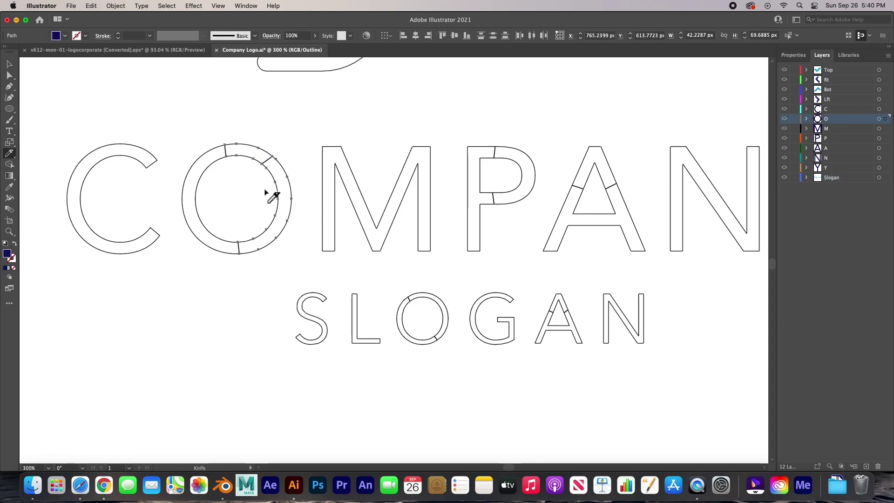
pyautogui.keyDown('ctrl'); pyautogui.click(268, 193); pyautogui.keyUp('ctrl')
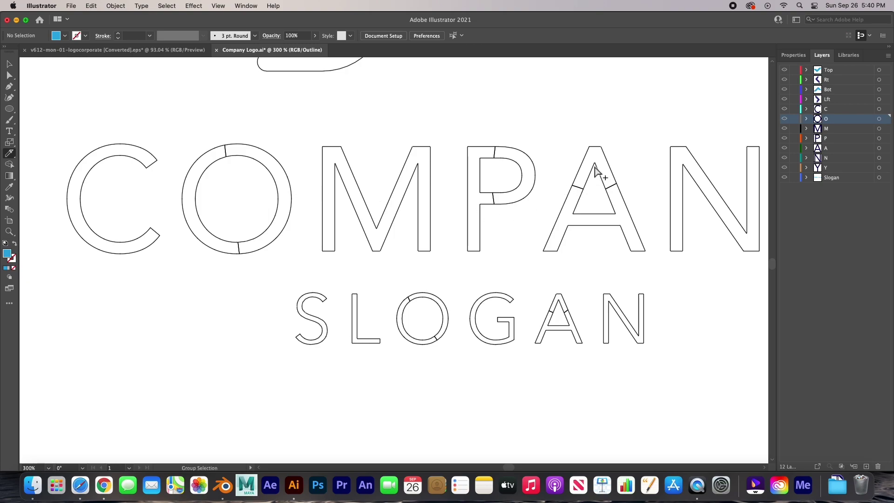
# Step: Pull the cut top piece of the A in COMPANY upward, undo the move and deselect the piece
pyautogui.moveTo(597, 173); pyautogui.dragTo(600, 117)
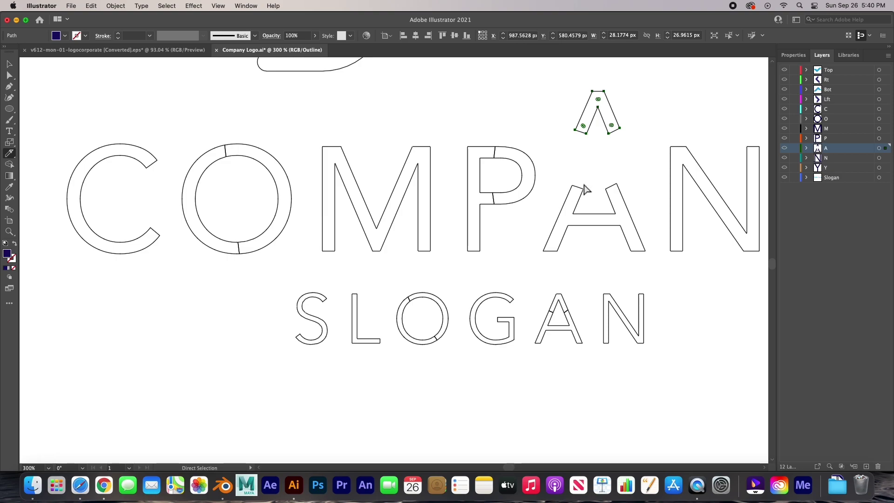
pyautogui.press('super+z')
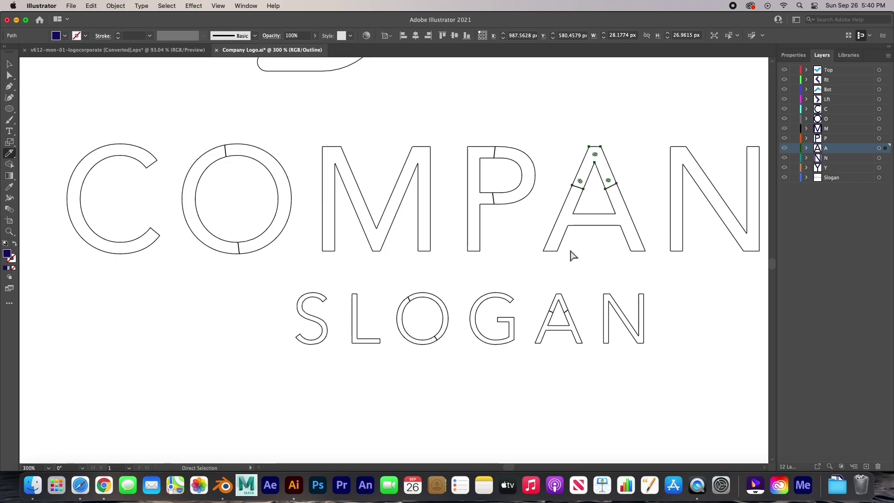
pyautogui.click(577, 217)
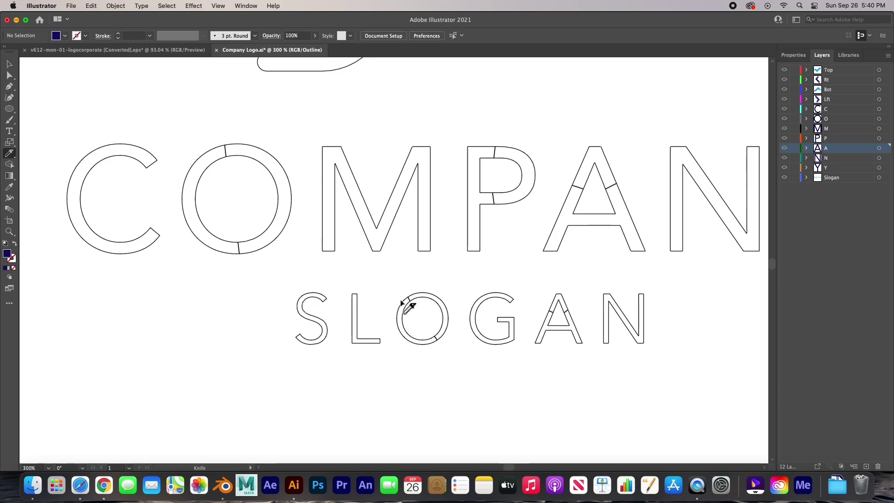
# Step: Switch to Blender and open the recent file Logo.blend, saving the changes to Logo Anim.blend
pyautogui.press('super+1')
pyautogui.moveTo(438, 220); pyautogui.dragTo(438, 259)
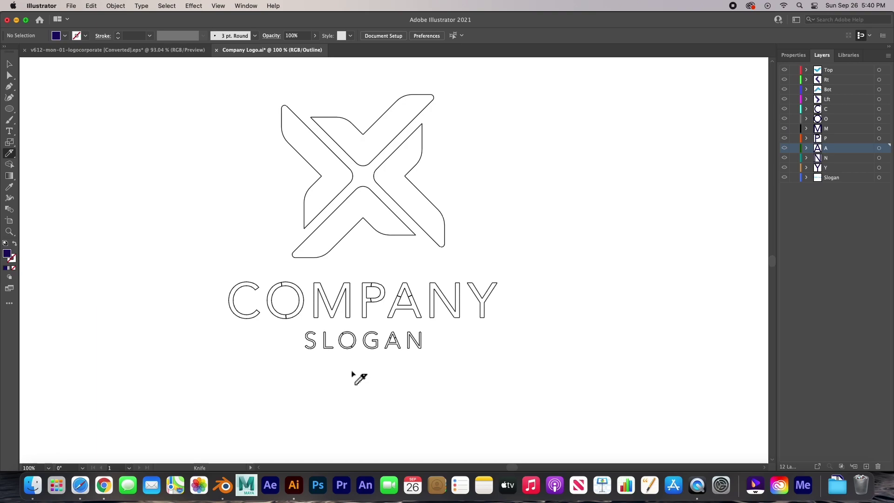
pyautogui.click(221, 489)
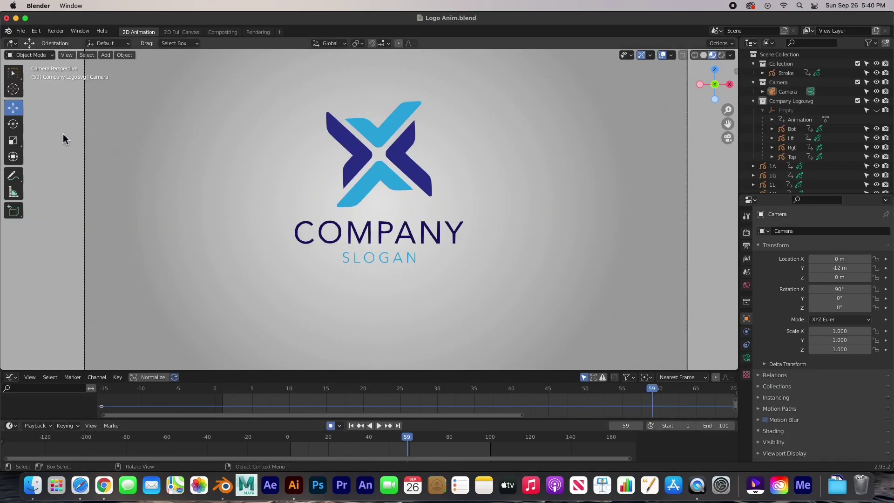
pyautogui.click(20, 31)
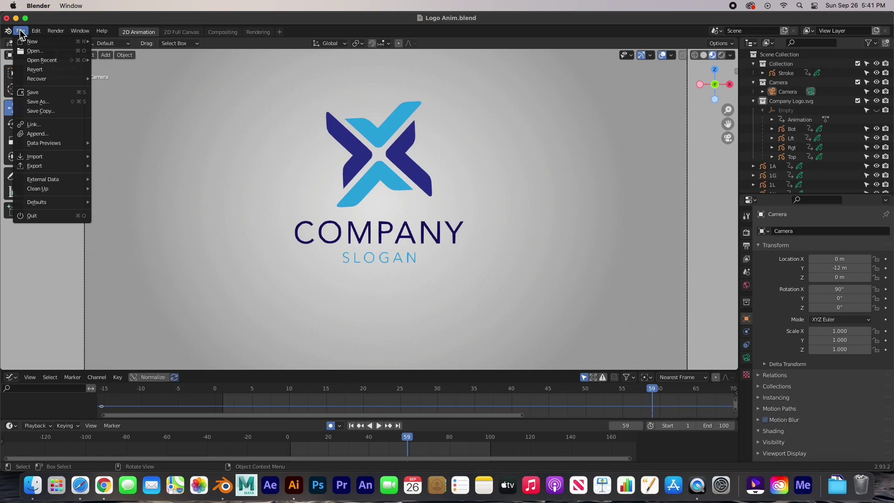
pyautogui.moveTo(60, 59)
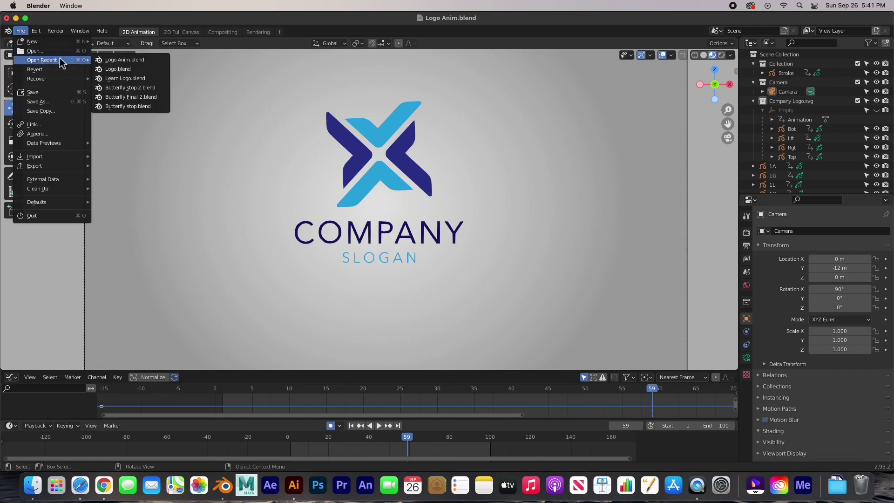
pyautogui.click(111, 65)
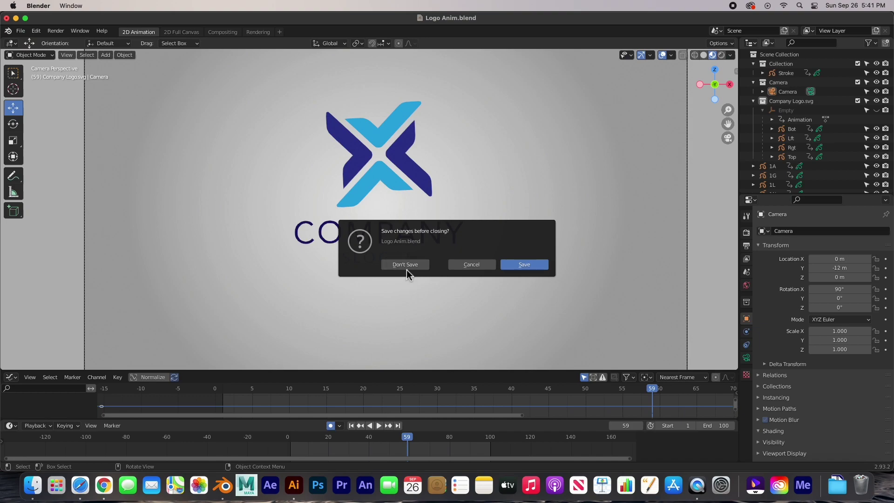
pyautogui.click(534, 267)
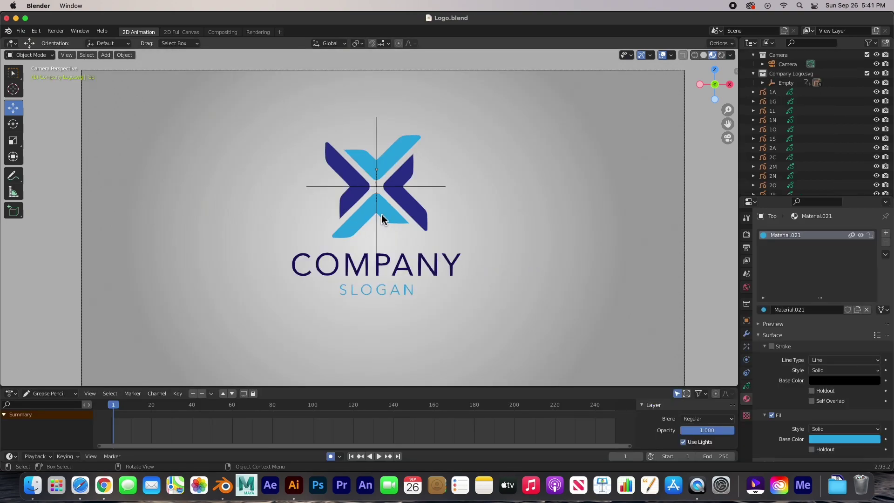
pyautogui.press('space')
pyautogui.press('Escape')
pyautogui.scroll(-3, 610, 257)
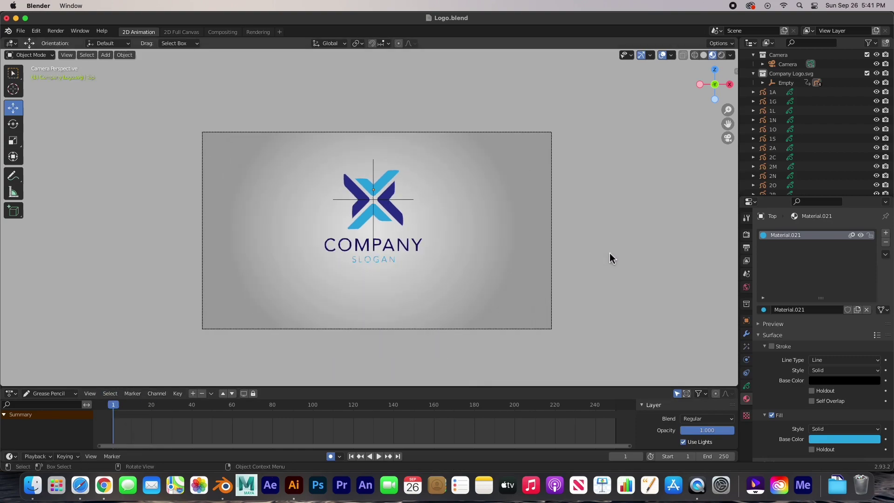
pyautogui.scroll(2, 611, 257)
pyautogui.scroll(1, 610, 258)
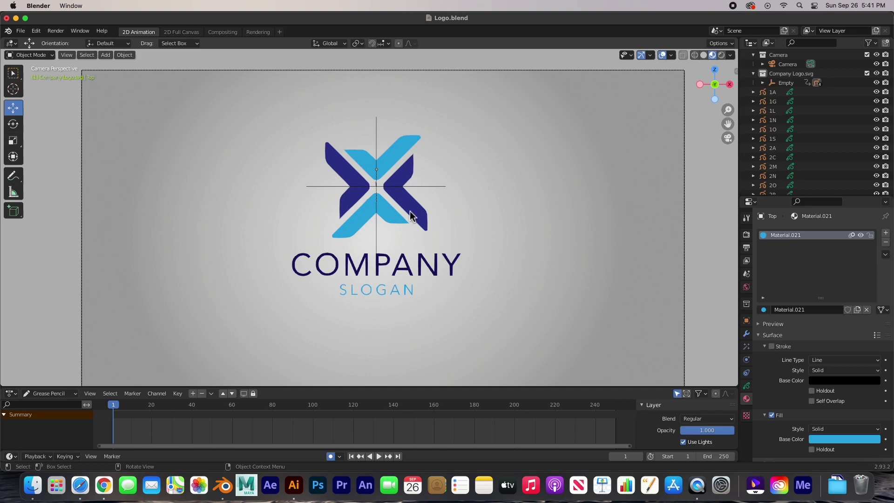
pyautogui.click(106, 55)
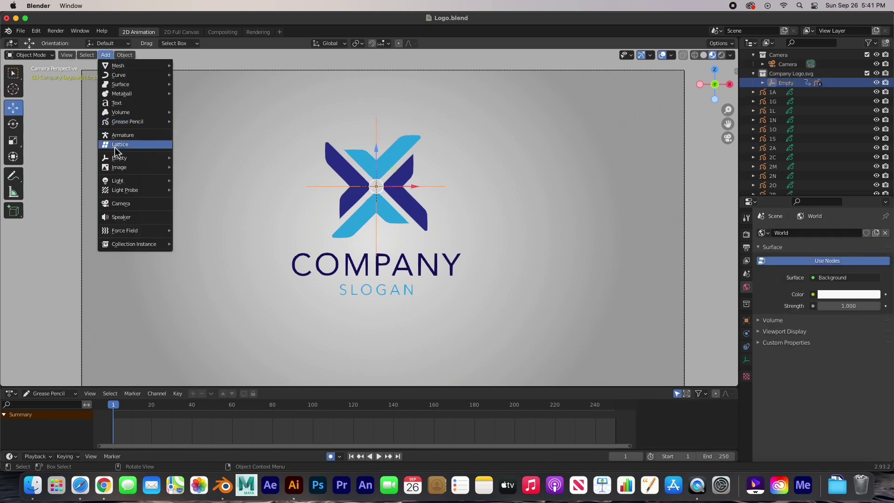
pyautogui.moveTo(116, 158)
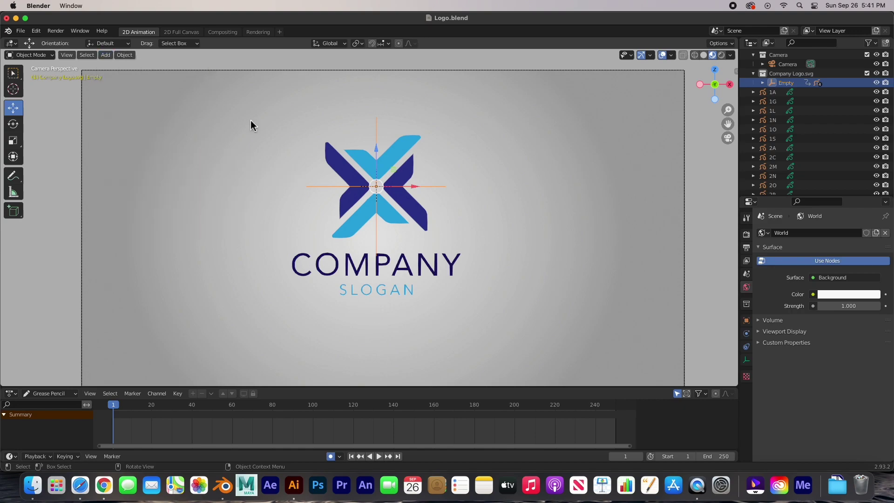
# Step: Select the icon's separate pieces one after another, ending with the Empty at the logo's centre
pyautogui.click(405, 155)
pyautogui.click(361, 189)
pyautogui.click(391, 195)
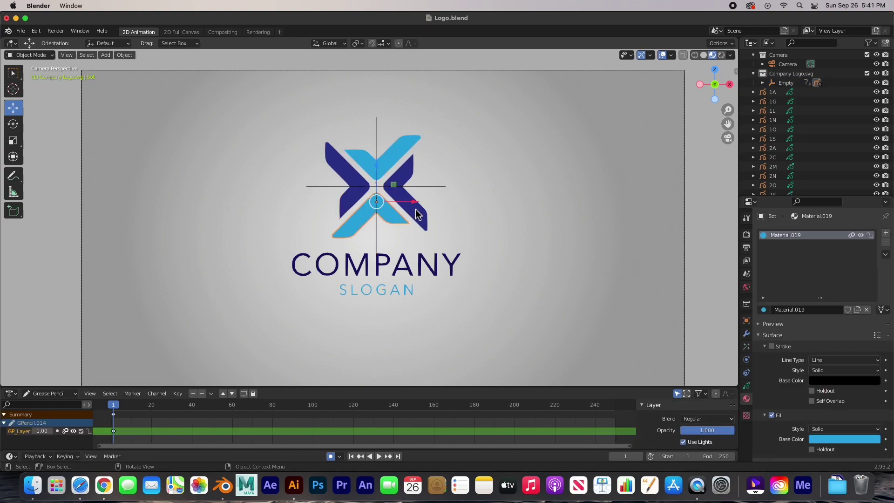
pyautogui.click(417, 214)
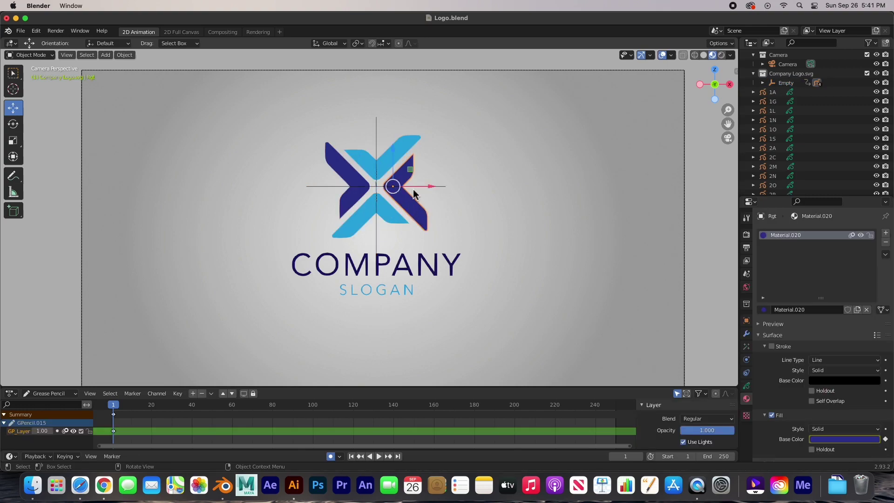
pyautogui.click(376, 132)
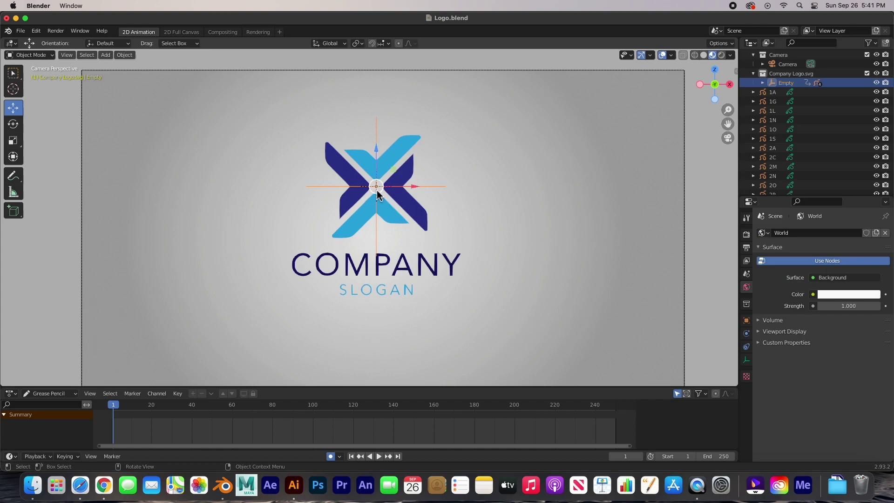
# Step: Try moving the central Empty and the icon's top piece, undoing each move
pyautogui.moveTo(377, 193)
pyautogui.mouseDown()
pyautogui.moveTo(339, 176)
pyautogui.moveTo(359, 239)
pyautogui.moveTo(516, 280)
pyautogui.moveTo(372, 176)
pyautogui.mouseUp()
pyautogui.press('super+z')
pyautogui.click(397, 160)
pyautogui.moveTo(371, 163); pyautogui.dragTo(441, 115)
pyautogui.press('super+z')
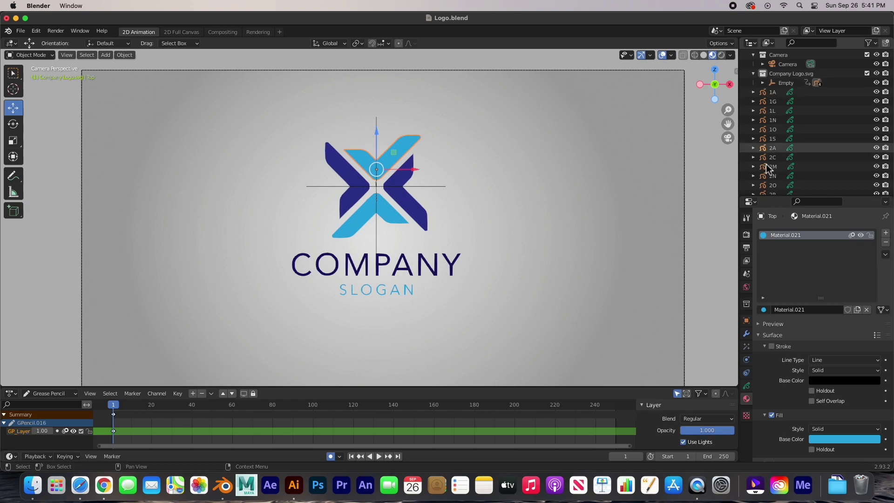
# Step: Enlarge the Outliner to make room for more of the logo's objects
pyautogui.moveTo(768, 196); pyautogui.dragTo(768, 242)
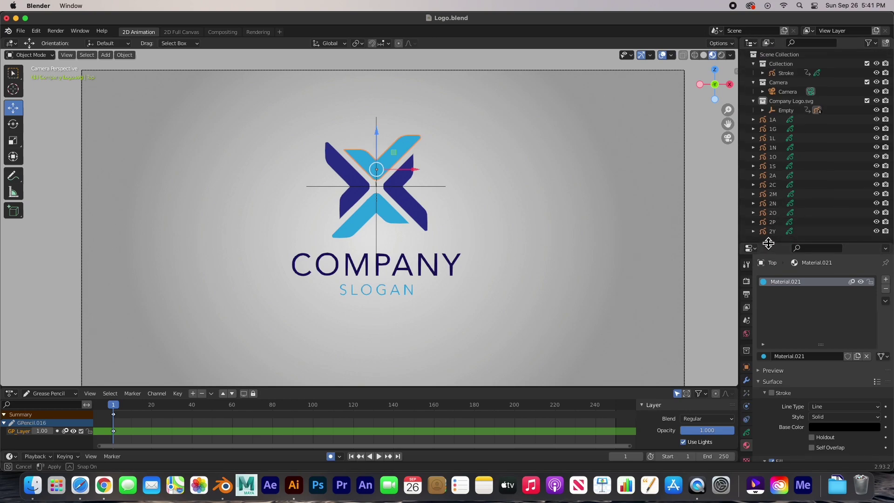
# Step: Expand the Empty in the Outliner to list its child pieces and clear the current selection
pyautogui.click(763, 110)
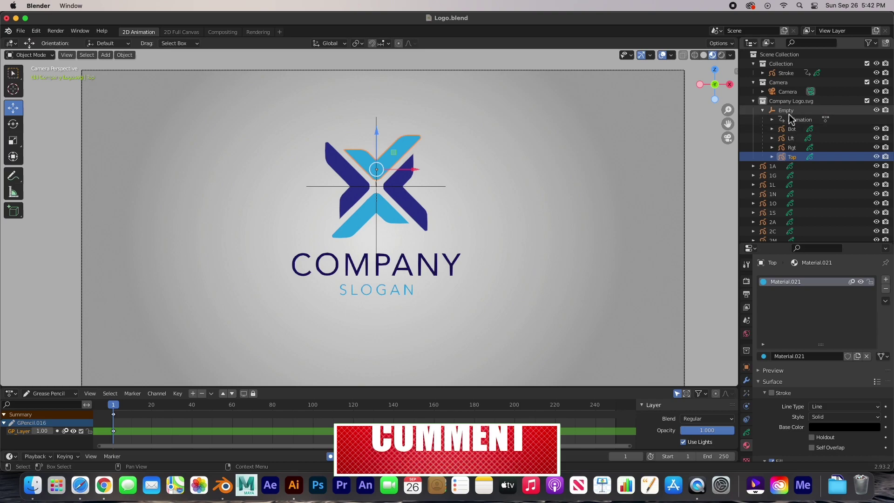
pyautogui.click(676, 205)
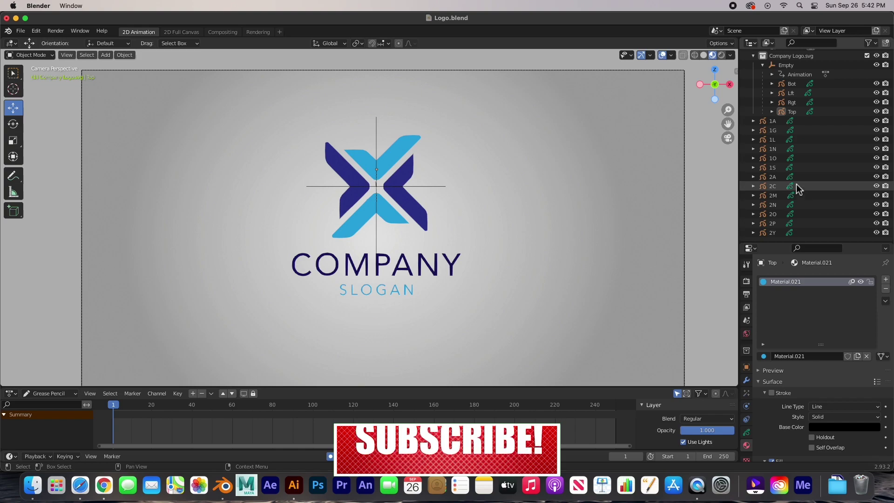
pyautogui.scroll(-3, 793, 140)
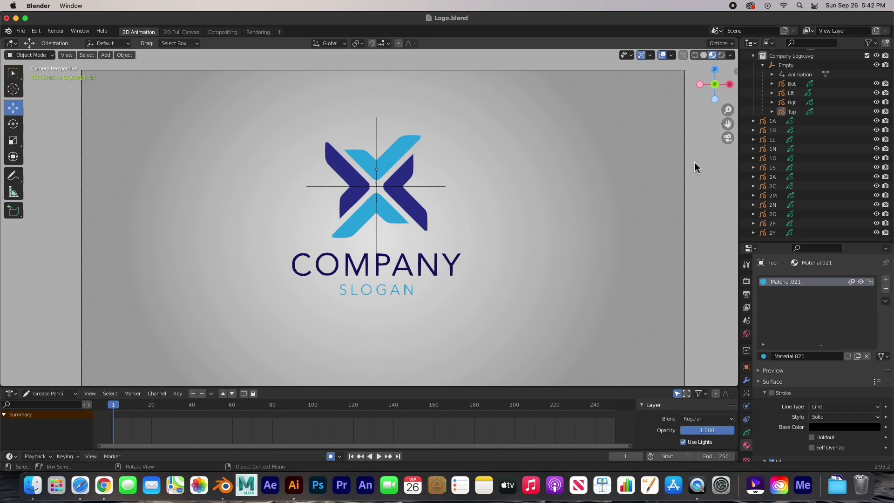
# Step: Select the SLOGAN letters 1A through 1S and the COMPANY letters 2A through 2Y in turn, leaving nothing selected
pyautogui.click(776, 122)
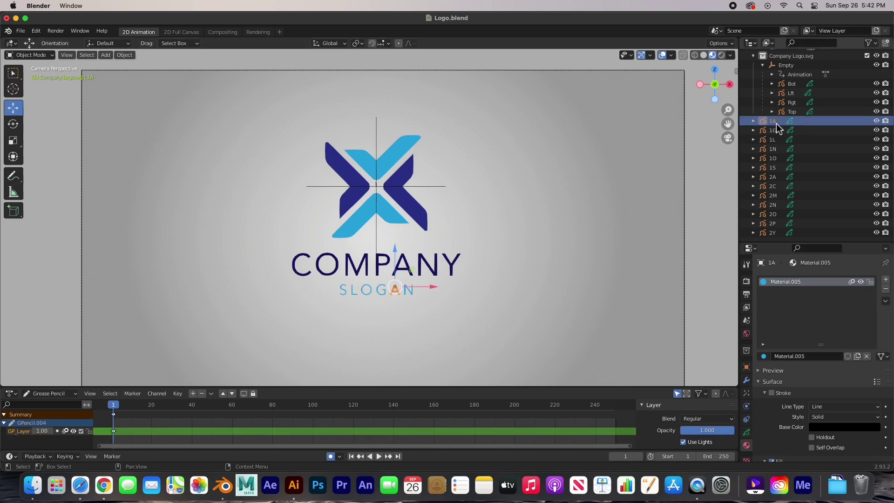
pyautogui.keyDown('shift'); pyautogui.click(773, 167); pyautogui.keyUp('shift')
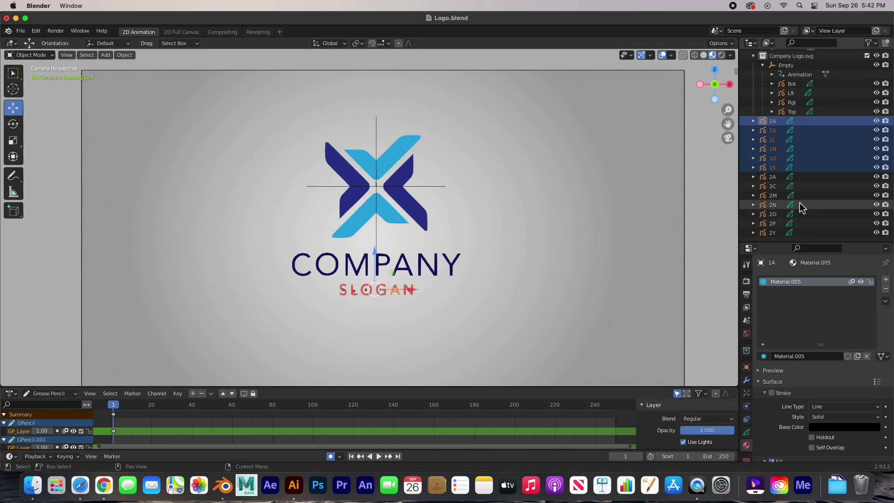
pyautogui.click(775, 177)
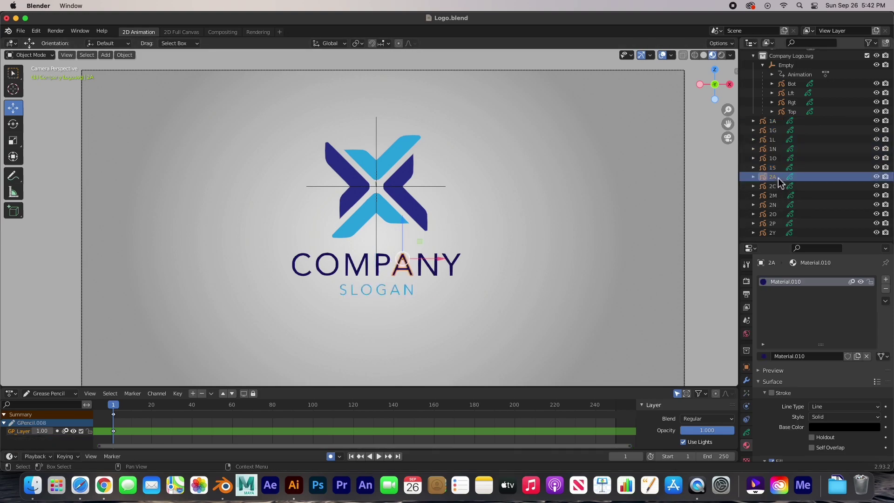
pyautogui.keyDown('shift'); pyautogui.click(773, 233); pyautogui.keyUp('shift')
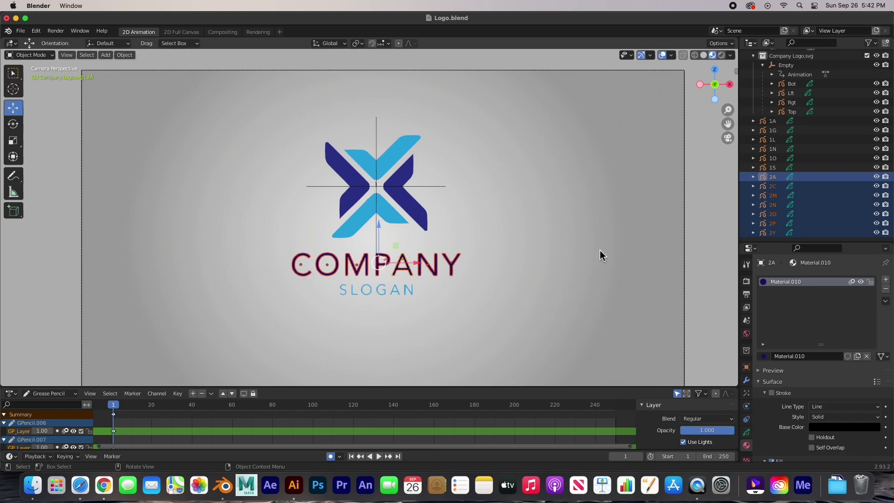
pyautogui.click(699, 232)
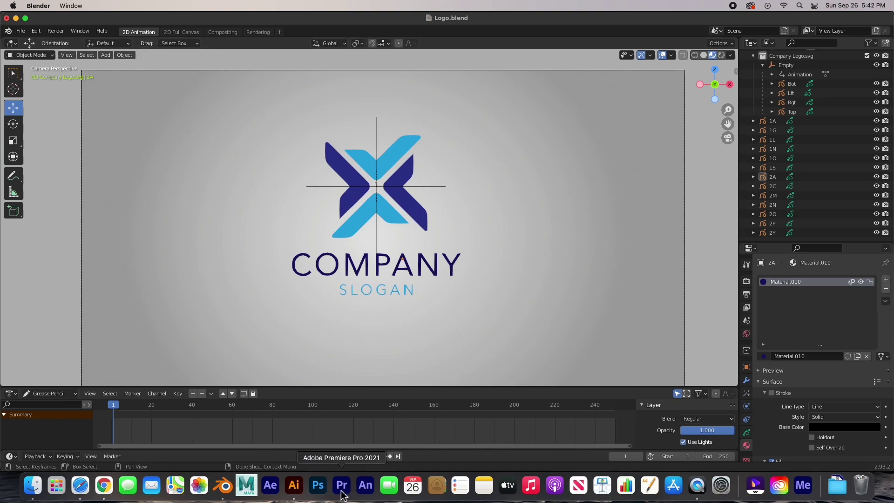
# Step: Switch to Illustrator to view the Company Logo artwork in full-colour preview, and return to Blender
pyautogui.click(293, 485)
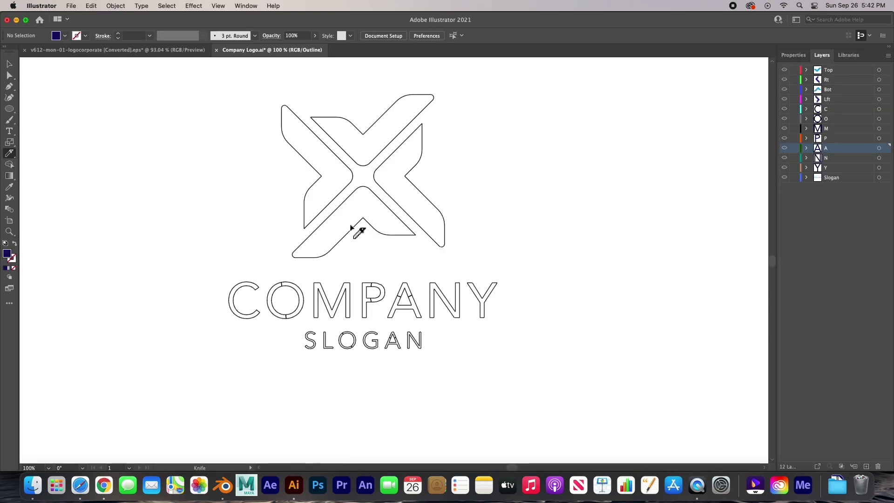
pyautogui.press('super+y')
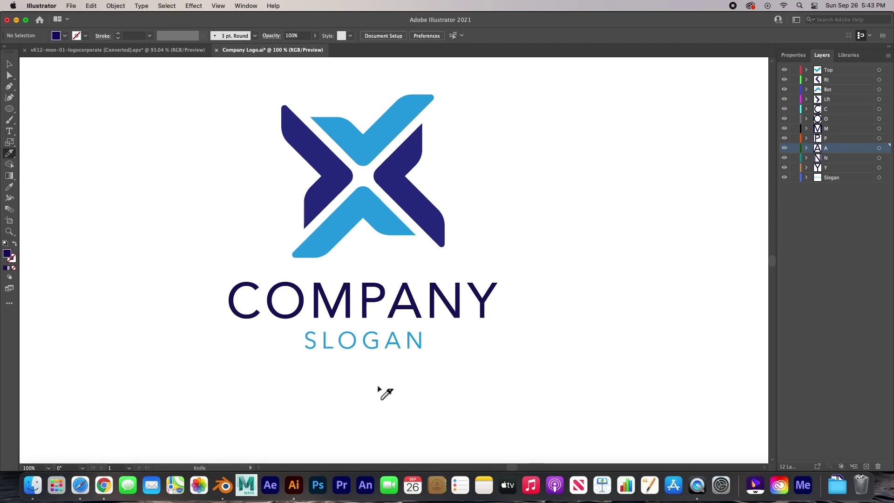
pyautogui.click(225, 491)
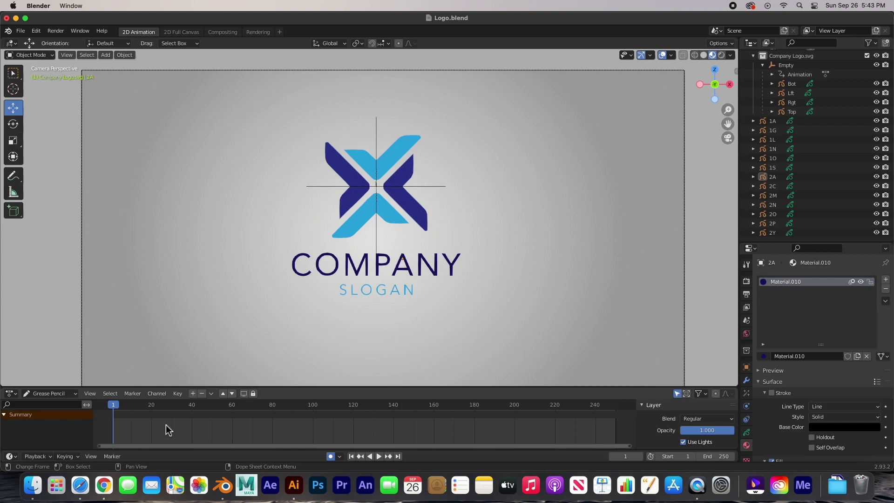
# Step: Select all seven letters of COMPANY in the viewport, from C through Y
pyautogui.click(303, 279)
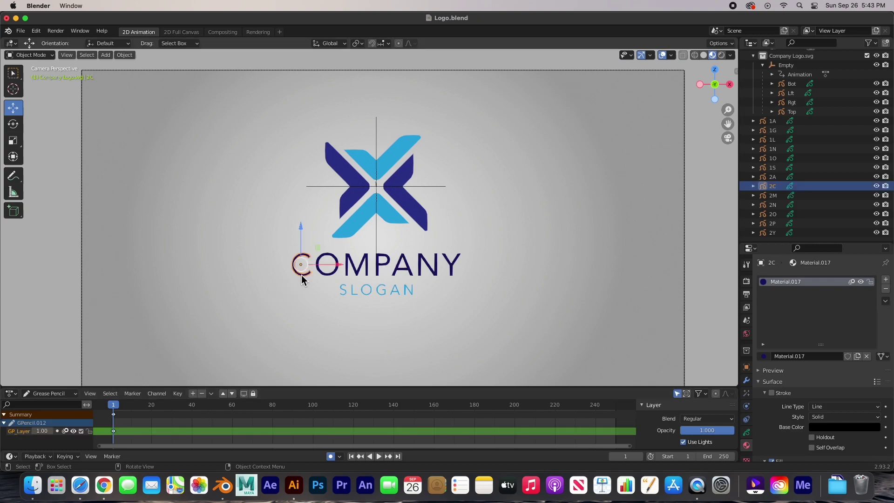
pyautogui.keyDown('shift'); pyautogui.click(326, 275); pyautogui.keyUp('shift')
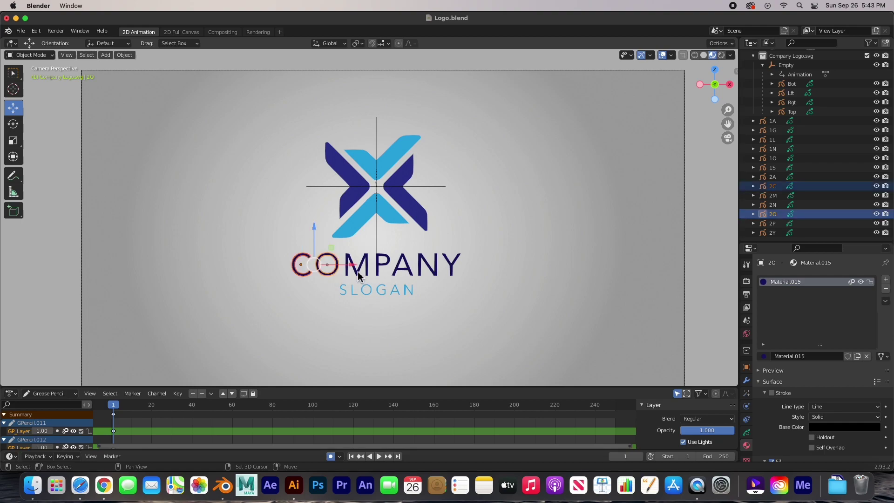
pyautogui.keyDown('shift'); pyautogui.click(370, 277); pyautogui.keyUp('shift')
pyautogui.keyDown('shift'); pyautogui.click(383, 274); pyautogui.keyUp('shift')
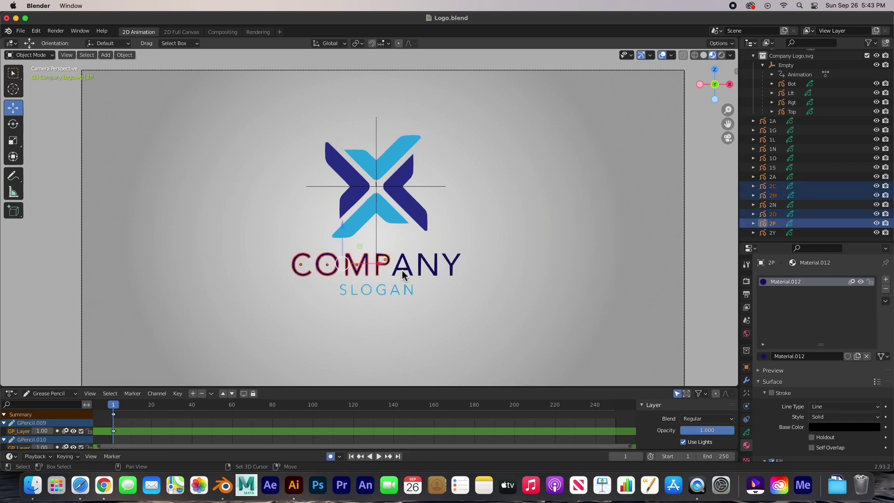
pyautogui.keyDown('shift'); pyautogui.click(416, 274); pyautogui.keyUp('shift')
pyautogui.keyDown('shift'); pyautogui.click(435, 273); pyautogui.keyUp('shift')
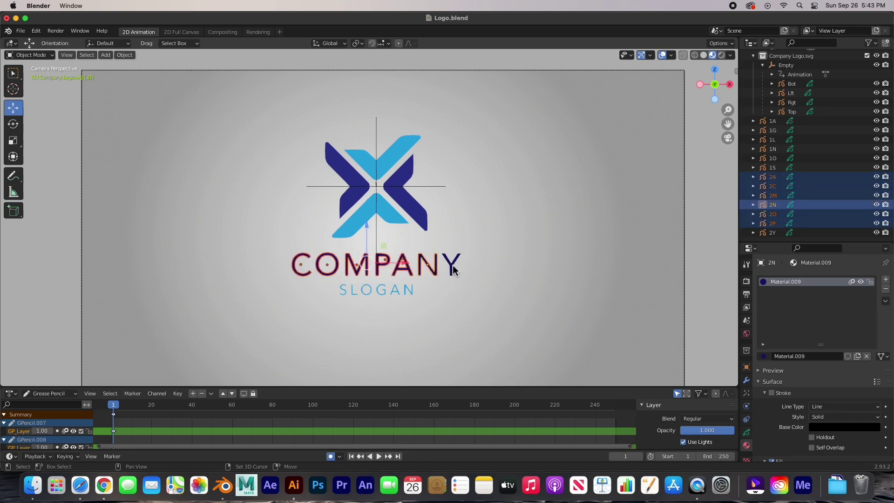
pyautogui.keyDown('shift'); pyautogui.click(454, 270); pyautogui.keyUp('shift')
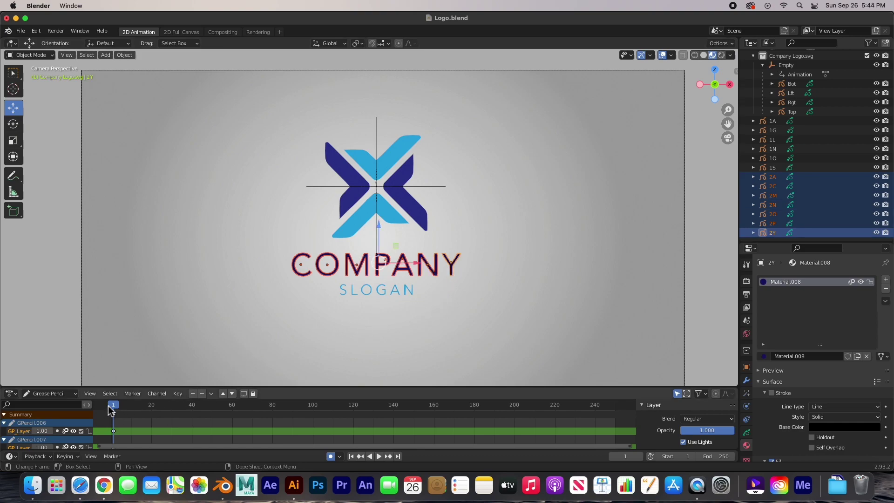
# Step: Insert a Location keyframe at frame 15 for the selected COMPANY letters
pyautogui.moveTo(115, 408); pyautogui.dragTo(143, 410)
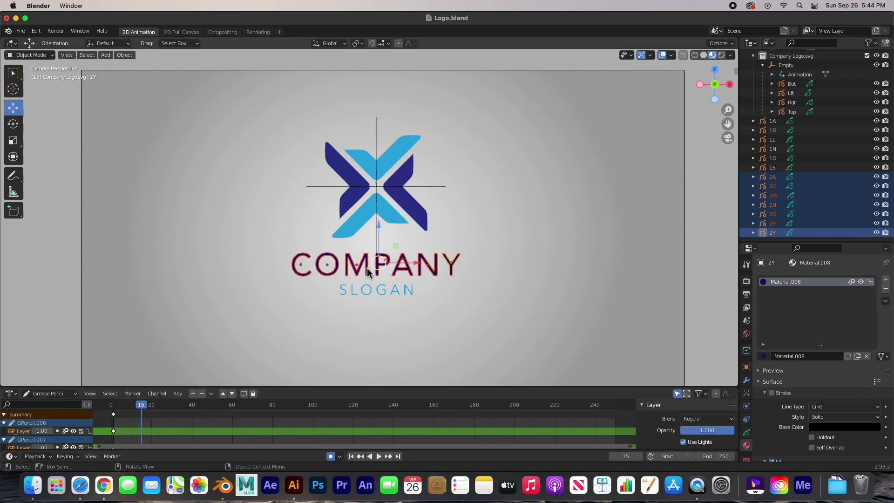
pyautogui.press('i')
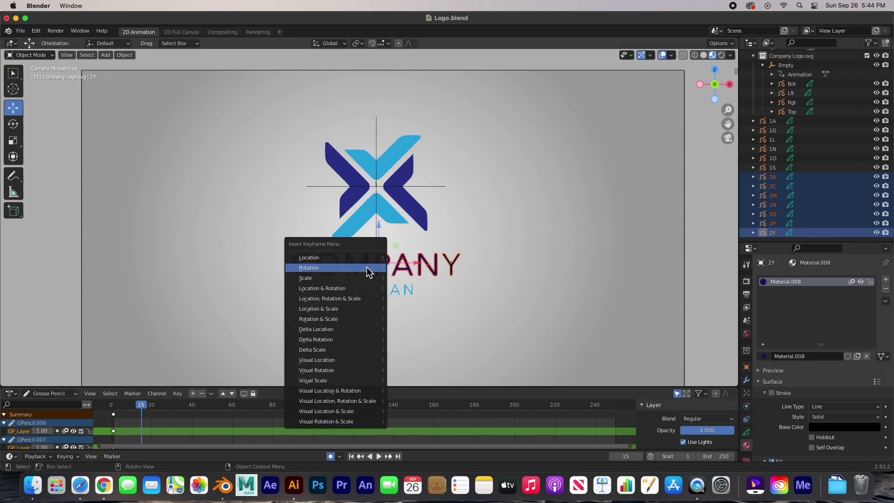
pyautogui.click(308, 258)
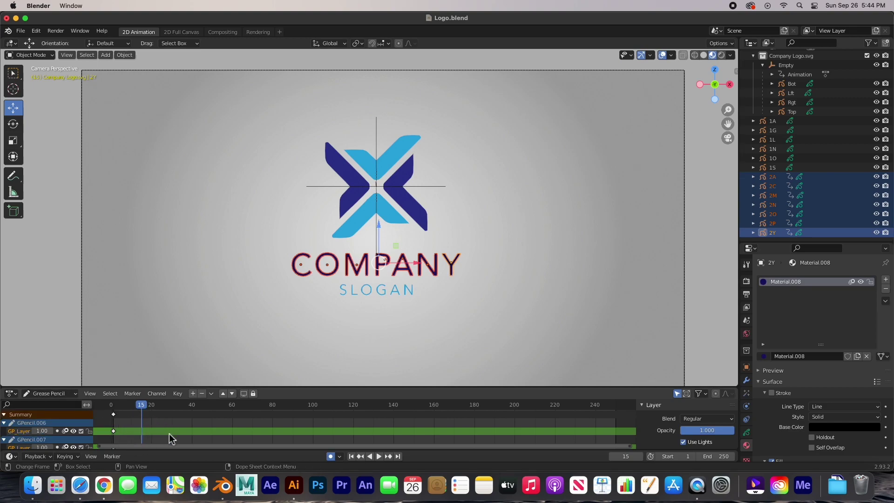
# Step: Enlarge the Timeline area and zoom it in on the opening frames around frame 15
pyautogui.moveTo(179, 389); pyautogui.dragTo(117, 406)
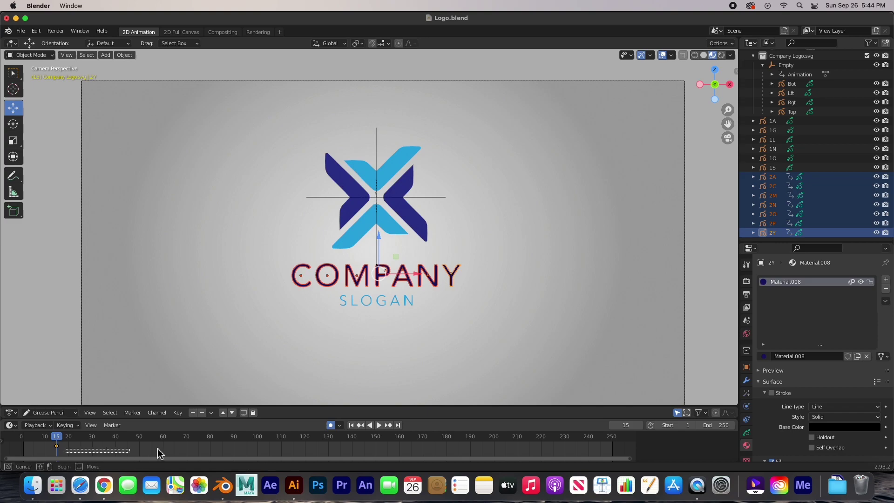
pyautogui.moveTo(74, 453); pyautogui.dragTo(279, 447, button='middle')
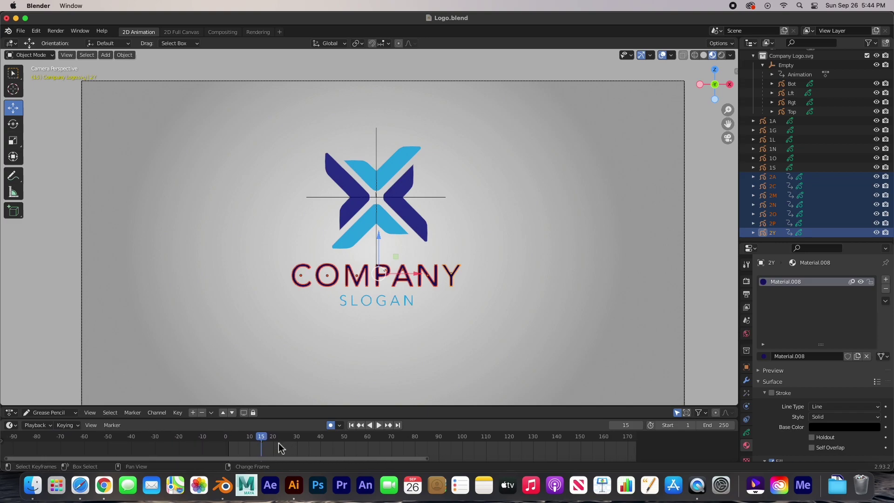
pyautogui.scroll(5, 258, 447)
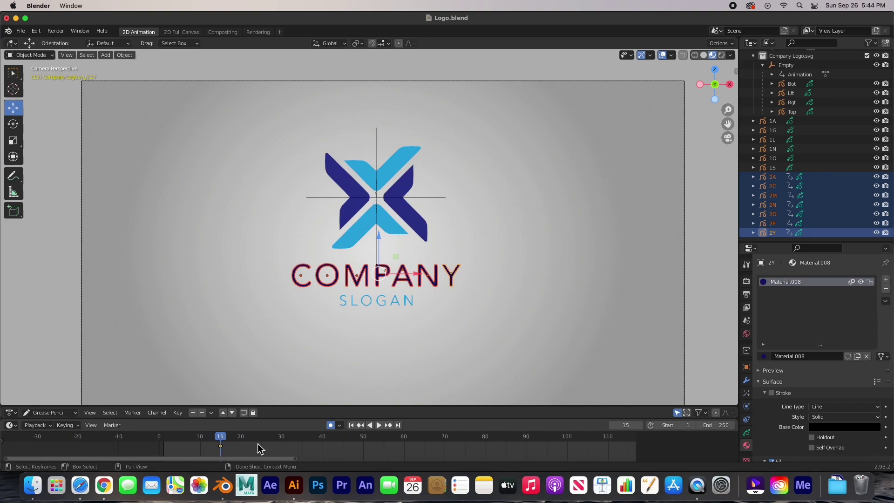
pyautogui.scroll(2, 258, 443)
pyautogui.moveTo(144, 447); pyautogui.dragTo(297, 450, button='middle')
pyautogui.scroll(1, 295, 451)
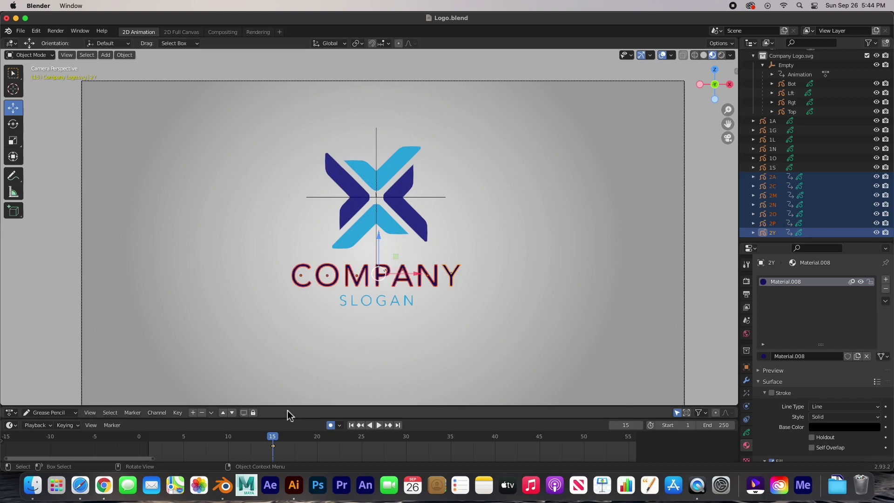
# Step: At frame 1, move the COMPANY letters about -0.755 m along X with automatic keyframing, and deselect them
pyautogui.moveTo(273, 440); pyautogui.dragTo(148, 440)
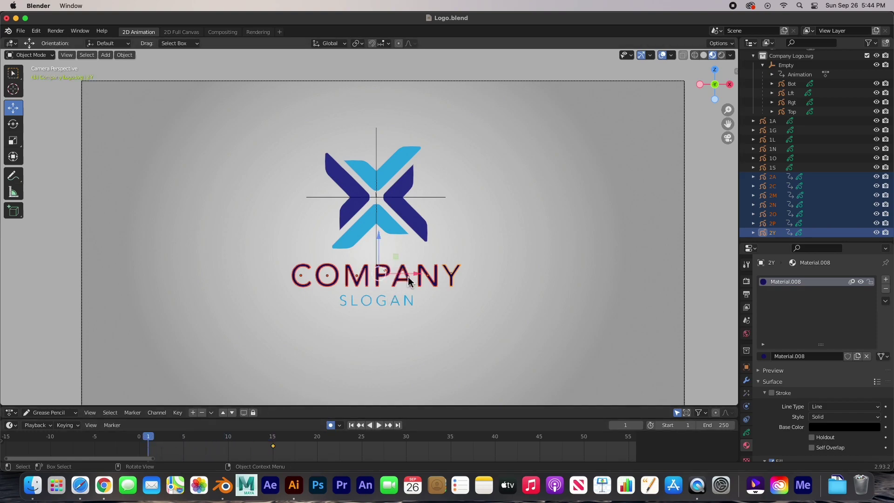
pyautogui.moveTo(417, 278); pyautogui.dragTo(368, 279)
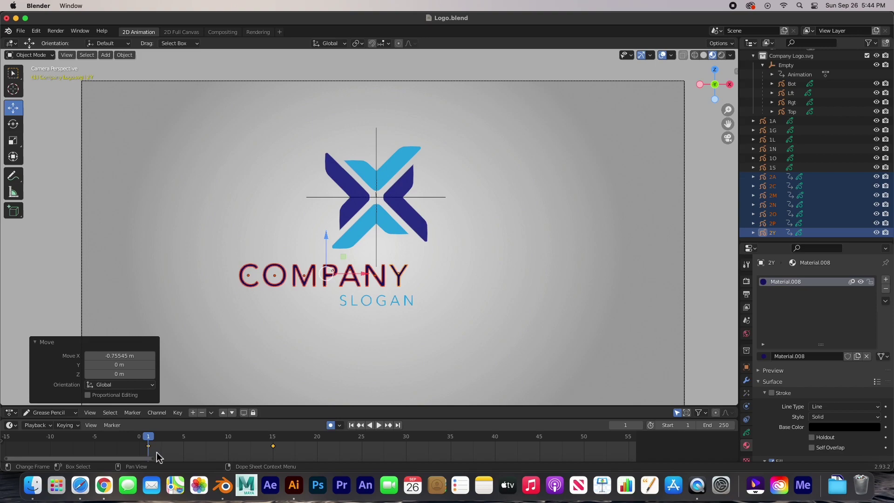
pyautogui.click(330, 425)
pyautogui.click(31, 255)
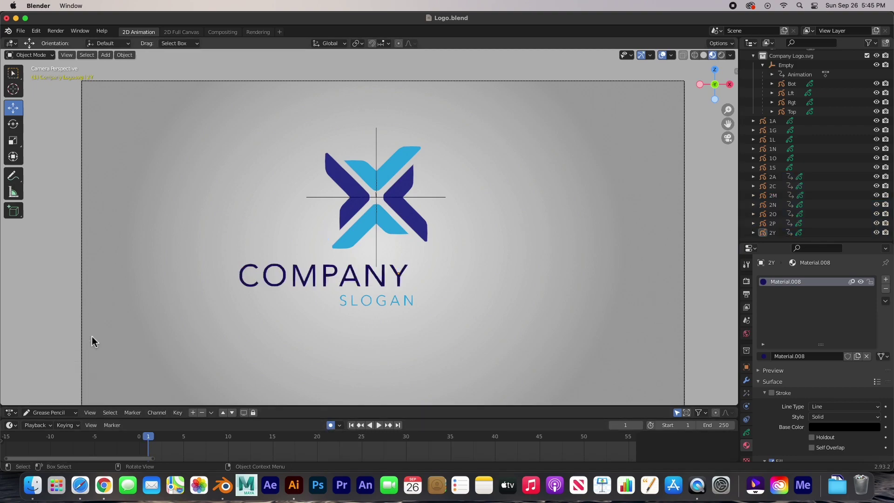
# Step: Play the animation and scrub through the first frames to review how the COMPANY letters slide in
pyautogui.click(379, 425)
pyautogui.click(378, 425)
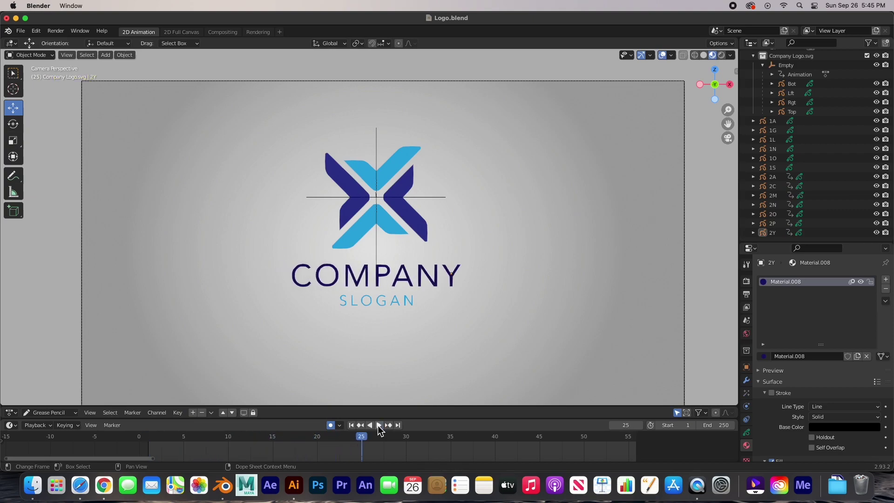
pyautogui.moveTo(268, 440); pyautogui.dragTo(182, 439)
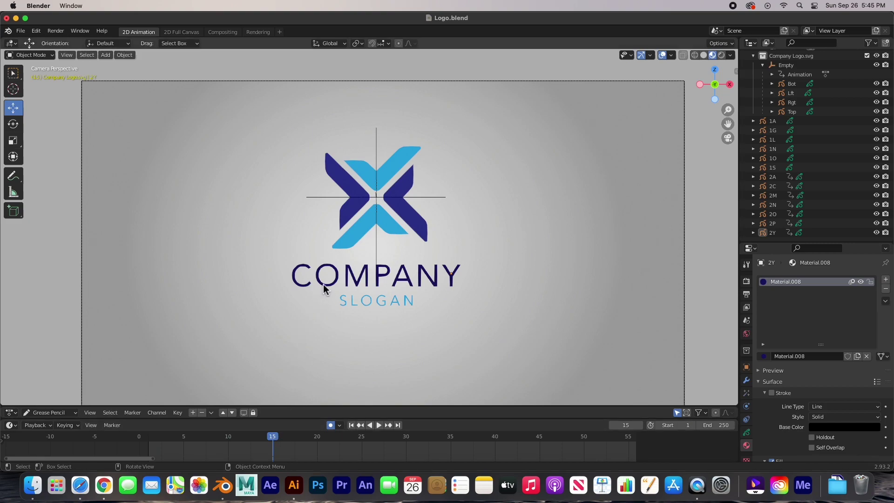
# Step: Keyframe the layer opacity of COMPANY's letter C at 1.000 on frame 15
pyautogui.click(298, 296)
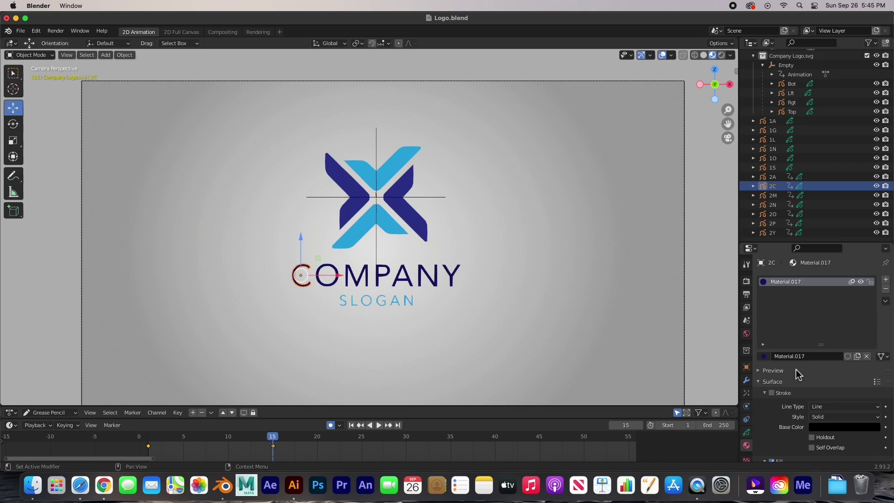
pyautogui.scroll(-5, 792, 324)
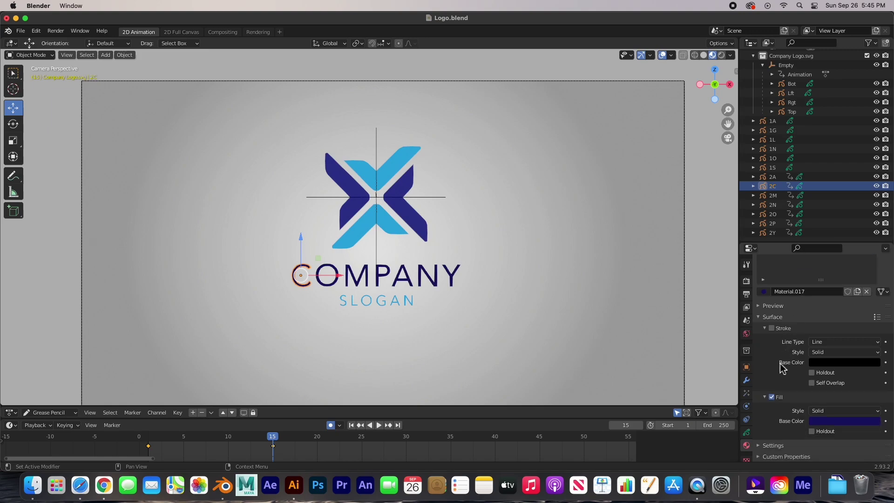
pyautogui.click(746, 432)
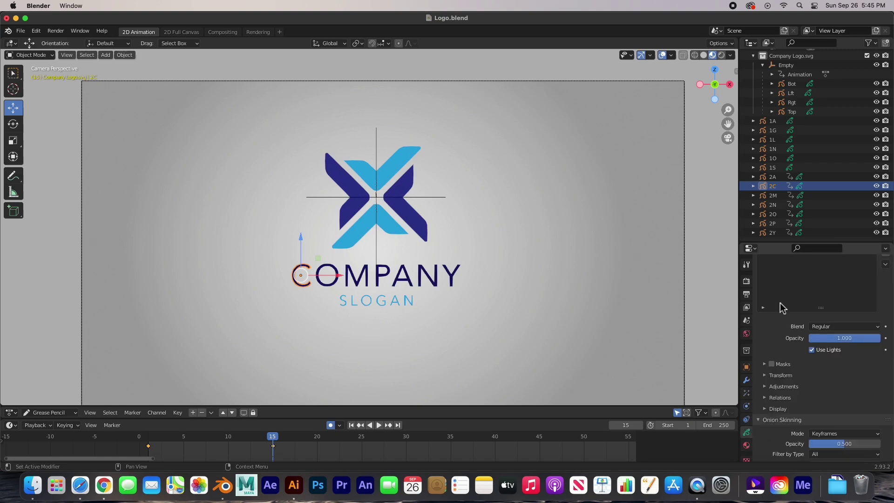
pyautogui.scroll(-3, 791, 354)
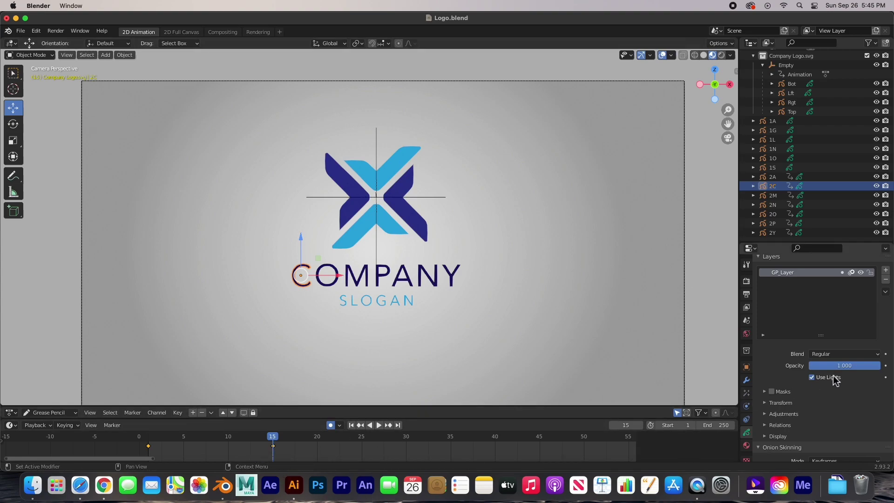
pyautogui.click(885, 366)
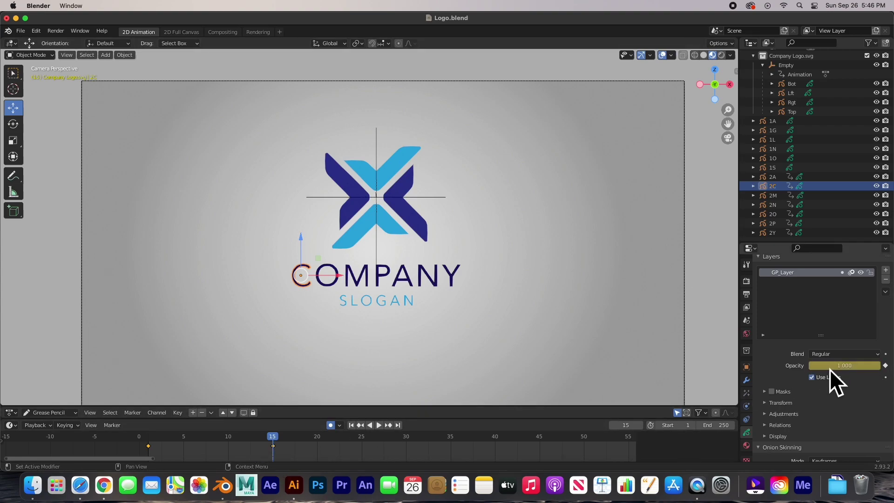
# Step: Set the letter C's layer opacity to 0 at frame 1 and keyframe it
pyautogui.moveTo(272, 440); pyautogui.dragTo(148, 438)
pyautogui.click(848, 364)
pyautogui.write('0')
pyautogui.press('Return')
pyautogui.click(885, 365)
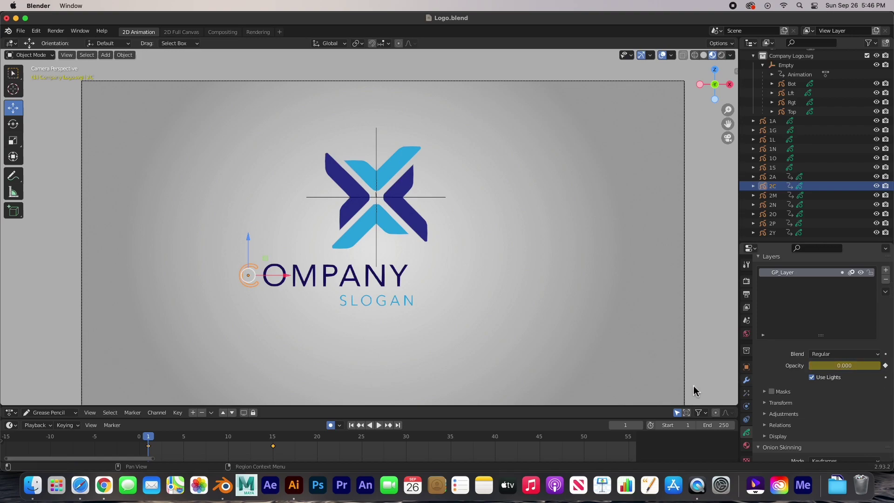
# Step: Select the letters O, M, P, A, N and Y of COMPANY, then keyframe the active Y's layer opacity at 0.000 on frame 1
pyautogui.click(276, 287)
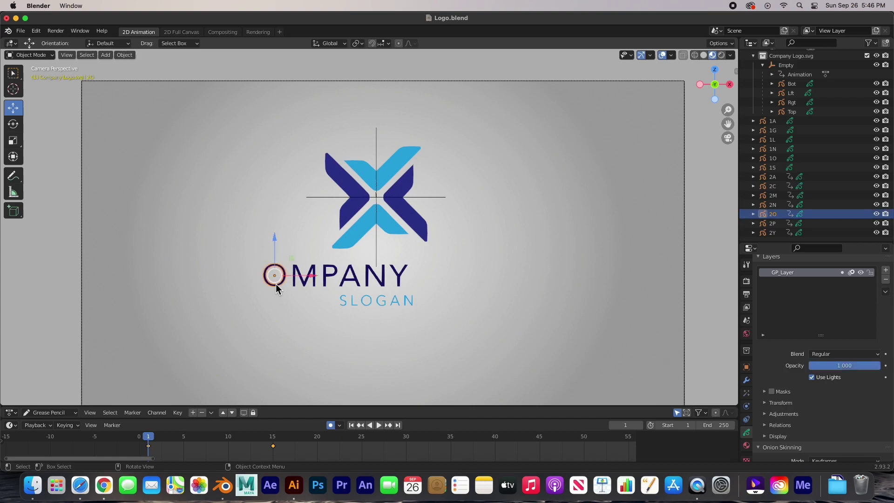
pyautogui.keyDown('shift'); pyautogui.click(296, 287); pyautogui.keyUp('shift')
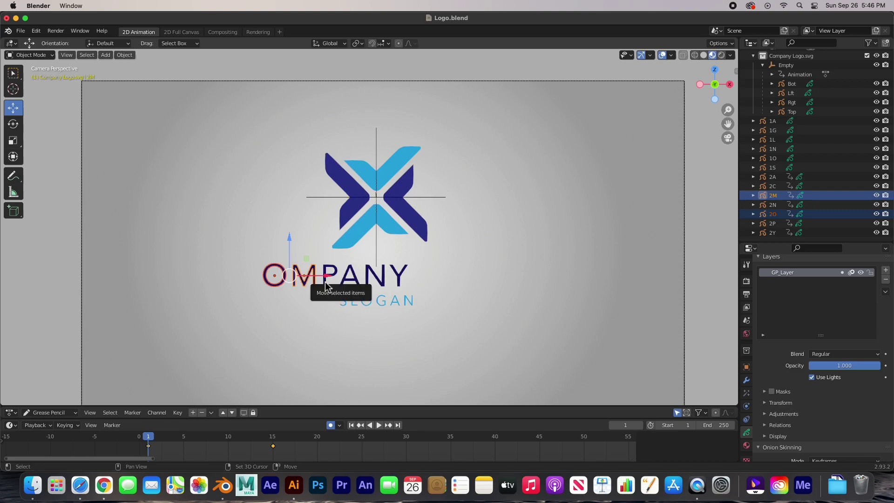
pyautogui.keyDown('shift'); pyautogui.click(340, 282); pyautogui.keyUp('shift')
pyautogui.keyDown('shift'); pyautogui.click(346, 284); pyautogui.keyUp('shift')
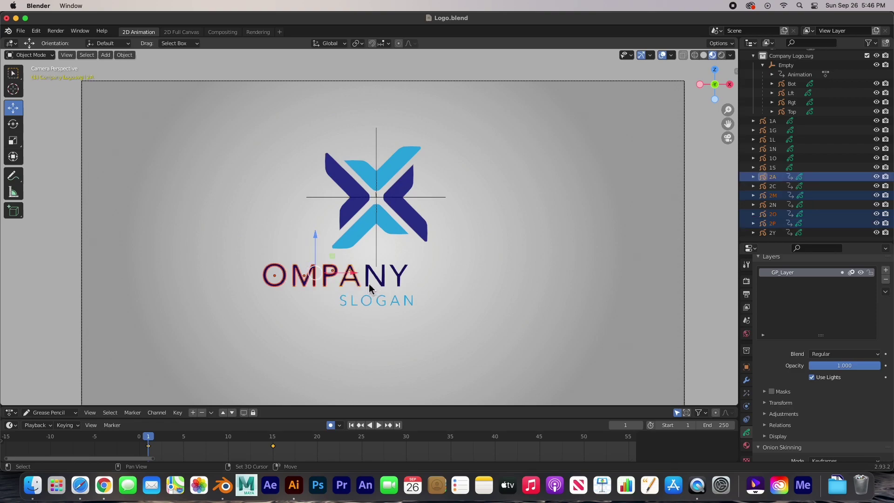
pyautogui.keyDown('shift'); pyautogui.click(370, 285); pyautogui.keyUp('shift')
pyautogui.keyDown('shift'); pyautogui.click(399, 284); pyautogui.keyUp('shift')
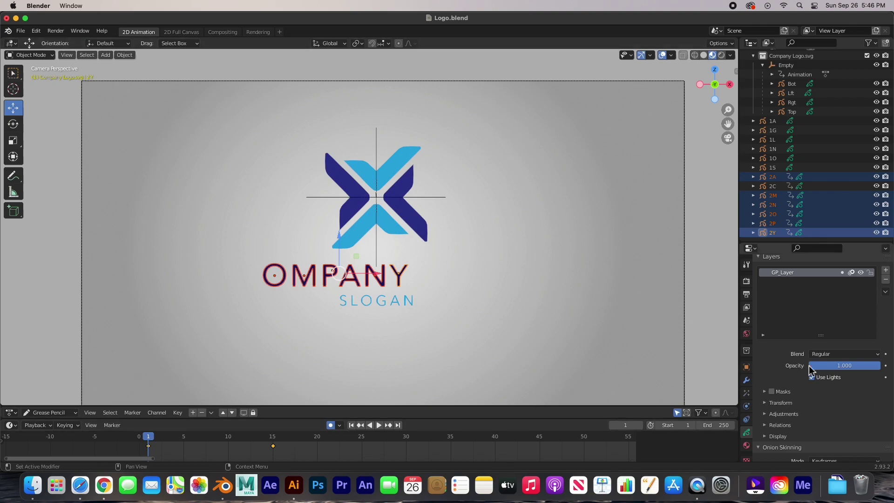
pyautogui.moveTo(844, 365); pyautogui.dragTo(810, 365)
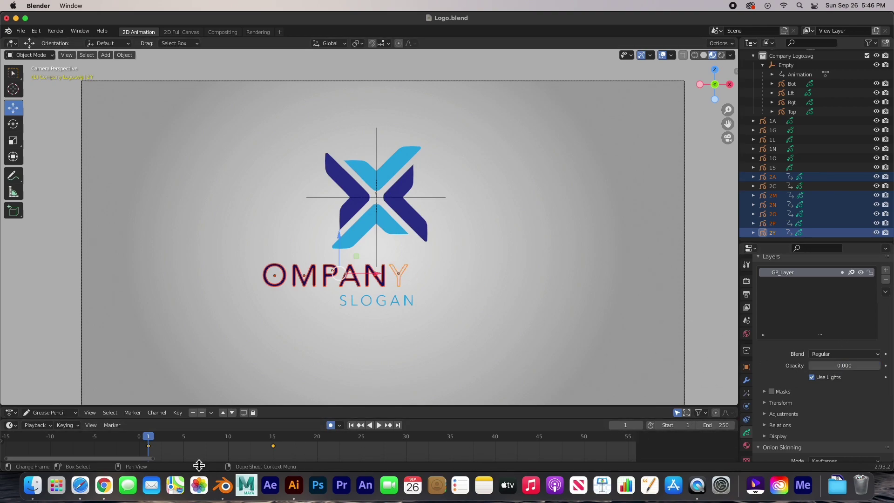
pyautogui.click(273, 437)
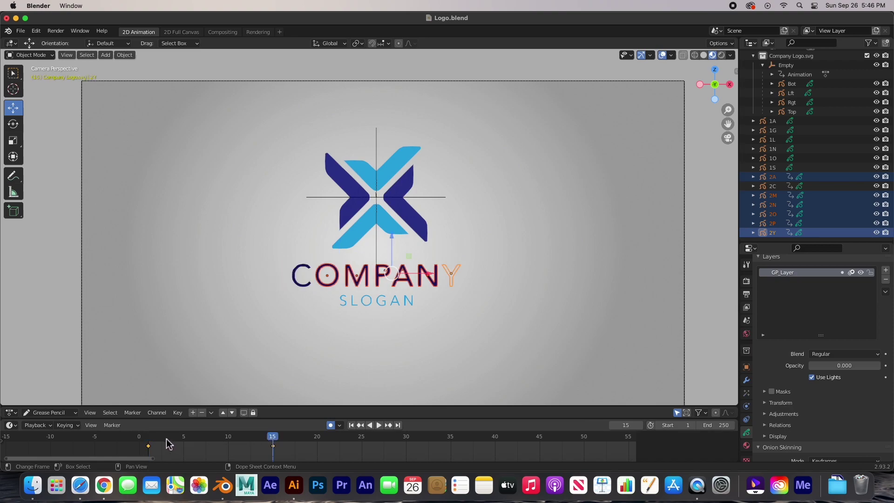
pyautogui.click(361, 425)
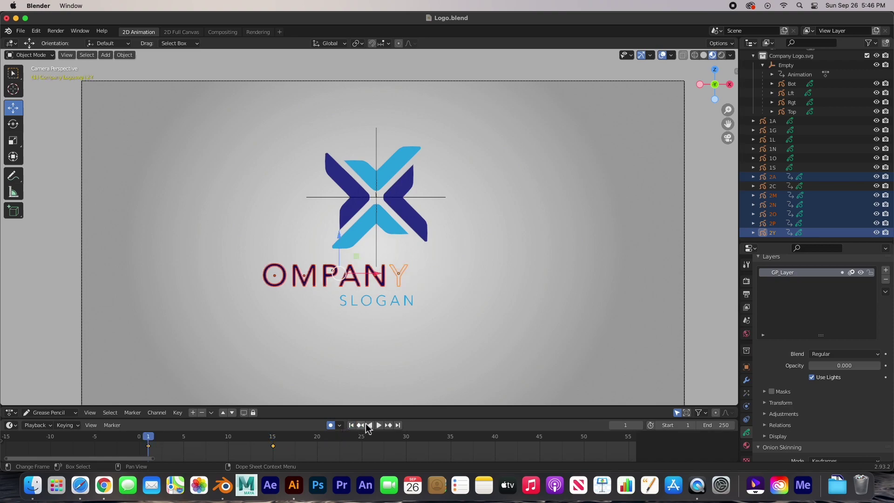
pyautogui.click(884, 366)
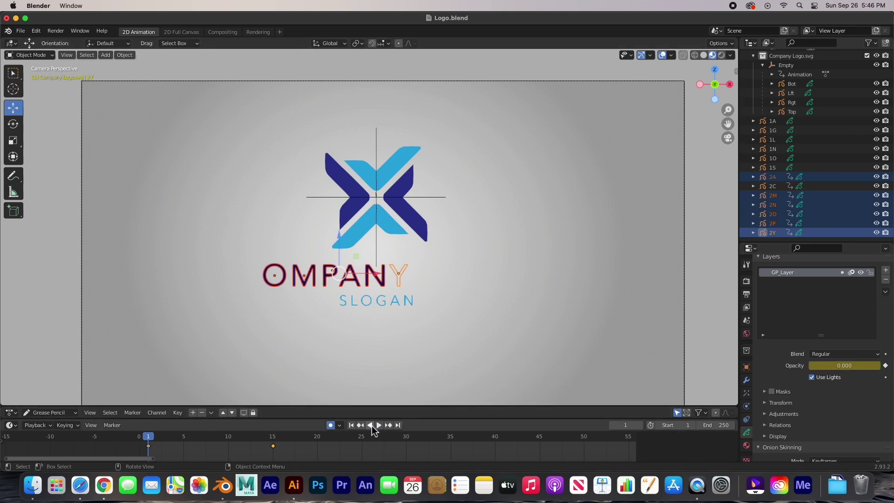
# Step: Set the letter Y's layer opacity to 1.000 at frame 15 and keyframe it
pyautogui.click(389, 425)
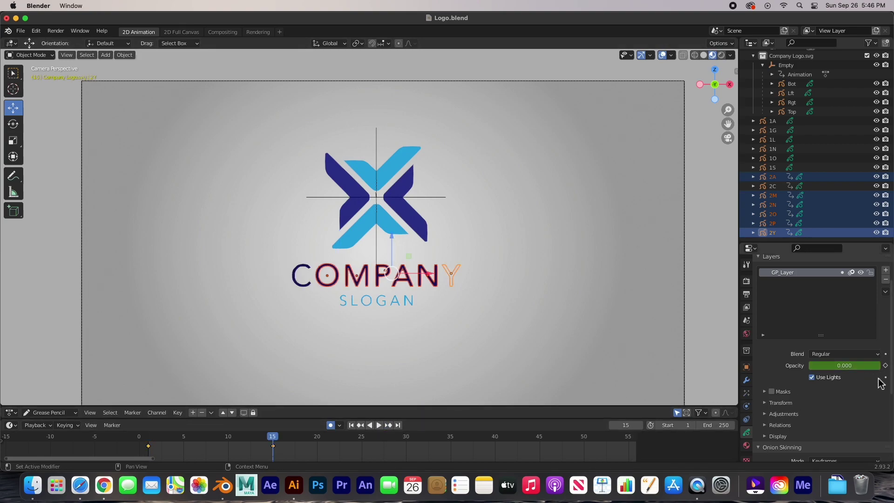
pyautogui.moveTo(836, 366); pyautogui.dragTo(875, 365)
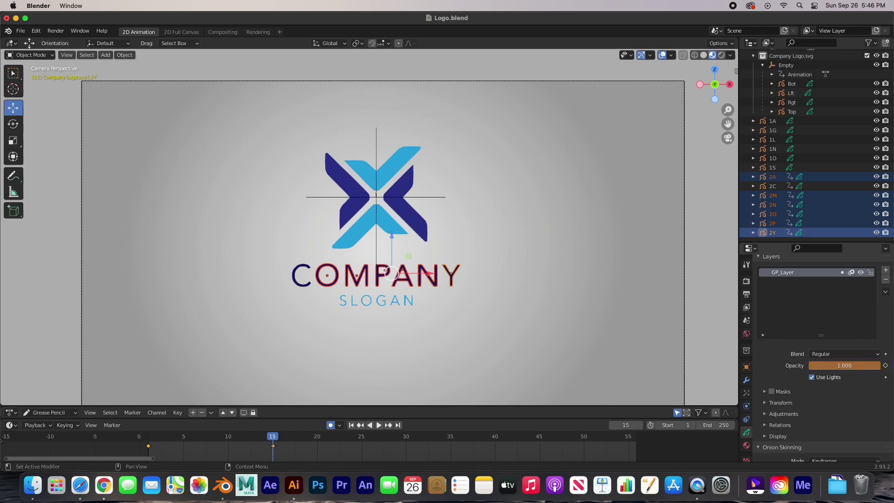
pyautogui.click(885, 366)
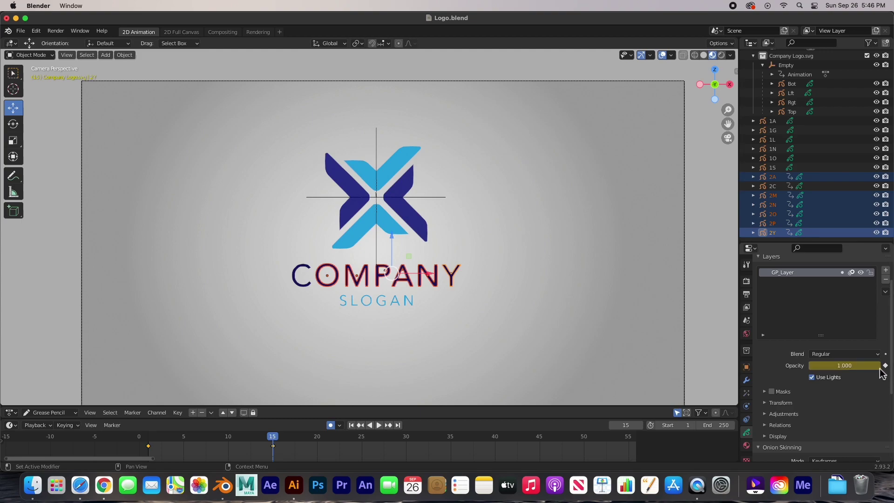
pyautogui.click(885, 366)
pyautogui.click(884, 366)
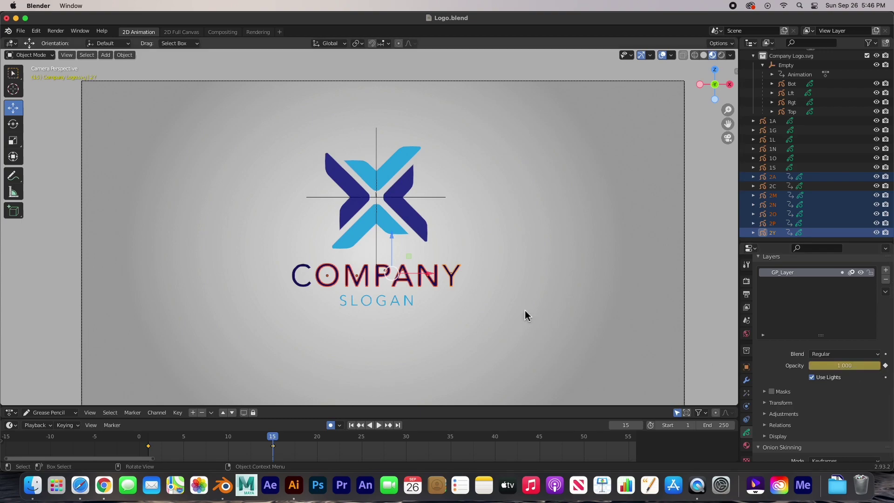
# Step: Keyframe the layer opacity of COMPANY's letters N, A, P, M and O individually at 1.000 on frame 15
pyautogui.click(436, 284)
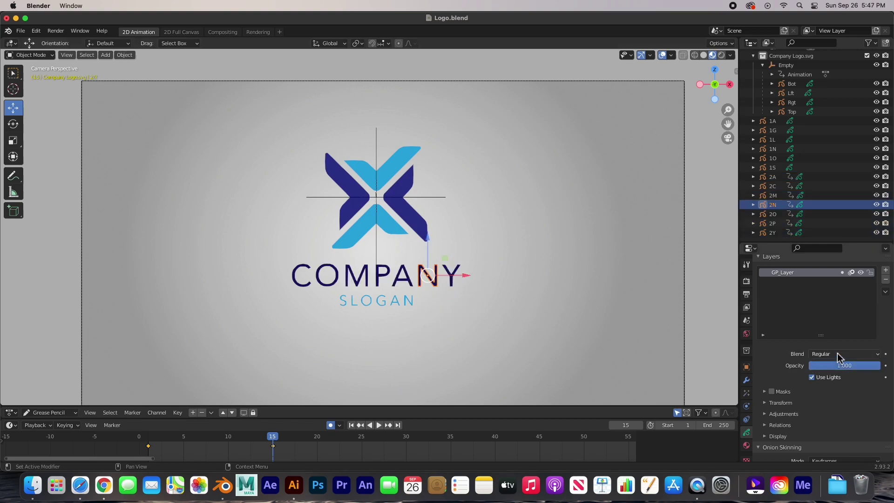
pyautogui.click(885, 367)
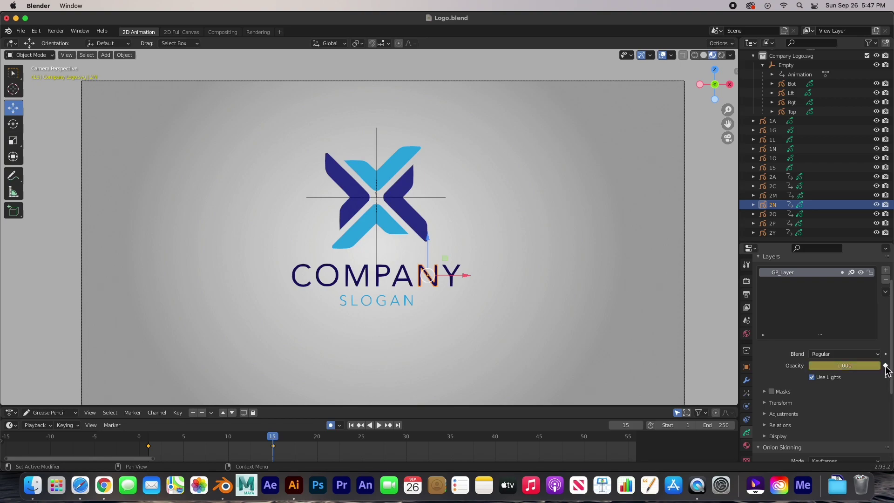
pyautogui.click(413, 284)
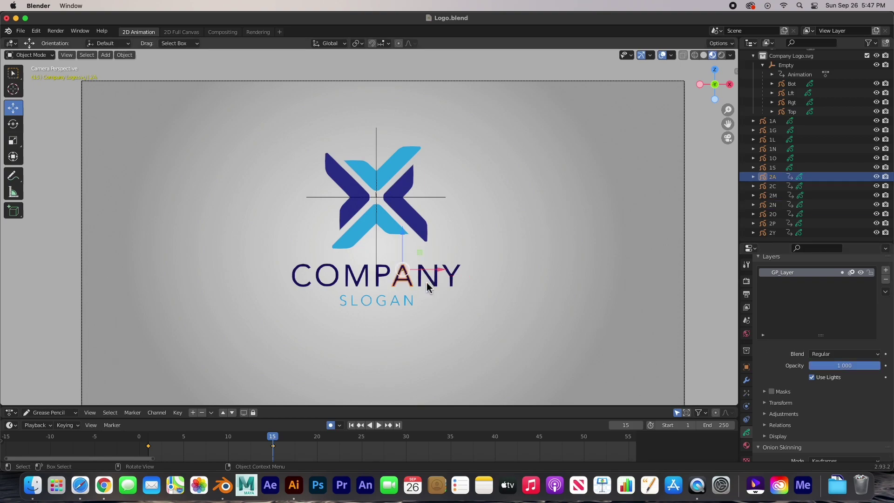
pyautogui.click(886, 368)
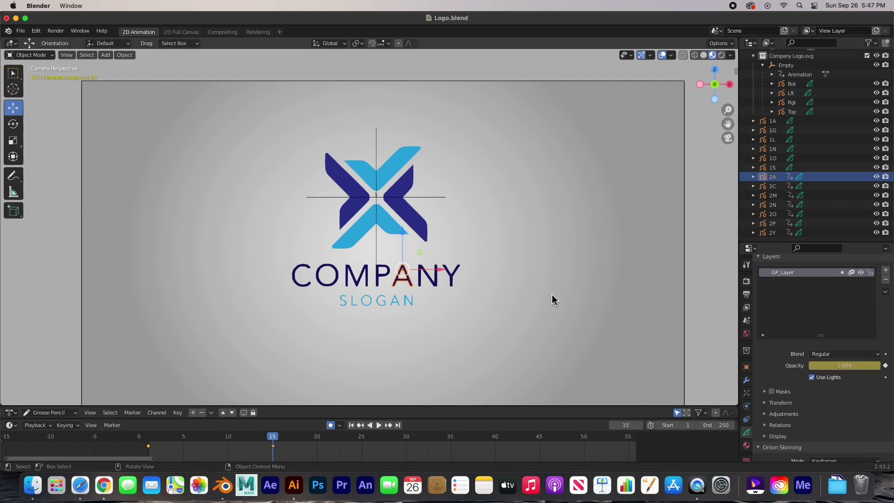
pyautogui.click(381, 279)
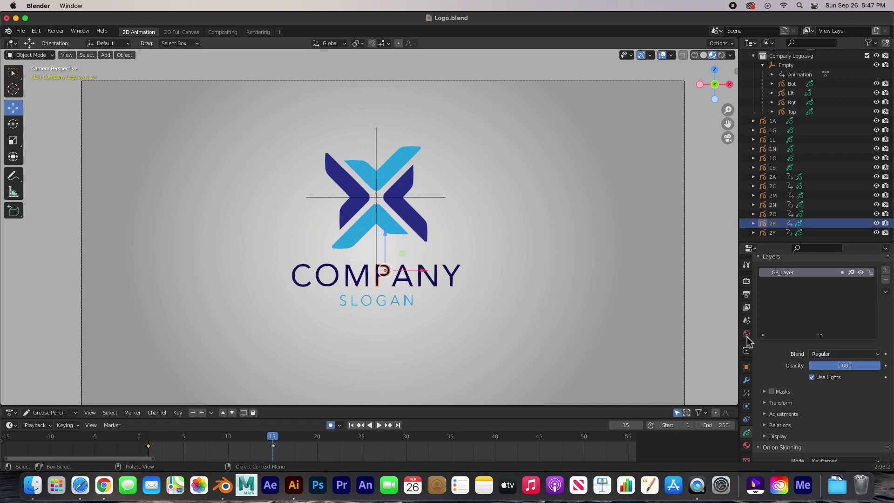
pyautogui.click(357, 284)
pyautogui.click(885, 366)
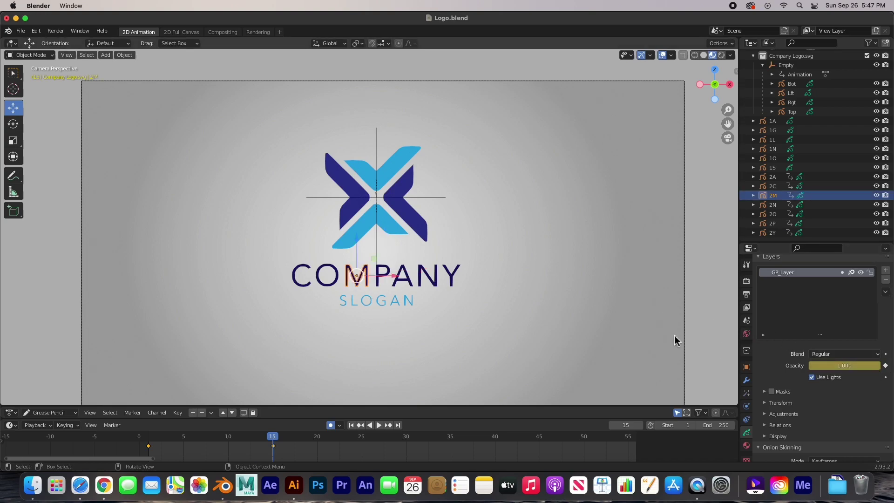
pyautogui.click(329, 287)
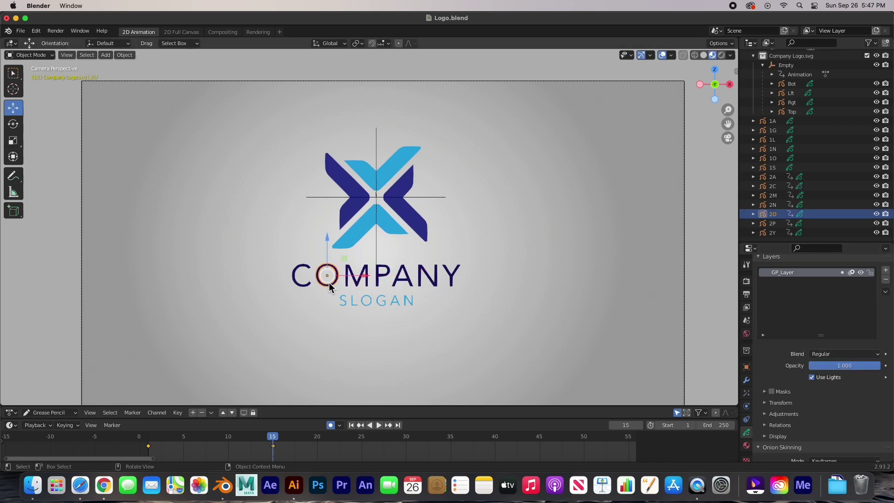
pyautogui.click(886, 366)
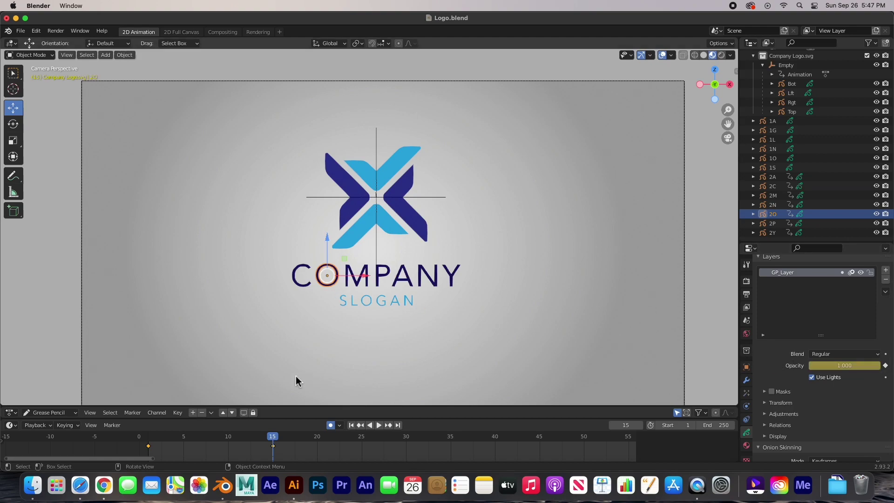
# Step: Return to frame 1, set the letter O's layer opacity to 0 and keyframe it
pyautogui.click(351, 424)
pyautogui.click(846, 367)
pyautogui.write('0')
pyautogui.press('Return')
pyautogui.click(885, 365)
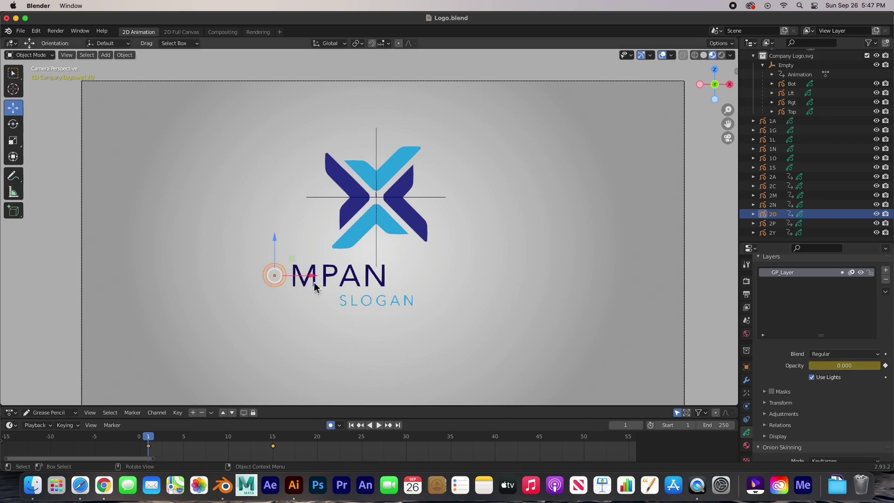
# Step: Set the layer opacity of the letters M and P to 0.000 at frame 1 and keyframe each
pyautogui.click(315, 286)
pyautogui.moveTo(863, 366); pyautogui.dragTo(810, 365)
pyautogui.click(885, 366)
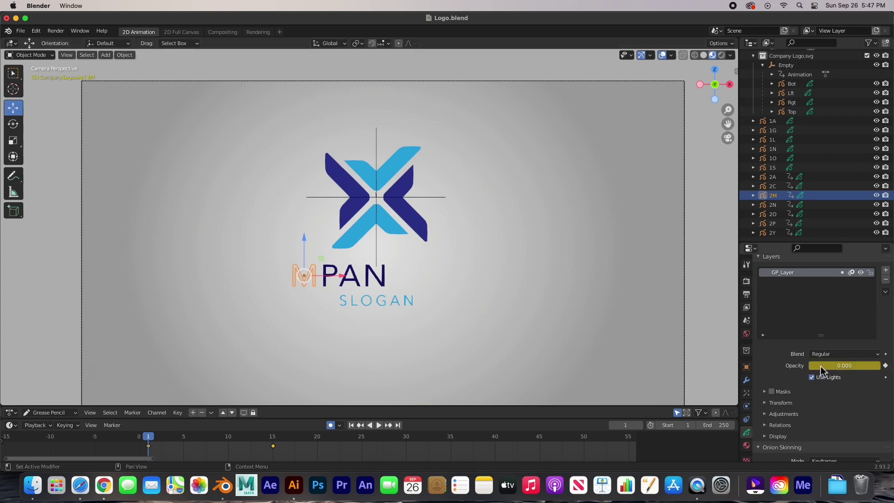
pyautogui.click(325, 284)
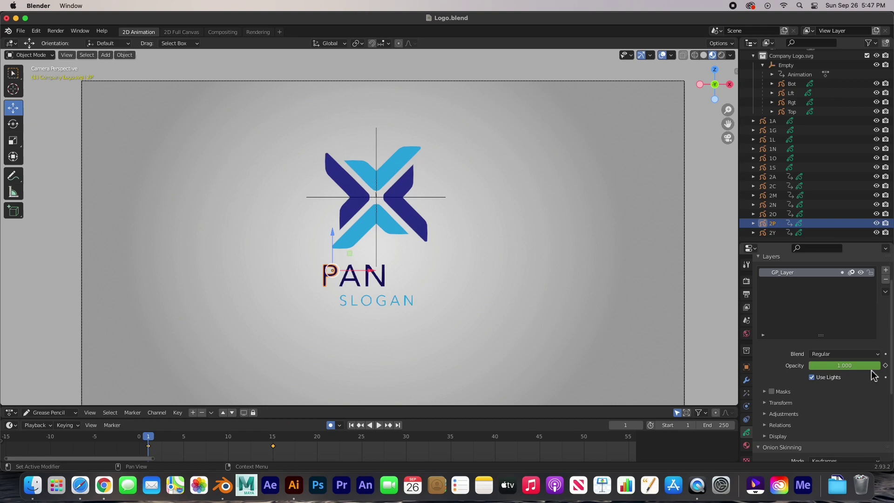
pyautogui.moveTo(868, 366); pyautogui.dragTo(812, 366)
pyautogui.click(885, 365)
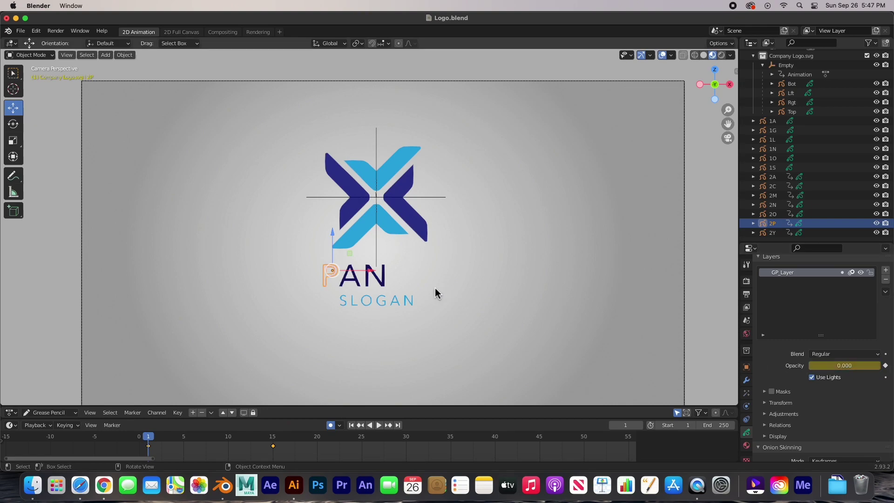
# Step: Set the layer opacity of COMPANY's letters A and N to 0.000 at frame 1, keyframe each, and clear the selection
pyautogui.click(359, 284)
pyautogui.moveTo(868, 365); pyautogui.dragTo(812, 366)
pyautogui.click(886, 366)
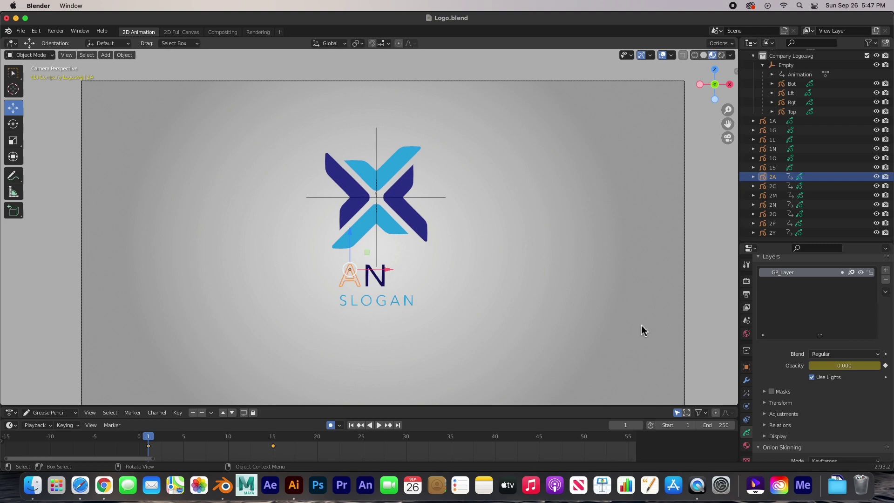
pyautogui.click(386, 287)
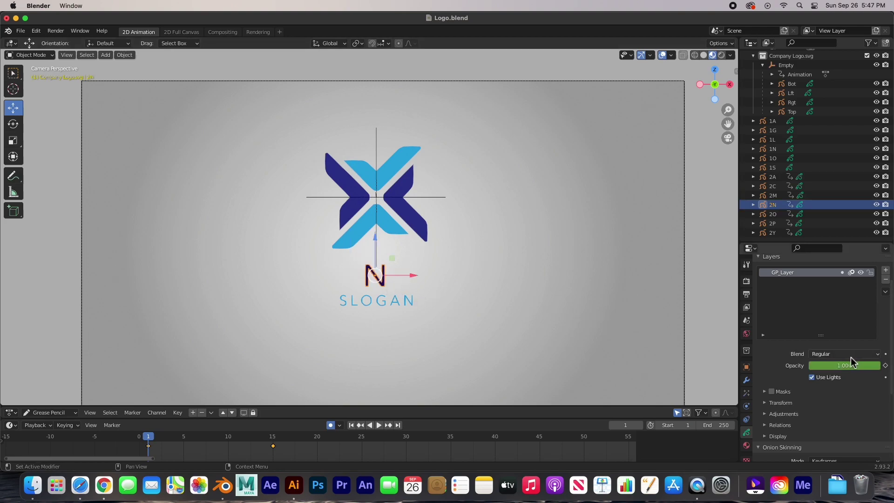
pyautogui.moveTo(868, 366); pyautogui.dragTo(812, 366)
pyautogui.click(885, 366)
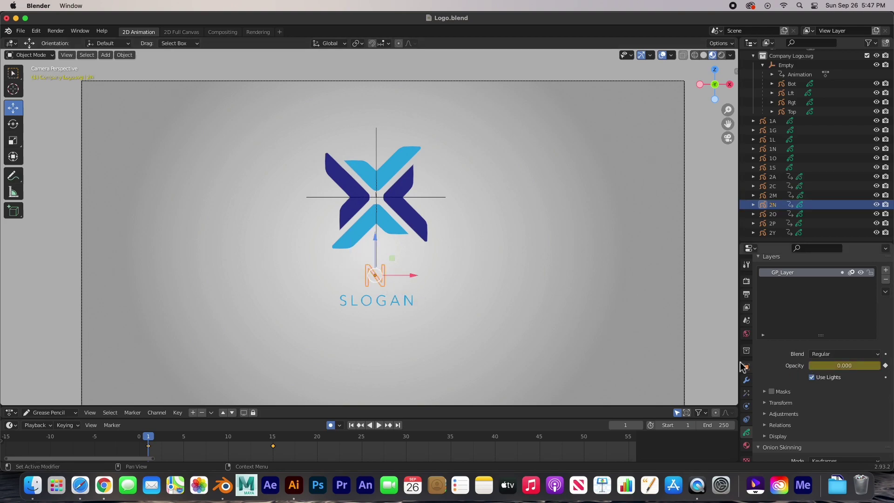
pyautogui.click(706, 387)
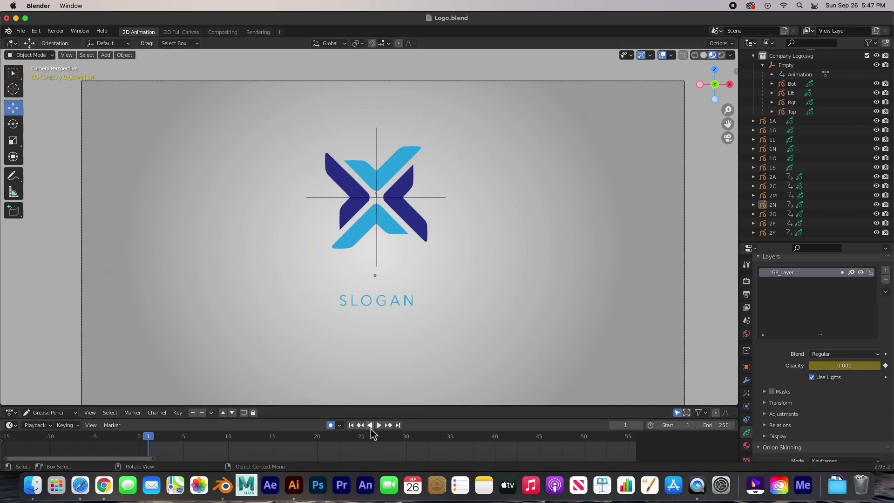
# Step: Set the animation's end frame to 80 and play it to review the COMPANY letters' fade-in
pyautogui.click(716, 425)
pyautogui.write('80')
pyautogui.press('Return')
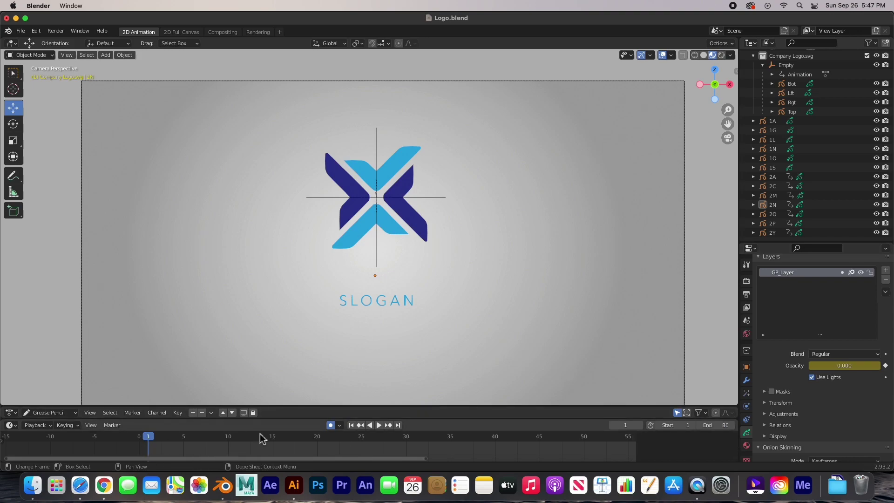
pyautogui.click(379, 425)
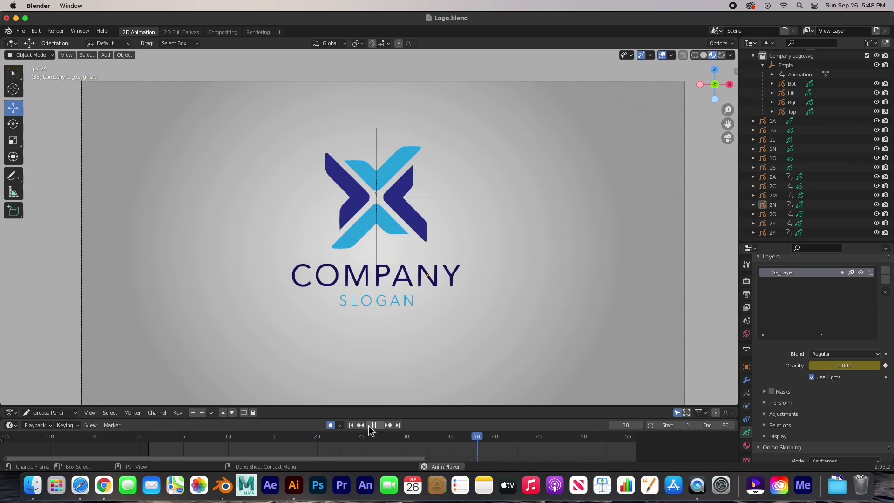
pyautogui.click(371, 426)
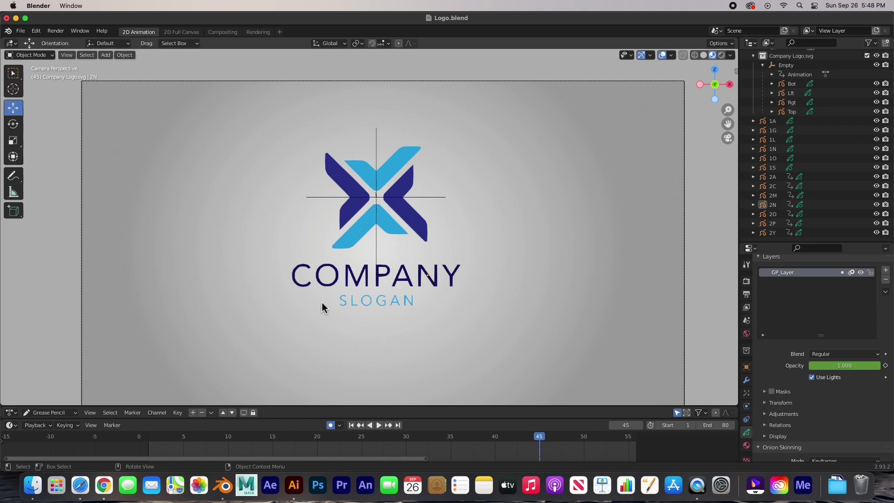
# Step: Shift the letter O's keyframes forward by 4 frames, to frames 5 and 19
pyautogui.click(303, 283)
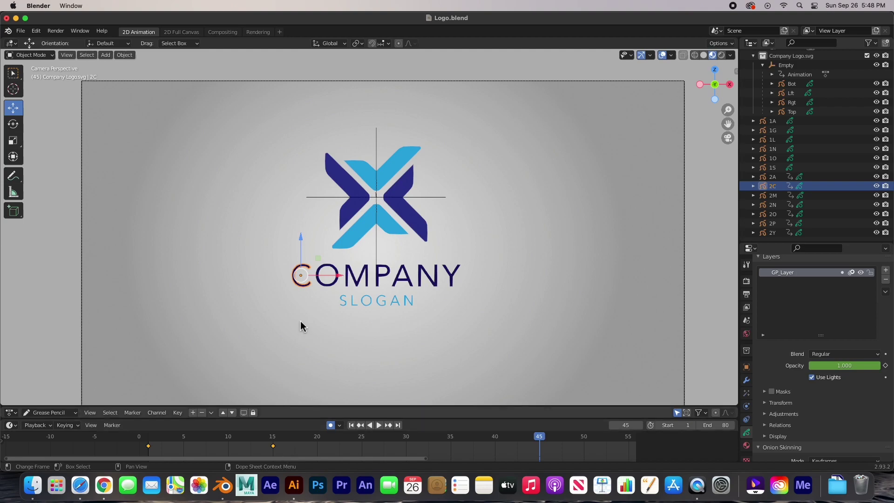
pyautogui.click(334, 288)
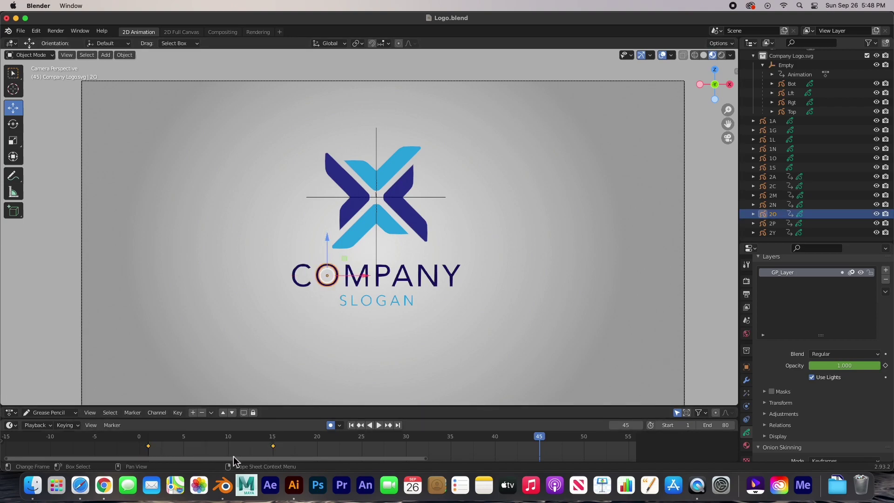
pyautogui.press('g')
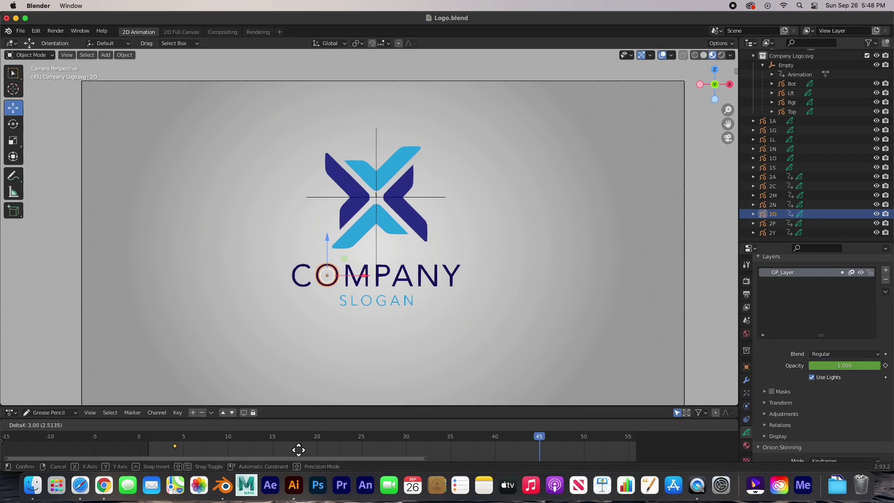
pyautogui.click(309, 449)
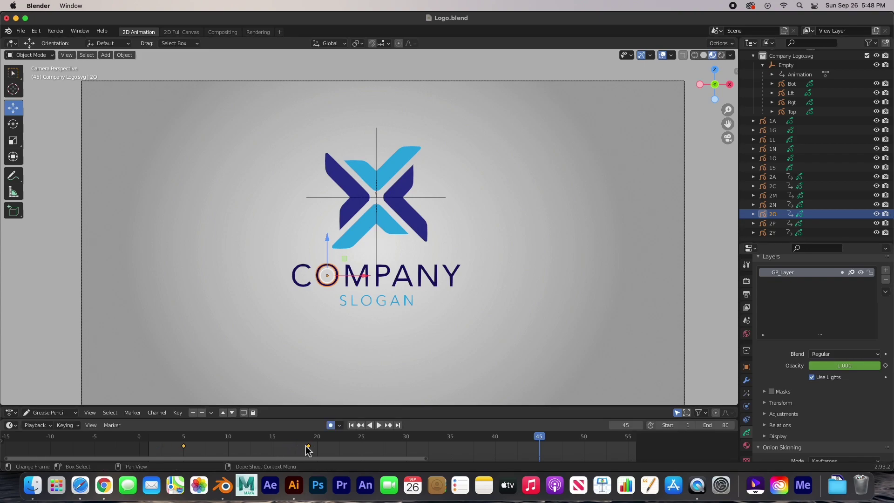
# Step: Shift the letter M's keyframes forward by 9 frames, to frames 10 and 24
pyautogui.click(347, 282)
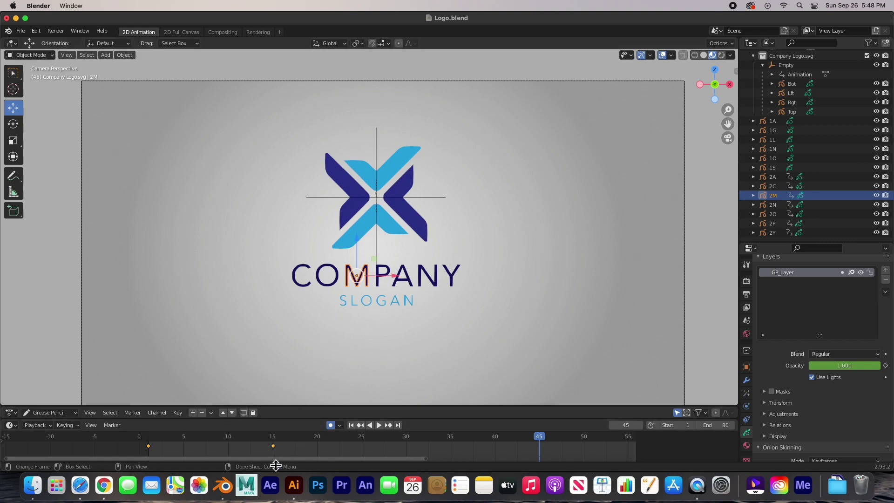
pyautogui.press('g')
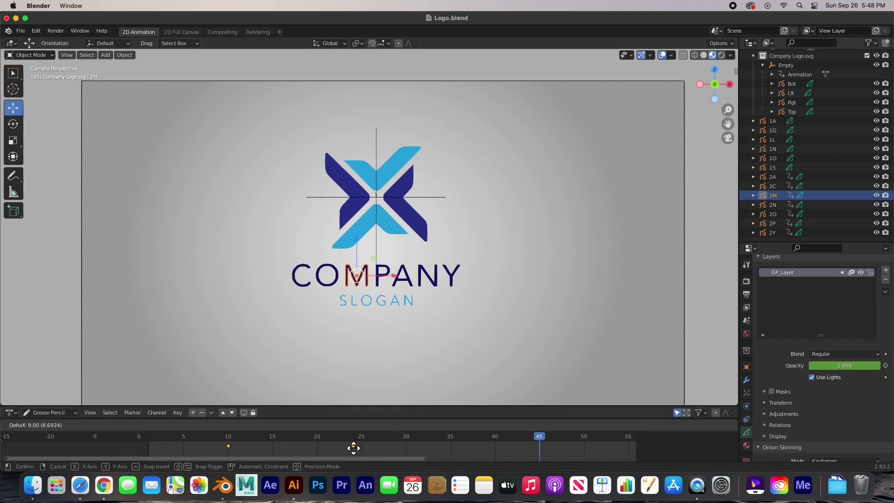
pyautogui.click(354, 447)
# Step: Stagger the keyframes of COMPANY's P, A, N and Y, placing A at frames 20 and 34, N at 25 and 39, and Y at 30 and 44
pyautogui.click(379, 287)
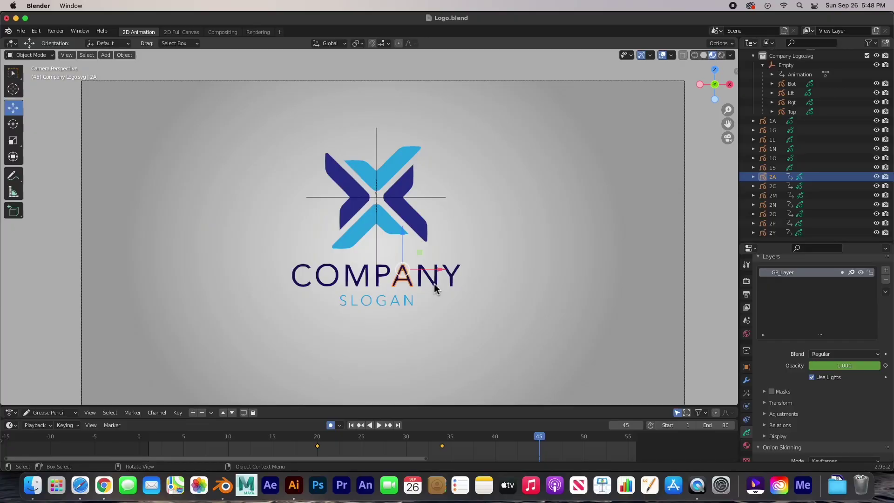
pyautogui.click(432, 281)
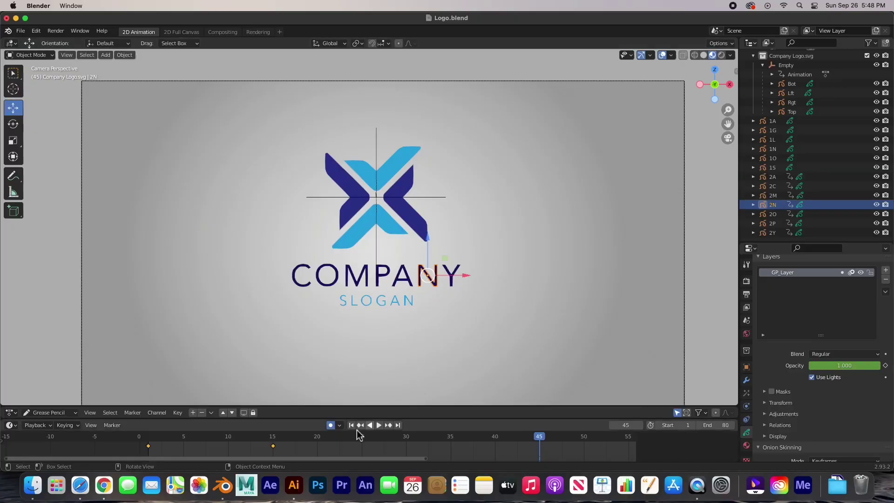
pyautogui.moveTo(276, 449); pyautogui.dragTo(488, 448)
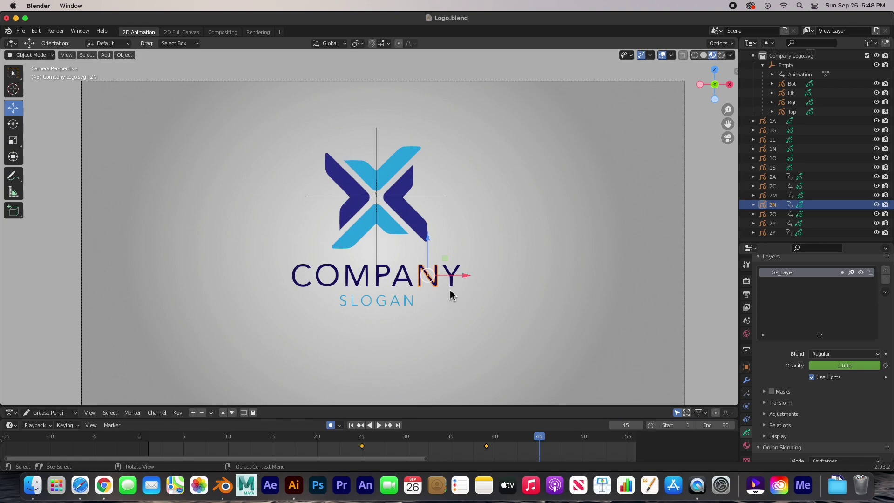
pyautogui.click(451, 287)
pyautogui.moveTo(275, 450); pyautogui.dragTo(531, 451)
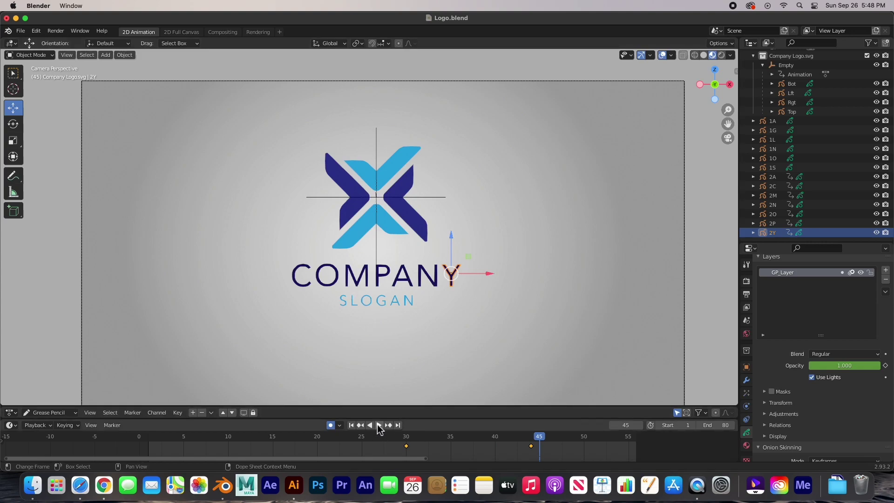
# Step: Play the animation from frame 1 to review the staggered entrance of the COMPANY letters
pyautogui.click(351, 424)
pyautogui.click(379, 426)
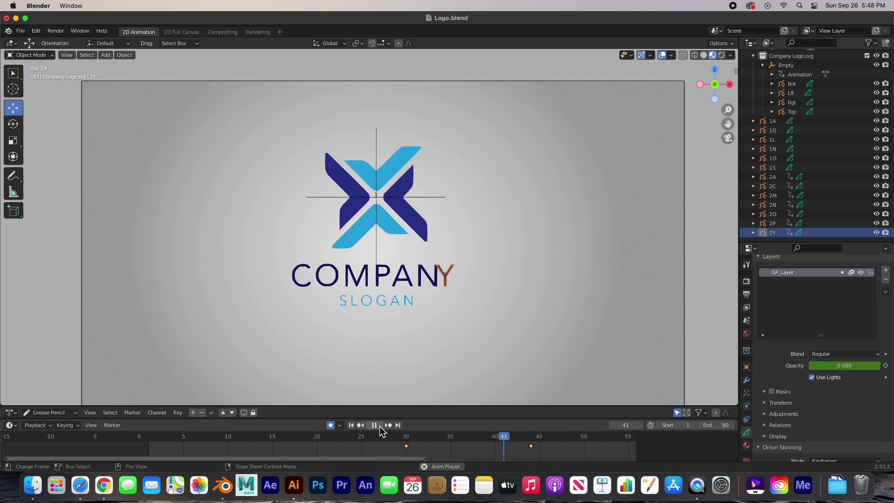
pyautogui.click(374, 425)
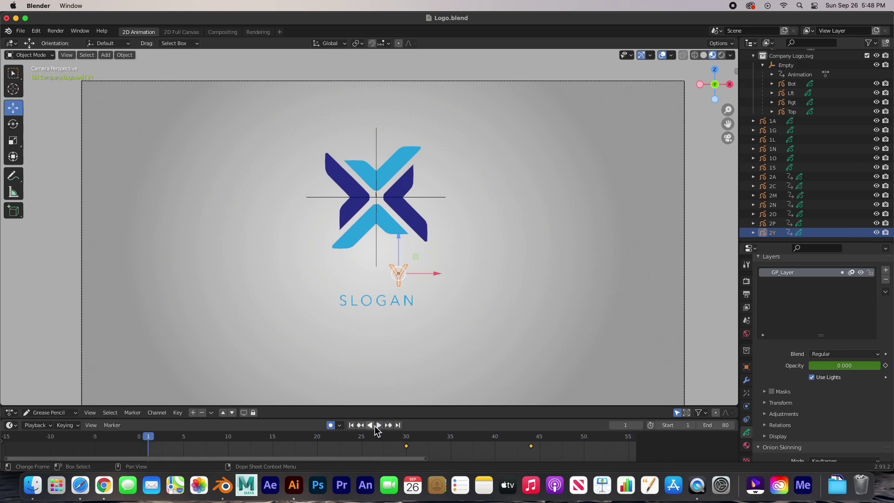
pyautogui.click(374, 425)
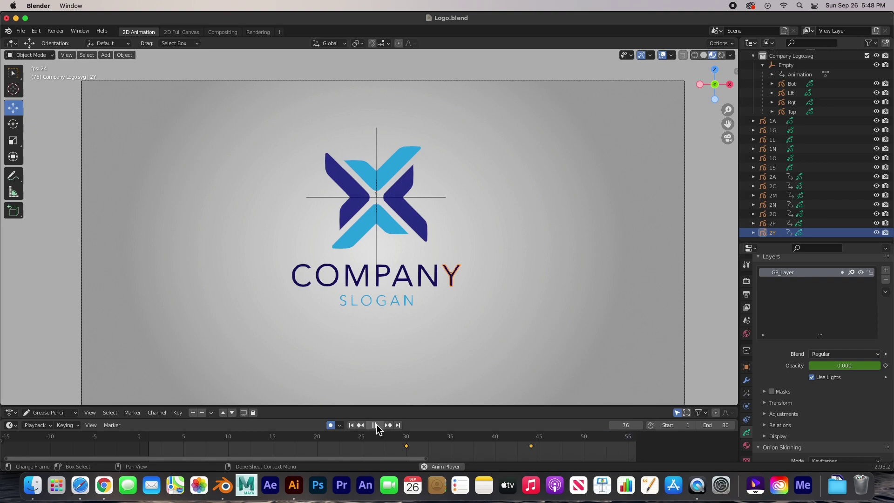
pyautogui.click(374, 425)
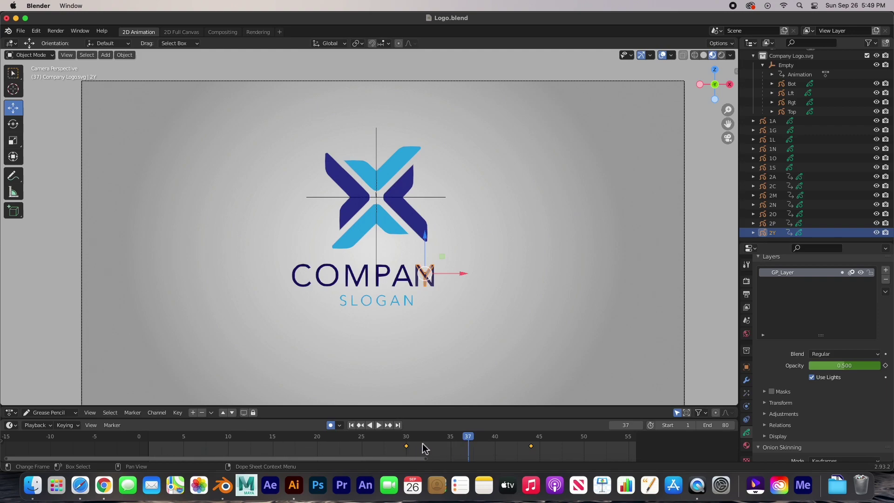
# Step: Enlarge the timeline editor upward to get more room for working with keyframes
pyautogui.press('b')
pyautogui.moveTo(386, 407); pyautogui.dragTo(388, 353)
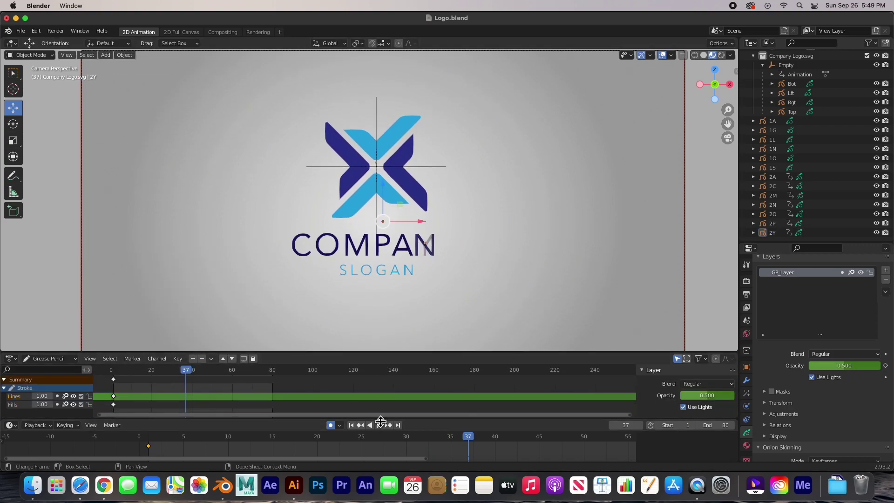
pyautogui.moveTo(433, 425); pyautogui.dragTo(433, 351)
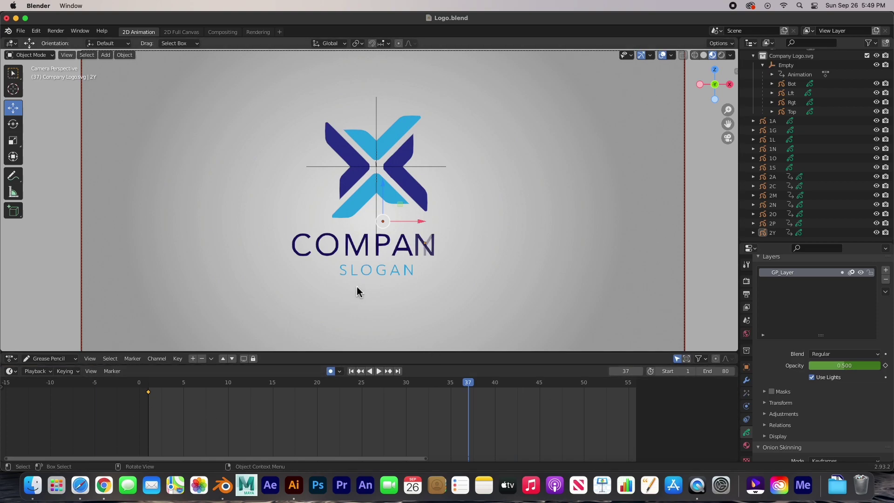
# Step: Select all the SLOGAN letters and insert a keyframe for them in their final position at frame 10
pyautogui.click(351, 273)
pyautogui.moveTo(329, 285); pyautogui.dragTo(434, 272)
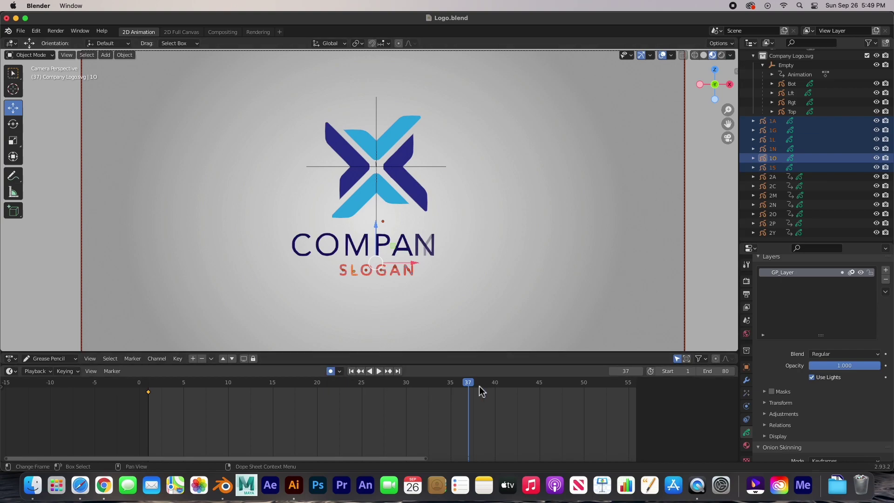
pyautogui.moveTo(472, 387); pyautogui.dragTo(184, 389)
pyautogui.press('space')
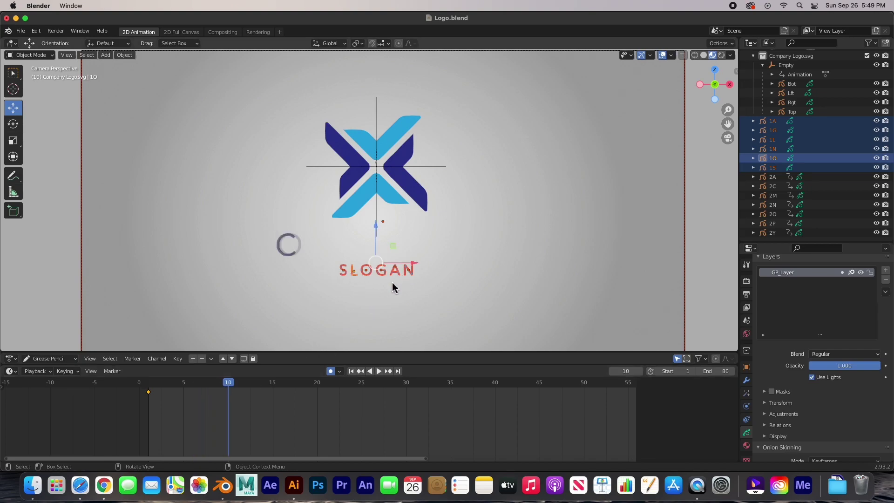
pyautogui.press('i')
pyautogui.click(352, 283)
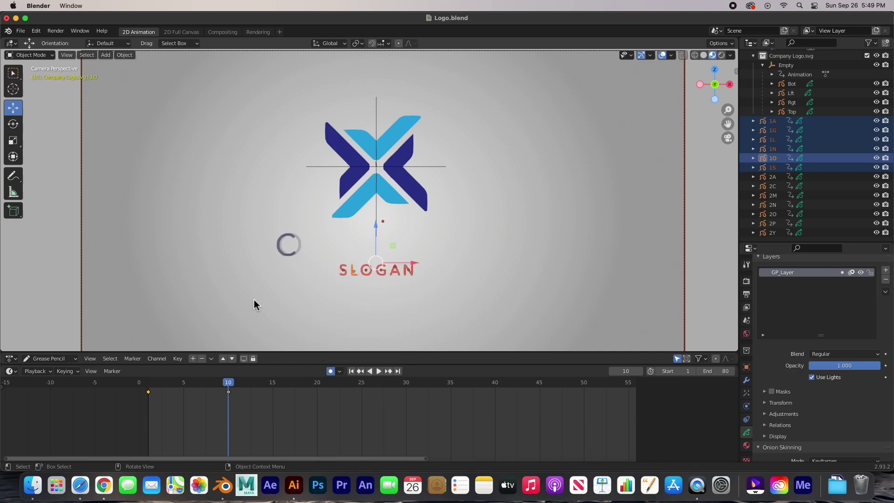
# Step: Try to move the selected SLOGAN letters down about 0.35 m at frame 1
pyautogui.click(352, 371)
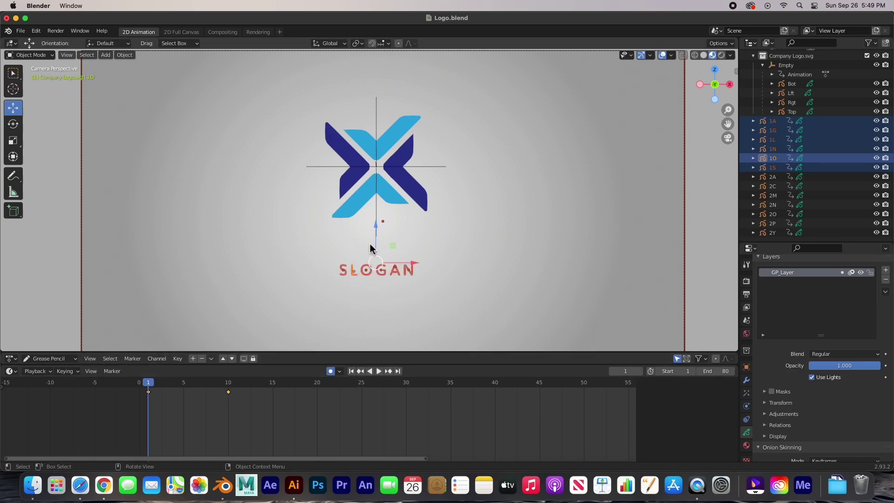
pyautogui.press('g')
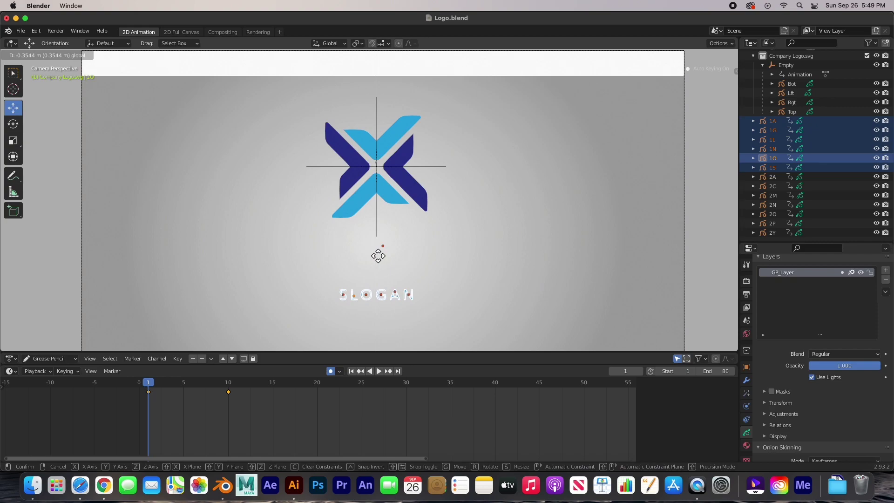
pyautogui.click(376, 255)
pyautogui.press('super+z')
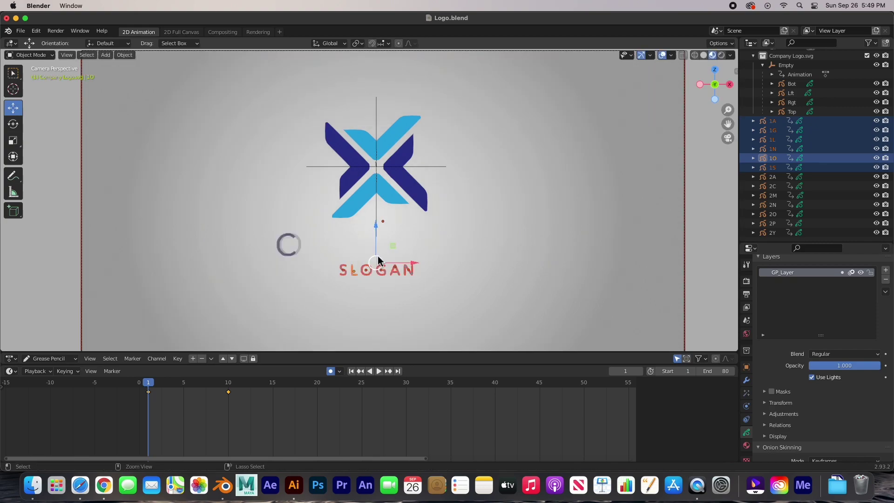
pyautogui.press('Up')
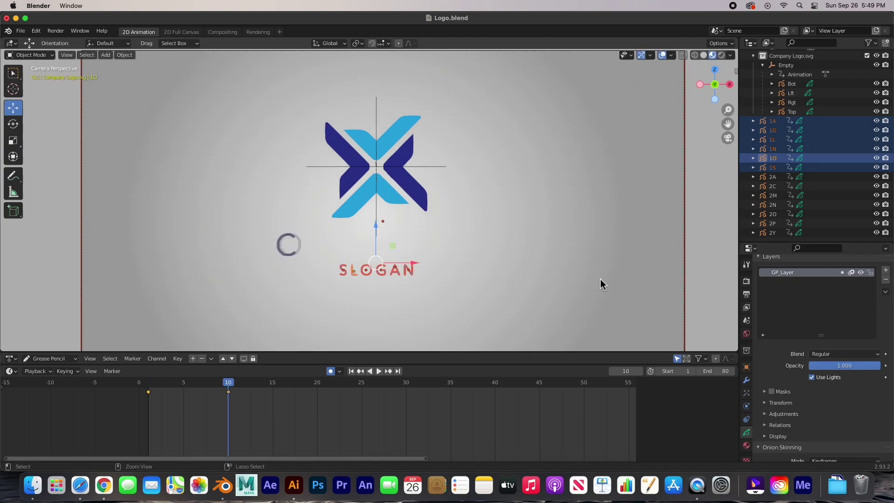
# Step: Take the background out of the selection, move the SLOGAN letters down about 0.39 m on Z at frame 1, and play the result
pyautogui.click(636, 280)
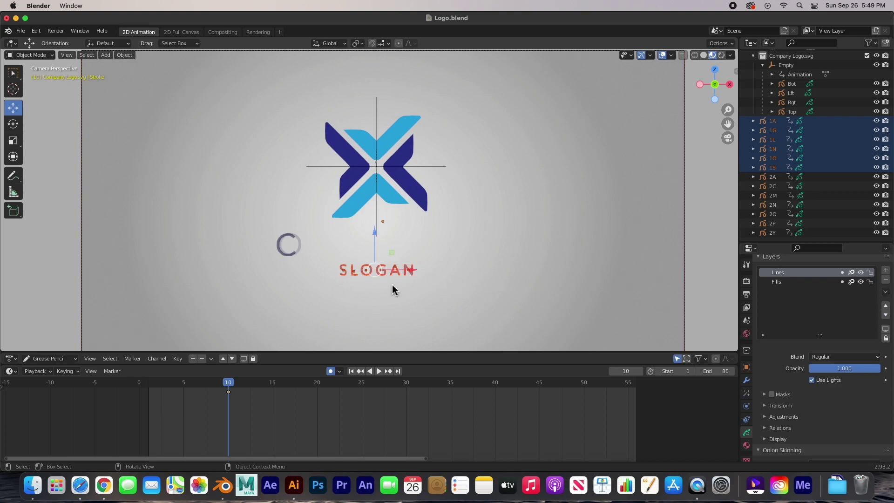
pyautogui.moveTo(229, 386); pyautogui.dragTo(148, 386)
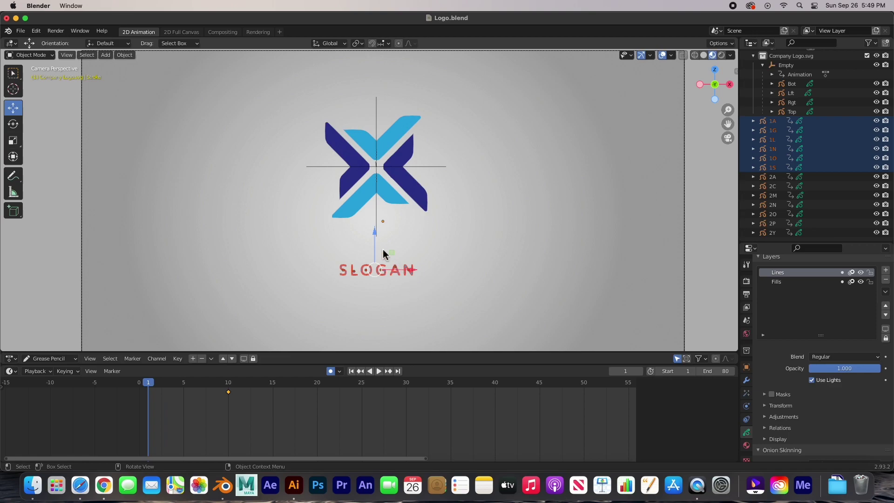
pyautogui.moveTo(375, 236); pyautogui.dragTo(376, 268)
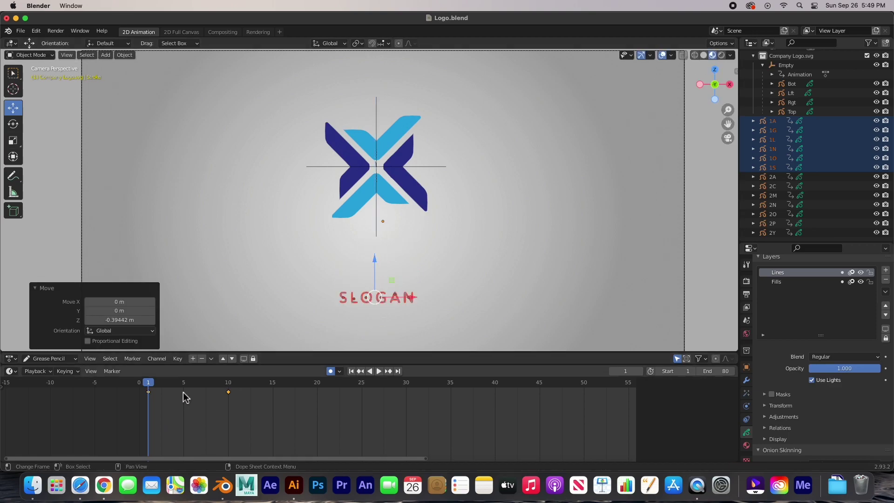
pyautogui.click(378, 371)
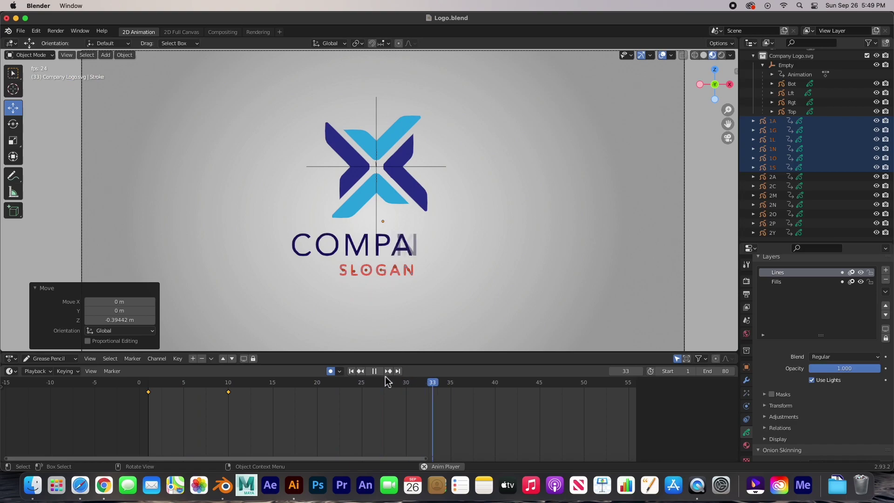
pyautogui.click(374, 371)
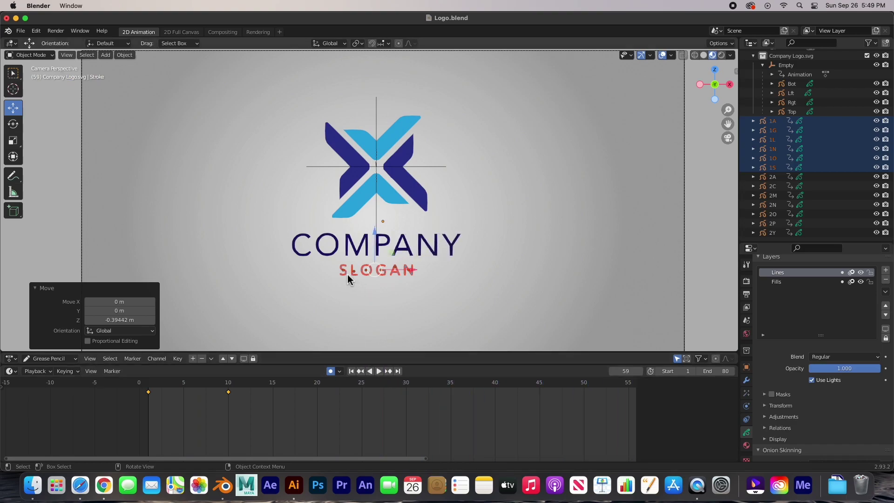
# Step: Keyframe the layer opacity of SLOGAN's letters S and L at 1.000 on frame 10
pyautogui.click(345, 272)
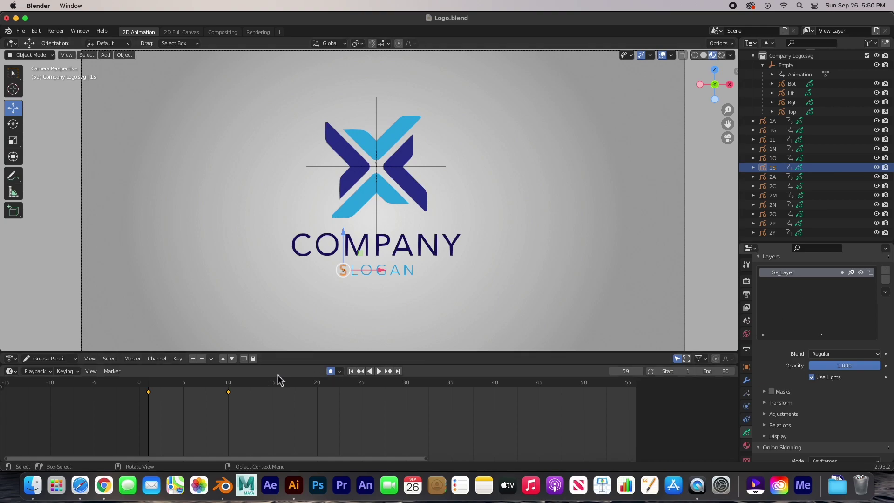
pyautogui.click(139, 383)
pyautogui.press('space')
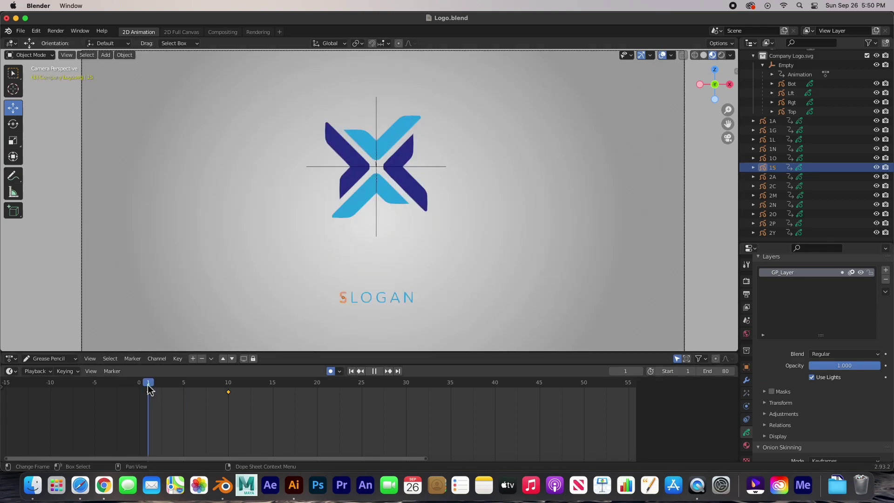
pyautogui.moveTo(147, 389); pyautogui.dragTo(229, 390)
pyautogui.press('space')
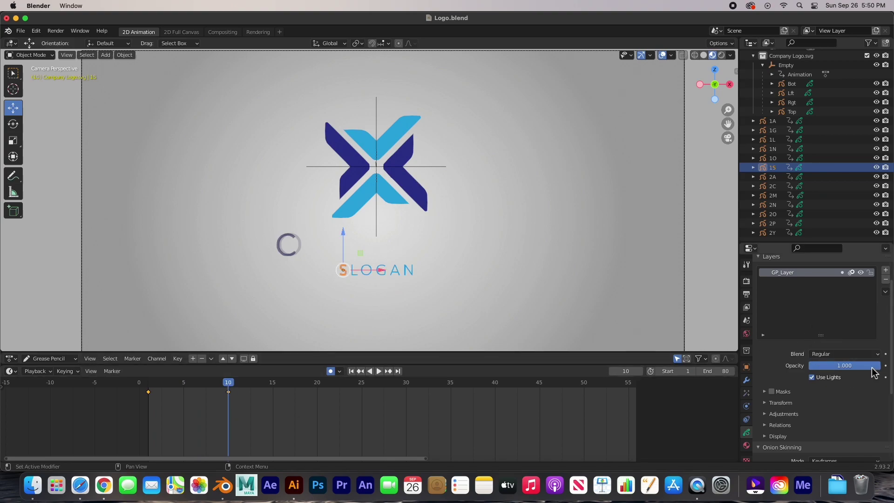
pyautogui.click(885, 366)
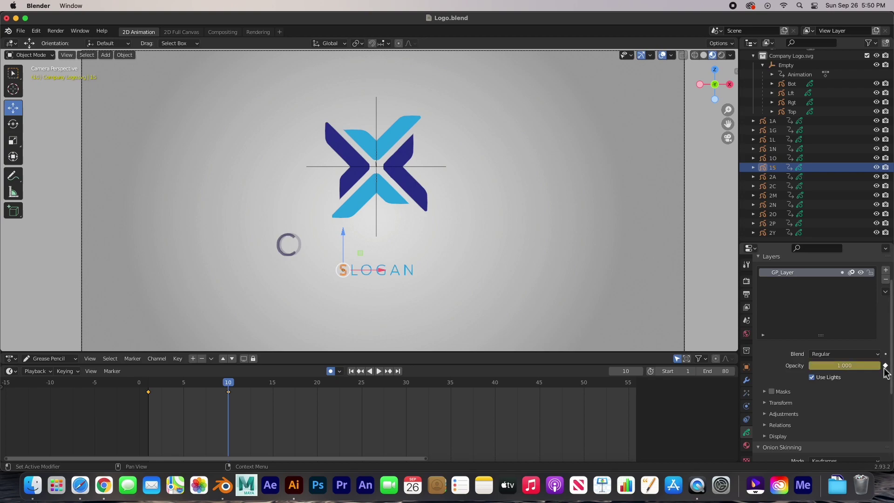
pyautogui.click(354, 274)
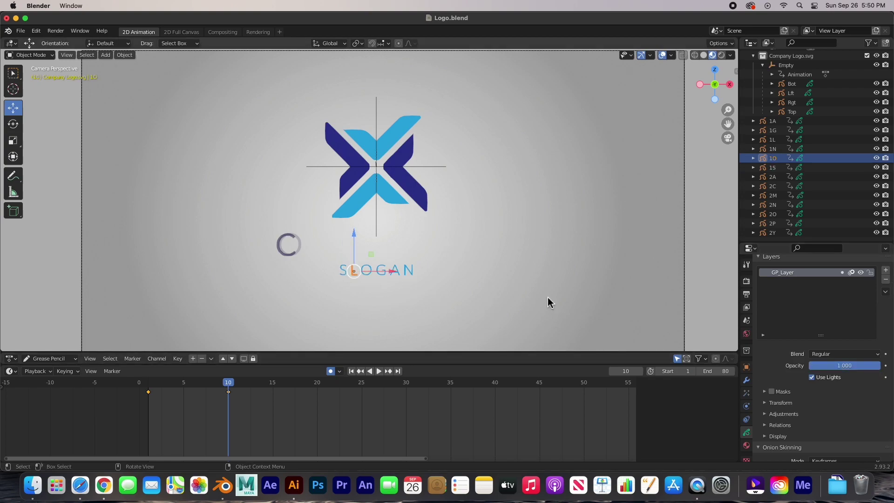
pyautogui.click(885, 365)
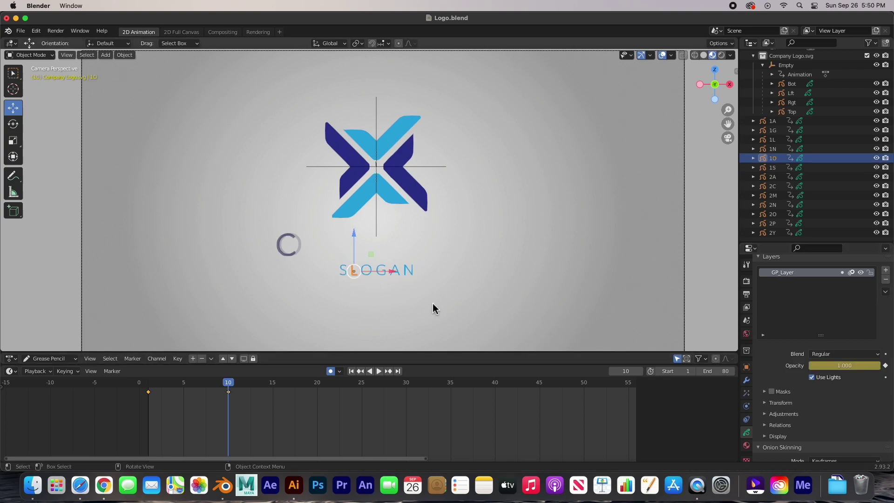
# Step: Keyframe the layer opacity of SLOGAN's letters O and G at 1.000 on frame 10
pyautogui.click(369, 275)
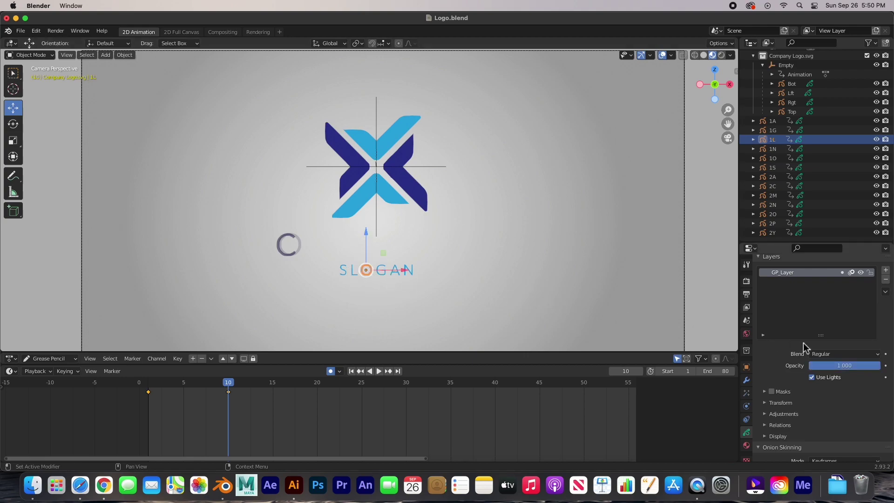
pyautogui.click(885, 365)
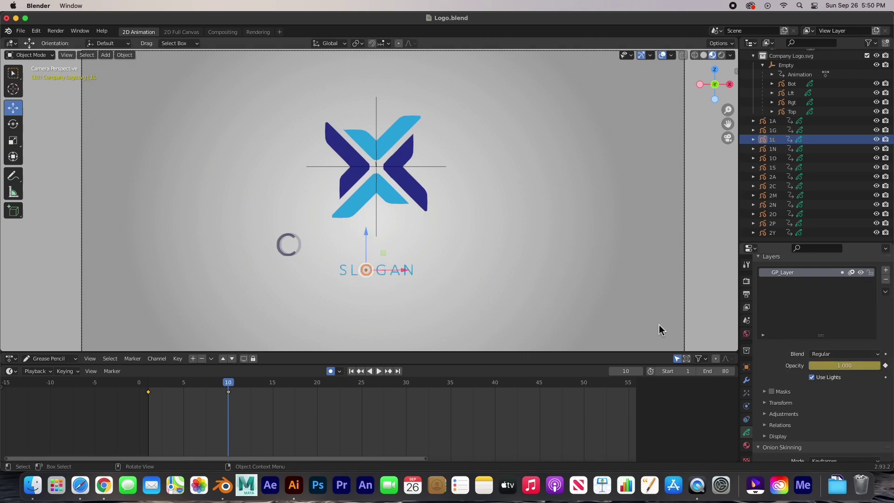
pyautogui.click(380, 273)
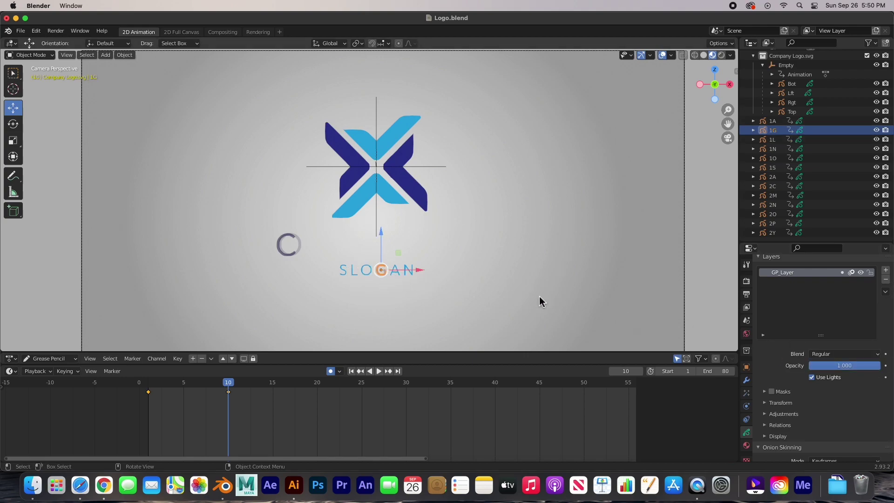
pyautogui.click(885, 367)
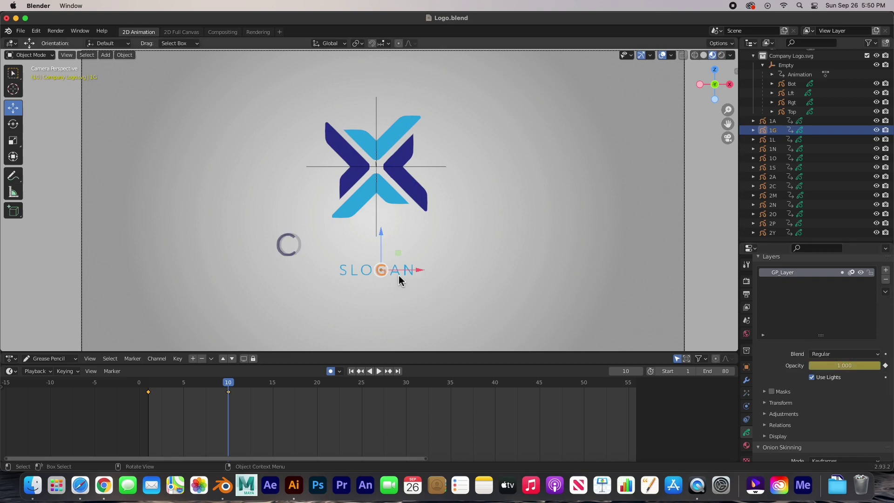
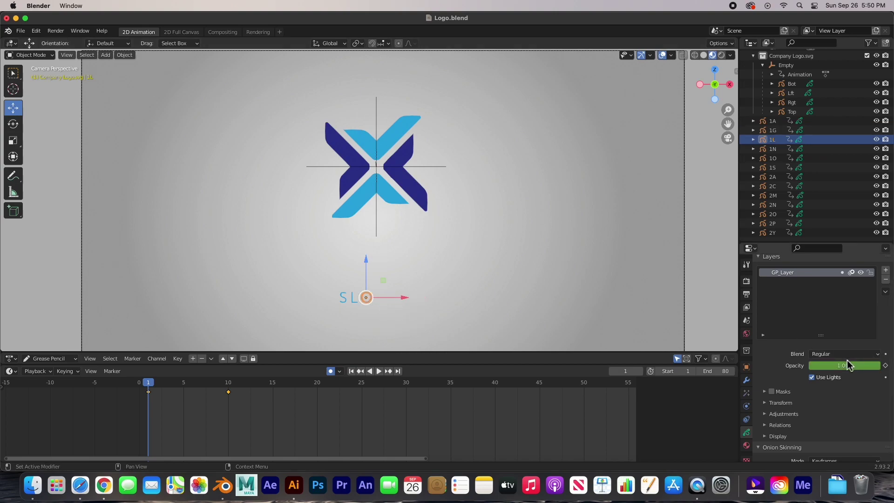
# Step: Keyframe the layer opacity of SLOGAN's letters O, L and S at 0.000 on frame 1, finishing with nothing selected
pyautogui.press('i')
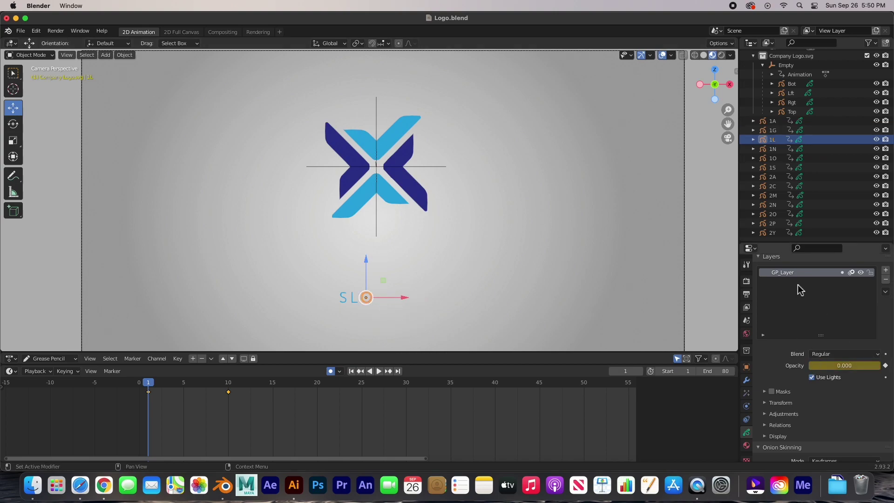
pyautogui.click(354, 302)
pyautogui.press('i')
pyautogui.click(343, 302)
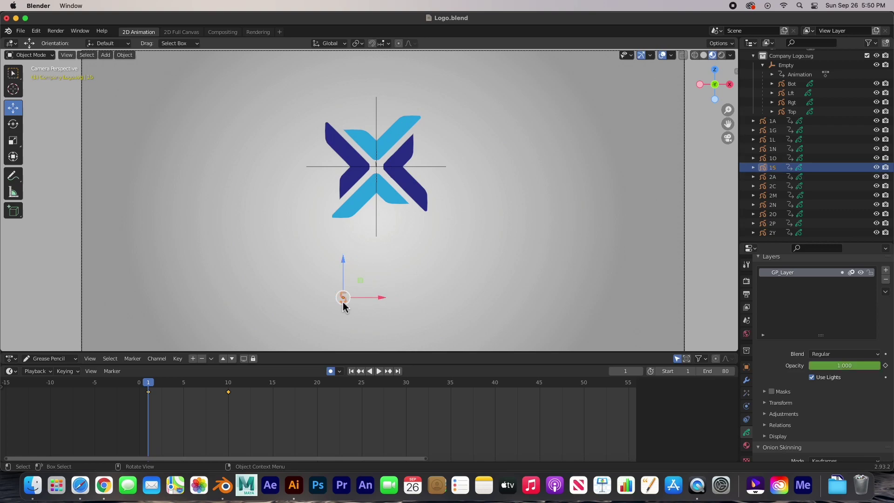
pyautogui.press('i')
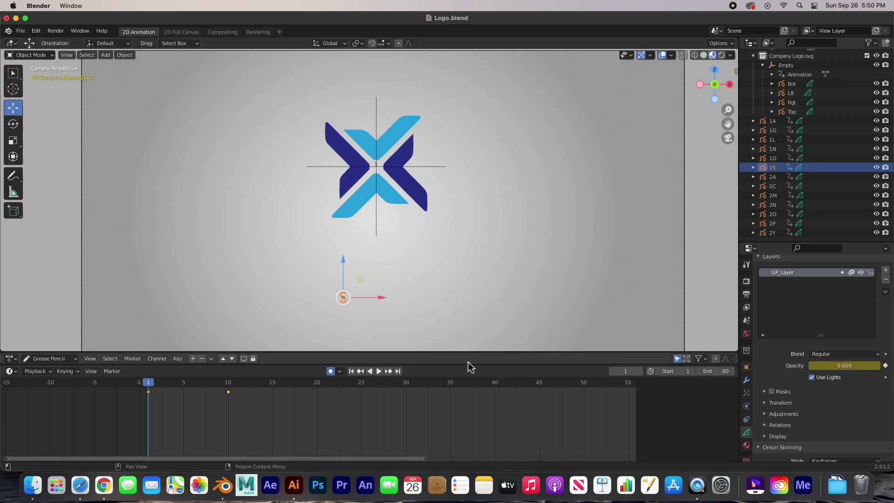
pyautogui.click(38, 292)
# Step: Shift both keyframes of SLOGAN's letter L one frame later, to frames 2 and 11
pyautogui.moveTo(155, 381)
pyautogui.mouseDown()
pyautogui.moveTo(142, 386)
pyautogui.moveTo(228, 385)
pyautogui.moveTo(155, 389)
pyautogui.mouseUp()
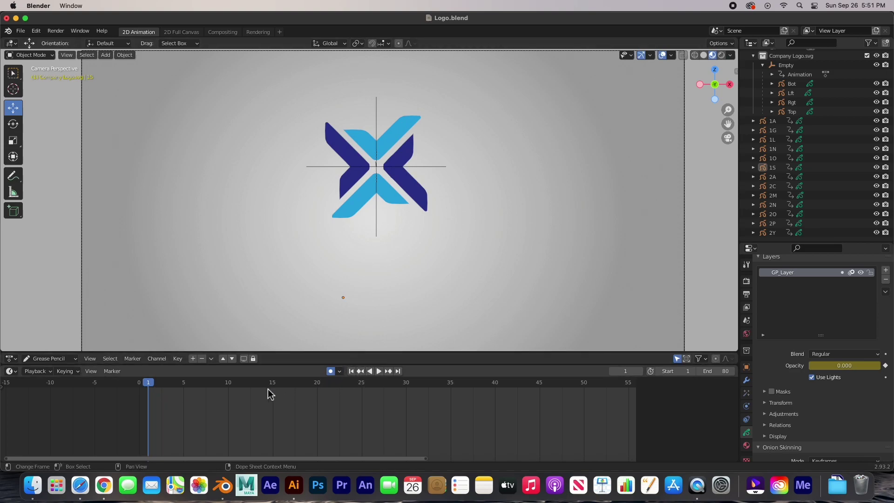
pyautogui.click(230, 384)
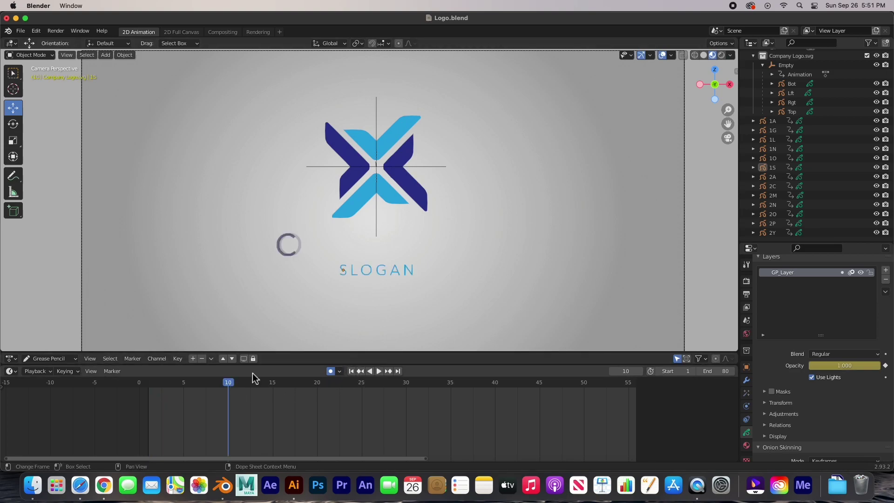
pyautogui.click(343, 275)
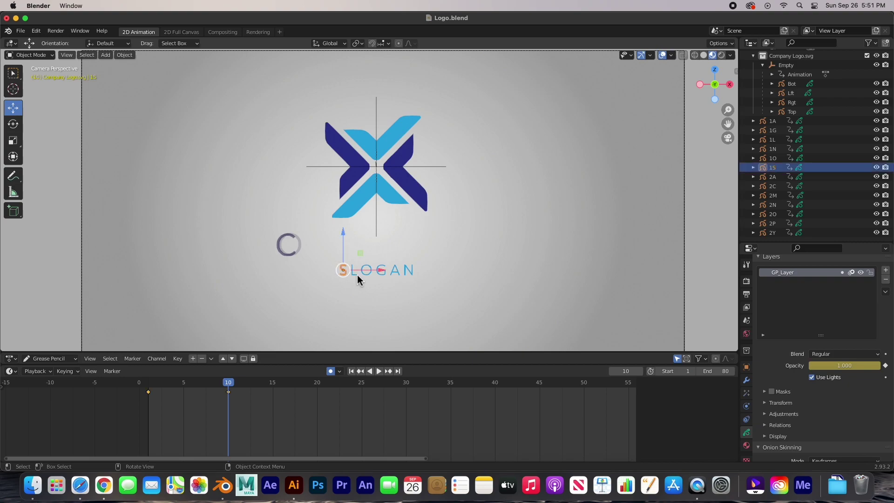
pyautogui.click(358, 279)
pyautogui.moveTo(237, 407); pyautogui.dragTo(142, 393)
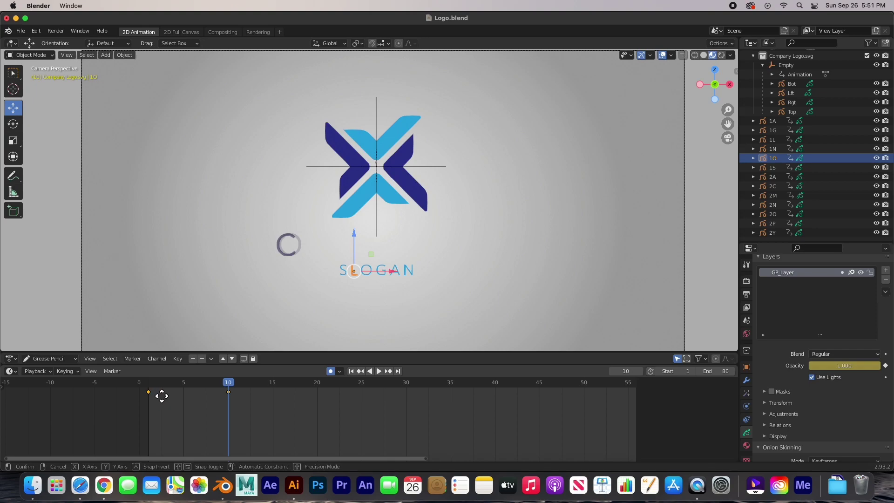
pyautogui.press('g')
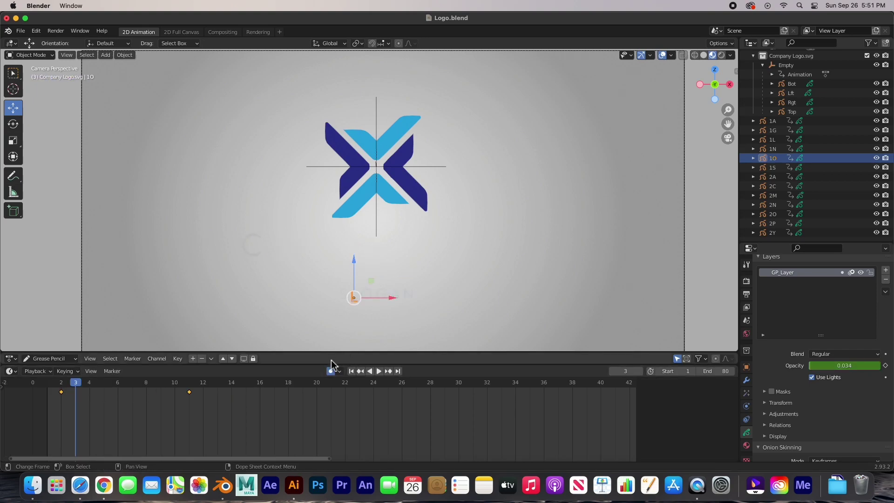
# Step: Shift the keyframes of SLOGAN's O to frames 4 and 13, and those of G to frames 6 and 15
pyautogui.press('Right')
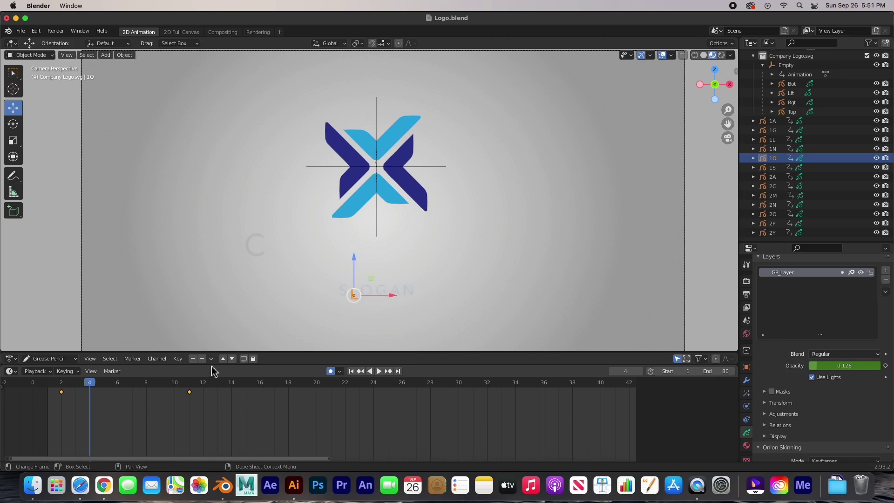
pyautogui.click(365, 291)
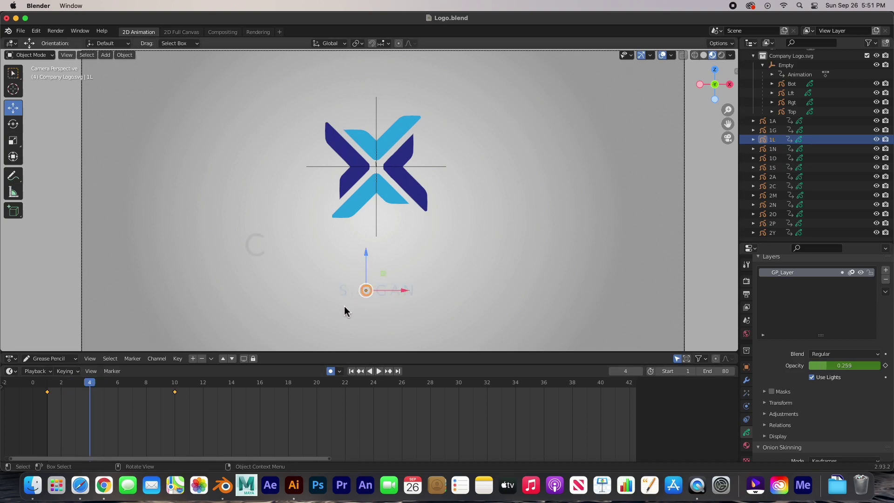
pyautogui.moveTo(49, 394); pyautogui.dragTo(91, 400)
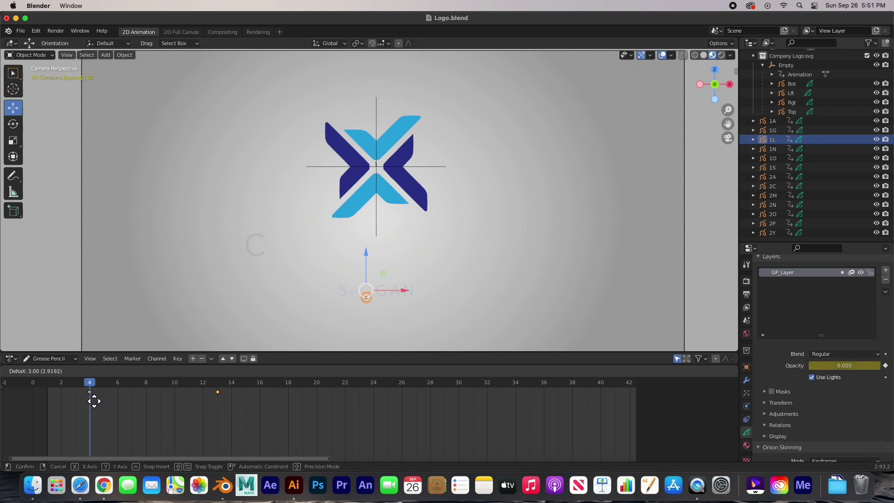
pyautogui.click(379, 291)
pyautogui.moveTo(45, 400); pyautogui.dragTo(125, 397)
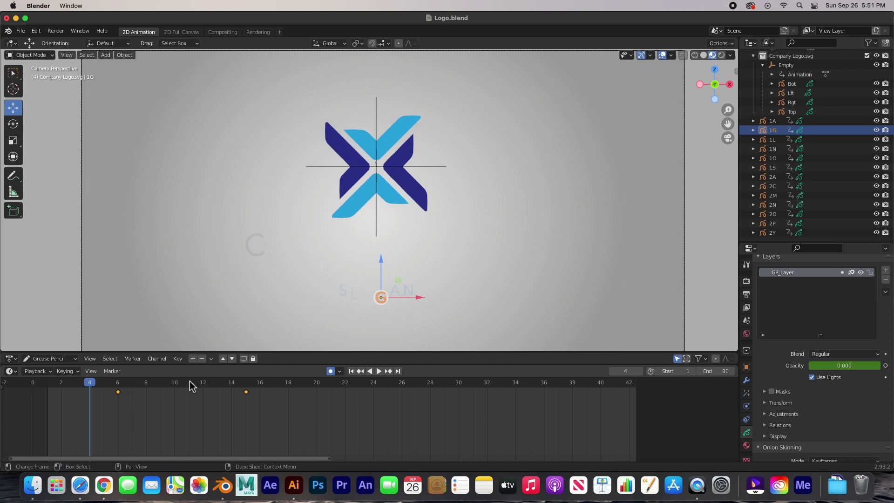
# Step: Shift the keyframes of SLOGAN's A to frames 8 and 17, and those of N to frames 10 and 19
pyautogui.click(395, 291)
pyautogui.moveTo(49, 396); pyautogui.dragTo(152, 399)
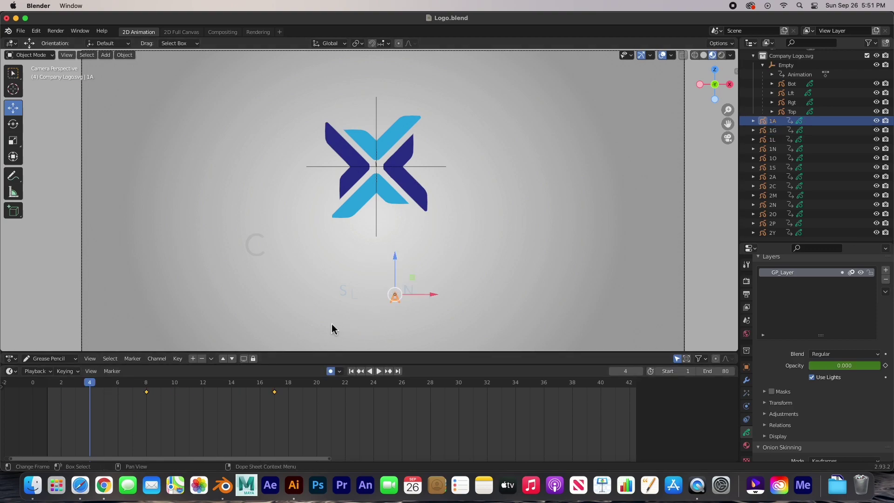
pyautogui.click(413, 292)
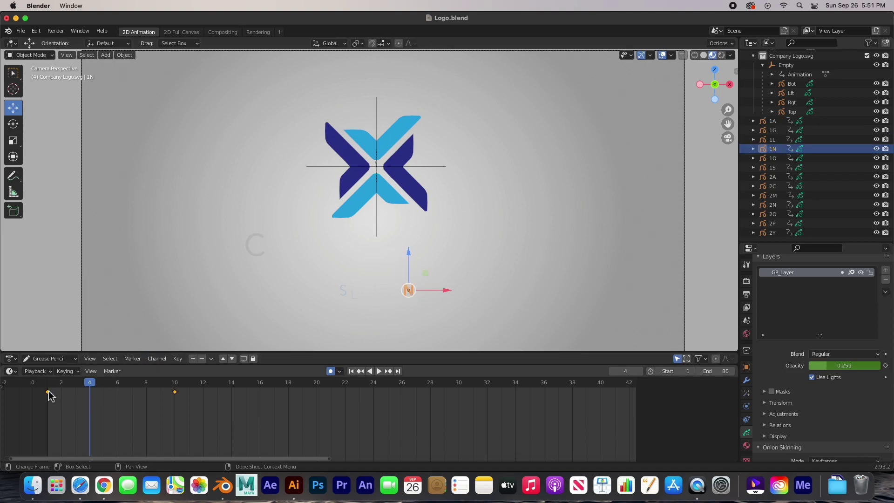
pyautogui.moveTo(49, 396); pyautogui.dragTo(175, 395)
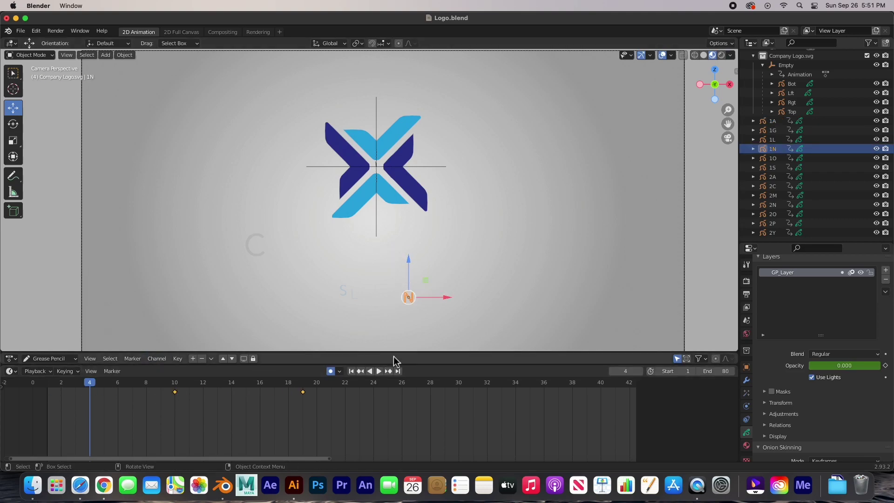
pyautogui.click(680, 300)
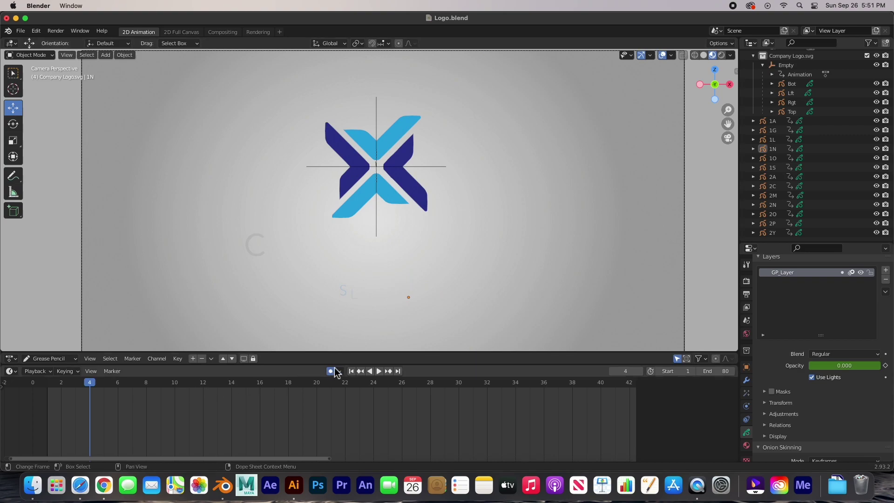
# Step: Play the animation from the current frame and again from frame 1 to check the staggered SLOGAN letters
pyautogui.click(377, 371)
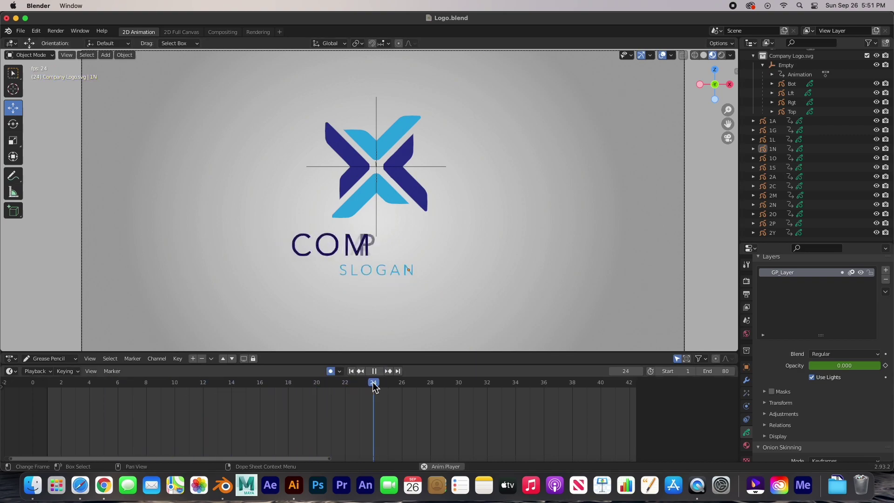
pyautogui.click(374, 371)
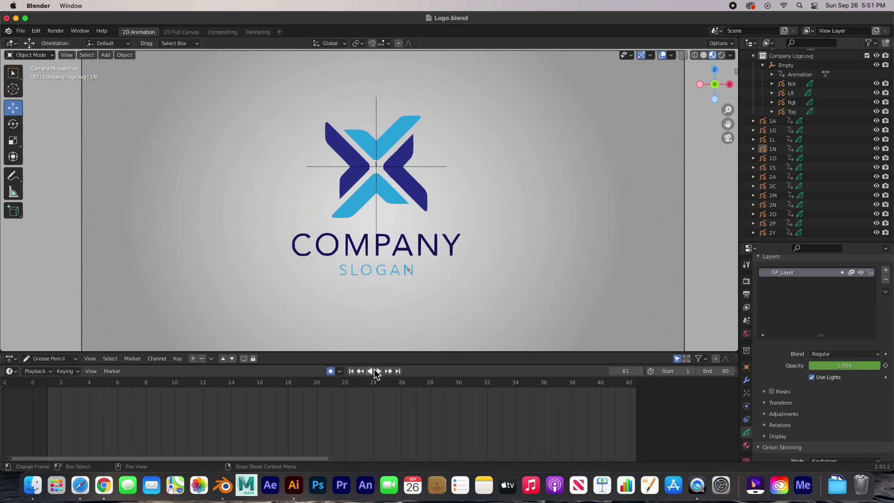
pyautogui.click(351, 371)
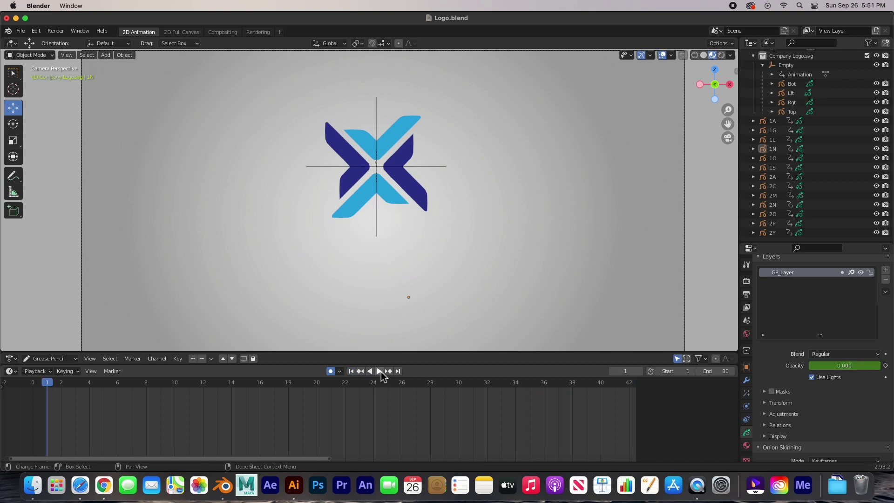
pyautogui.click(378, 371)
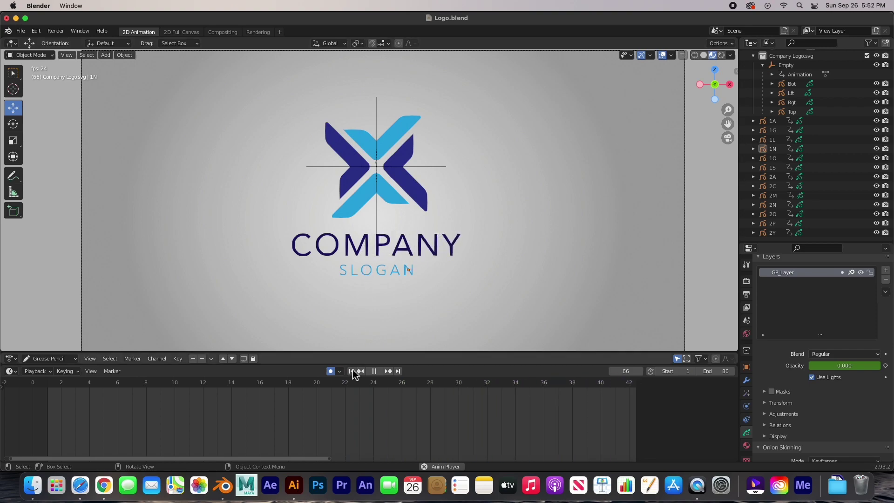
pyautogui.click(374, 371)
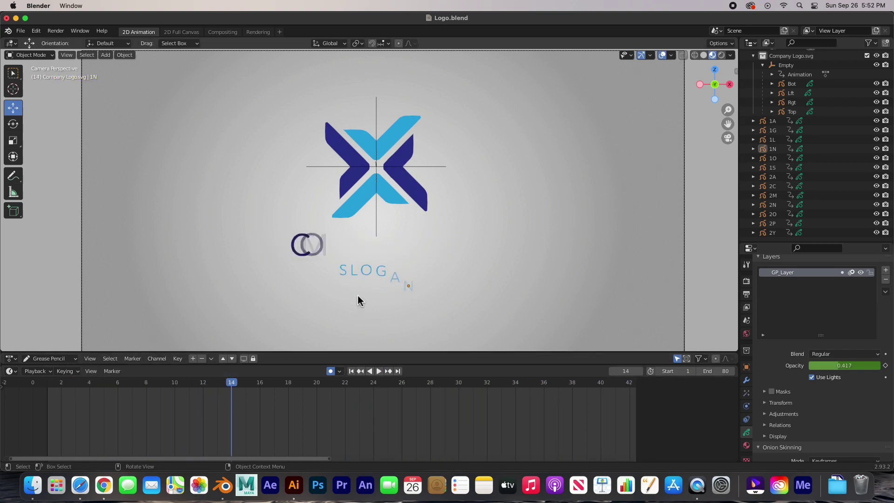
# Step: Select all six SLOGAN letters and shift all their keyframes together so the first one falls on frame 35
pyautogui.moveTo(239, 387); pyautogui.dragTo(316, 390)
pyautogui.click(344, 273)
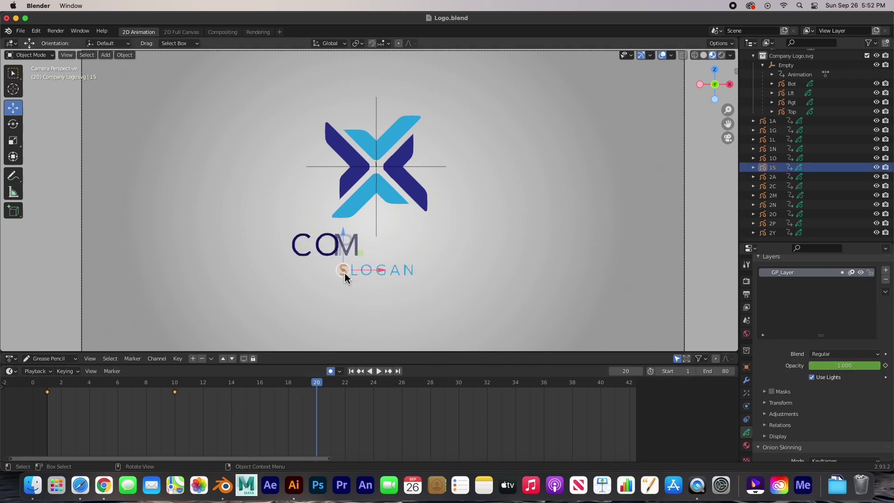
pyautogui.keyDown('shift'); pyautogui.click(355, 274); pyautogui.keyUp('shift')
pyautogui.keyDown('shift'); pyautogui.click(367, 273); pyautogui.keyUp('shift')
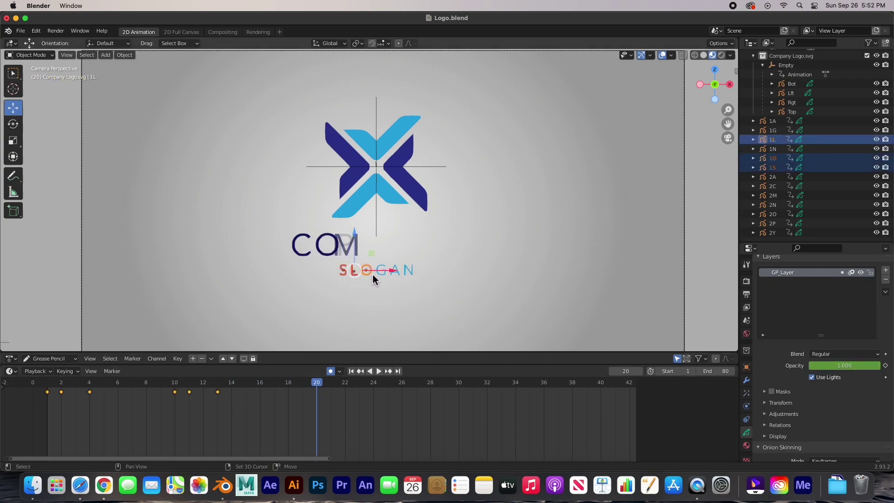
pyautogui.keyDown('shift'); pyautogui.click(383, 274); pyautogui.keyUp('shift')
pyautogui.keyDown('shift'); pyautogui.click(392, 274); pyautogui.keyUp('shift')
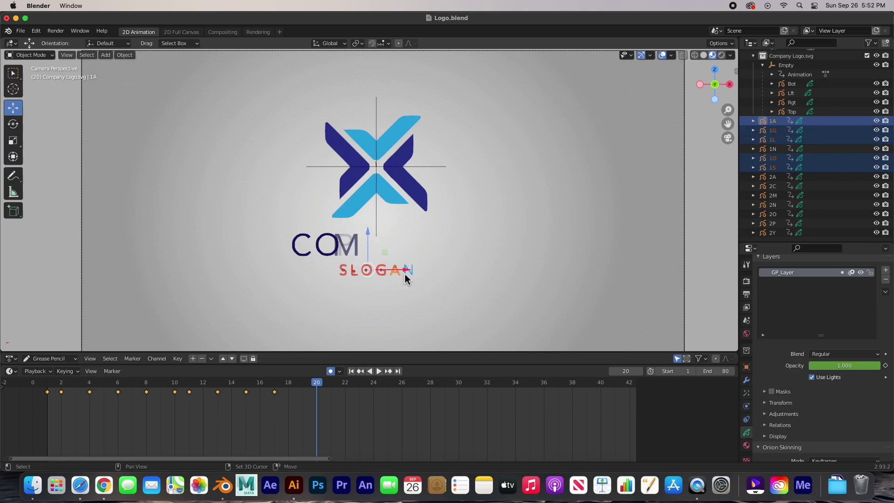
pyautogui.keyDown('shift'); pyautogui.click(405, 274); pyautogui.keyUp('shift')
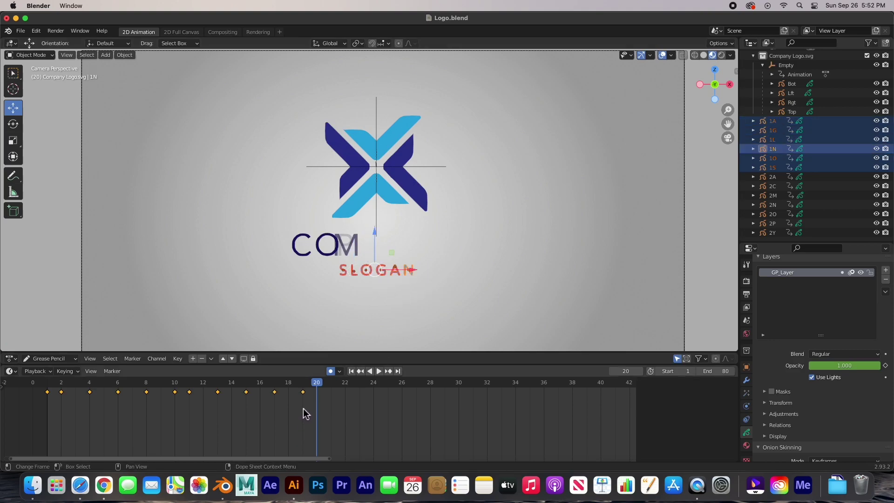
pyautogui.moveTo(306, 412); pyautogui.dragTo(18, 388)
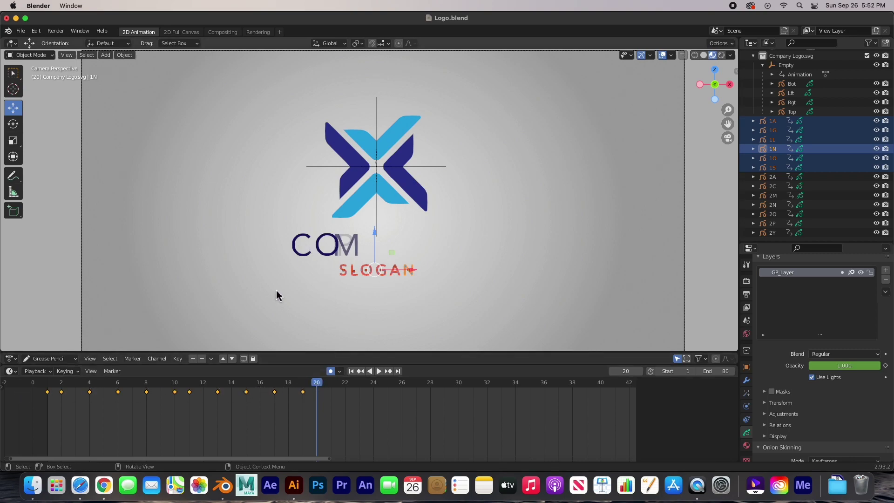
pyautogui.moveTo(316, 386); pyautogui.dragTo(529, 392)
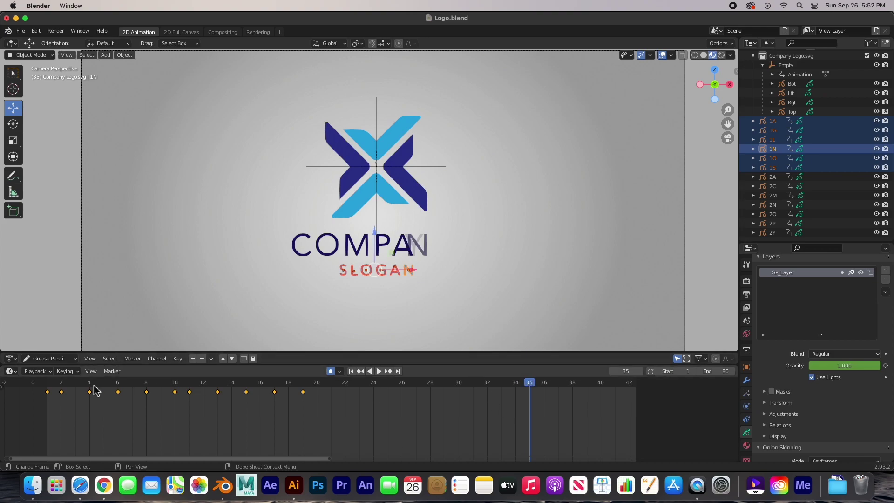
pyautogui.moveTo(49, 394); pyautogui.dragTo(526, 421)
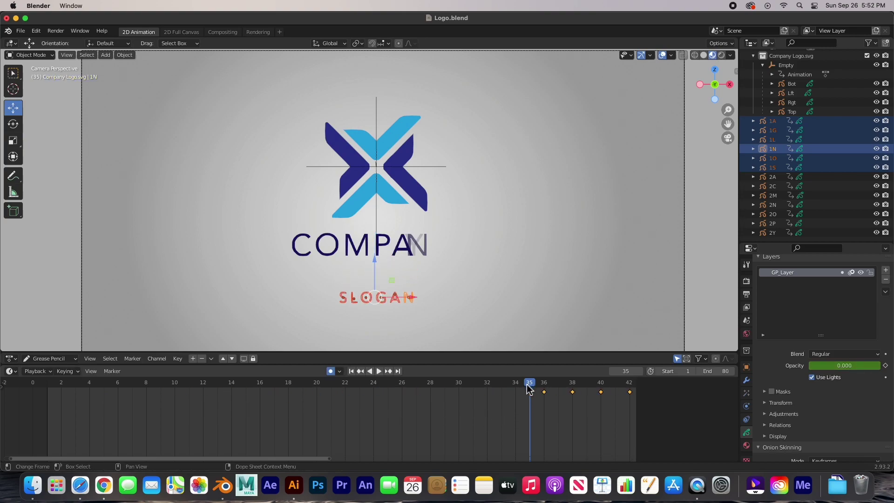
# Step: Deselect the letters, play the animation from frame 1, and save the file as Logo Anim 2.blend
pyautogui.click(351, 371)
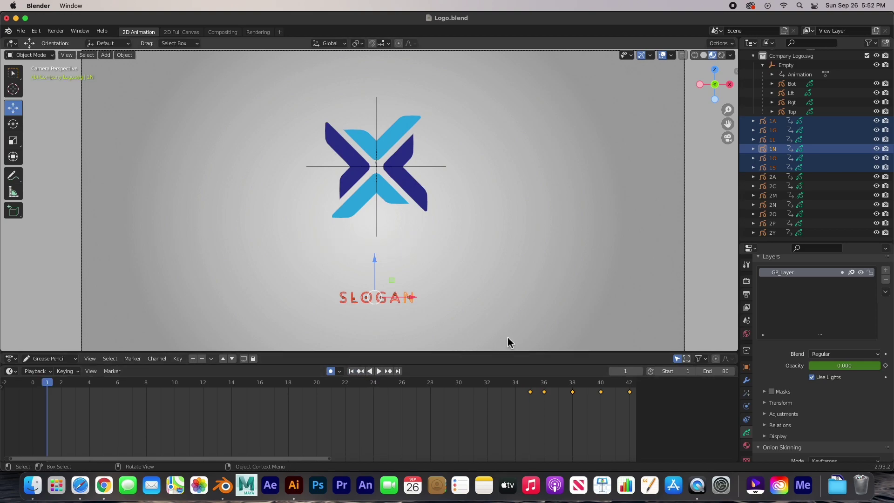
pyautogui.click(691, 309)
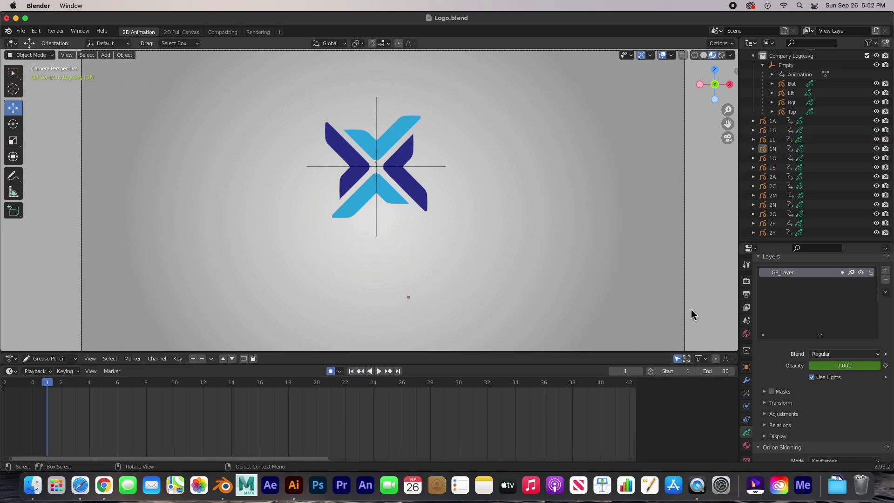
pyautogui.click(379, 371)
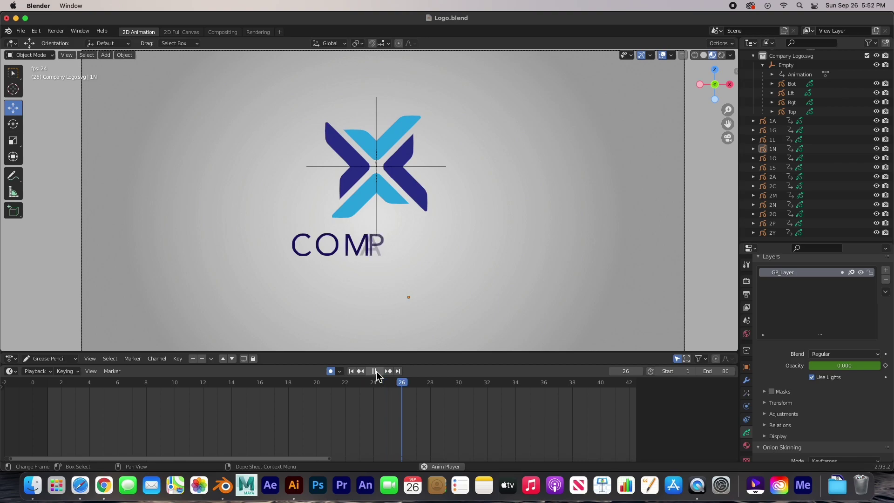
pyautogui.click(375, 371)
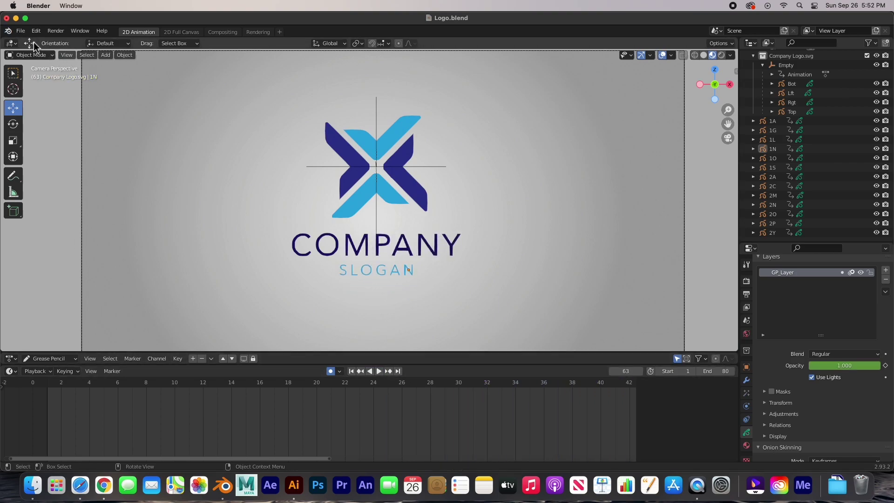
pyautogui.click(20, 31)
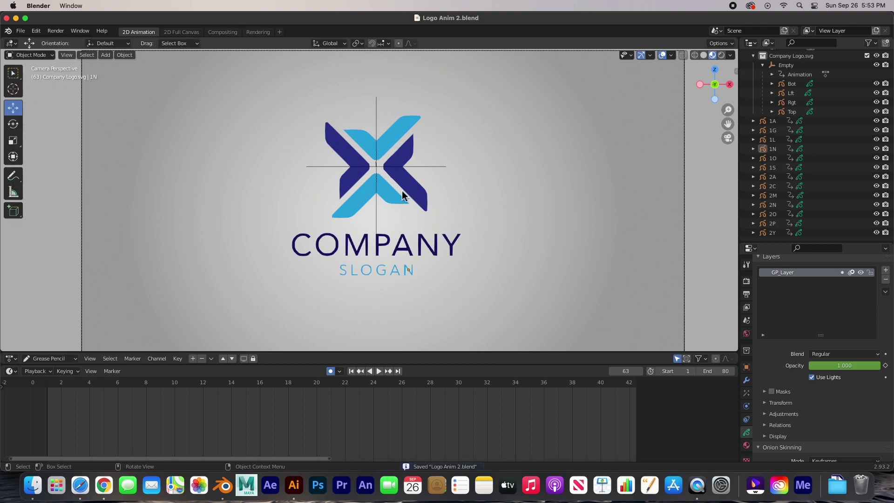
# Step: Insert a Location keyframe at frame 6 for the logo mark's Rgt piece
pyautogui.click(380, 148)
pyautogui.click(352, 155)
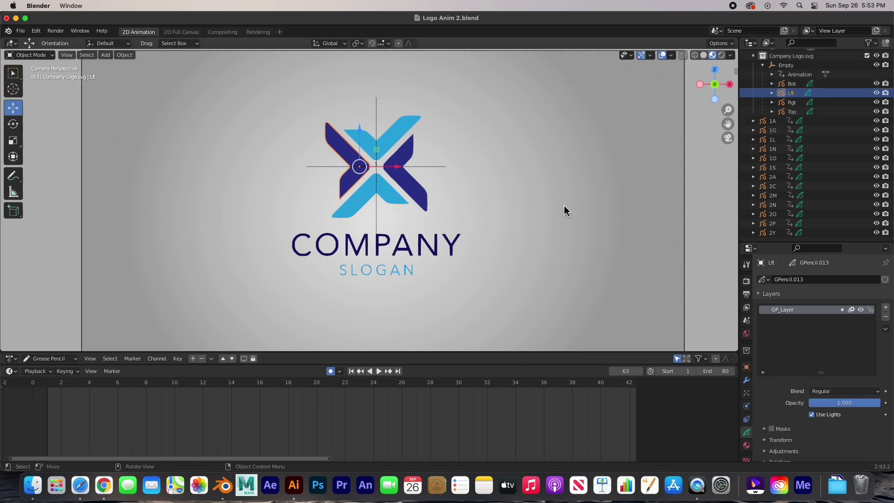
pyautogui.click(418, 195)
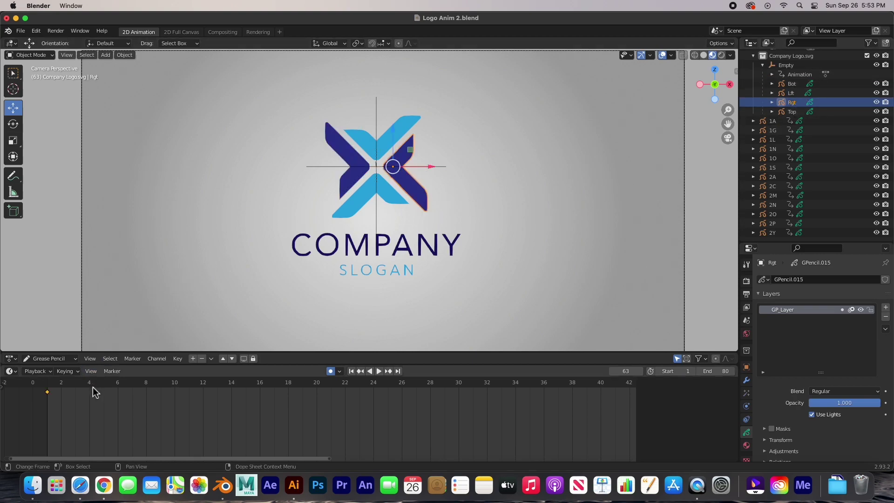
pyautogui.click(118, 392)
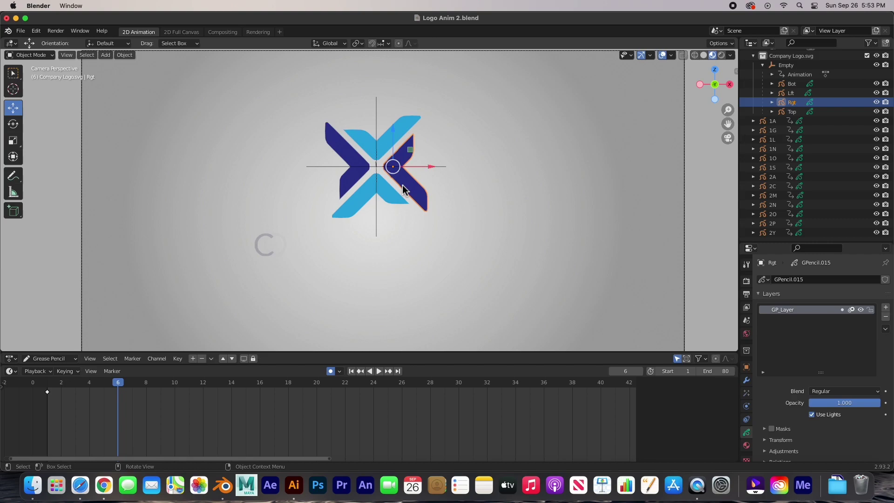
pyautogui.press('i')
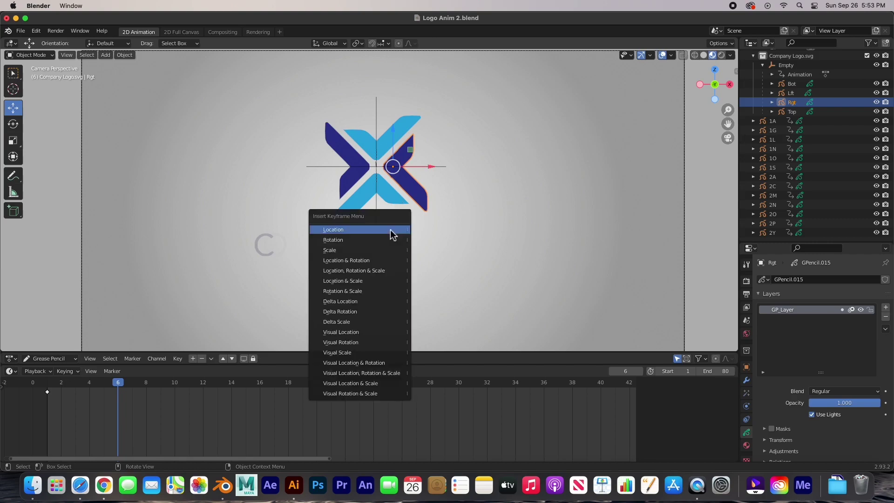
pyautogui.click(357, 231)
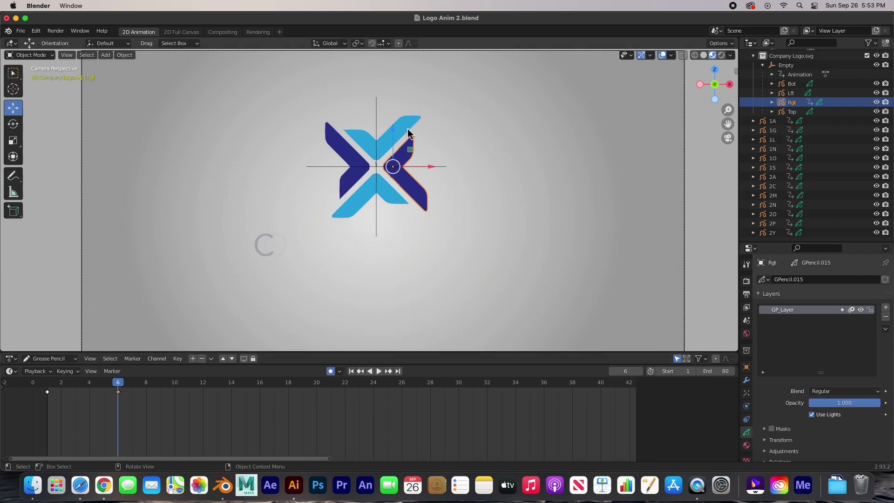
# Step: Insert Location keyframes at frame 6 for the Top, Lft and Bot pieces, and reselect the mark pieces to check their keyframes
pyautogui.click(402, 145)
pyautogui.press('i')
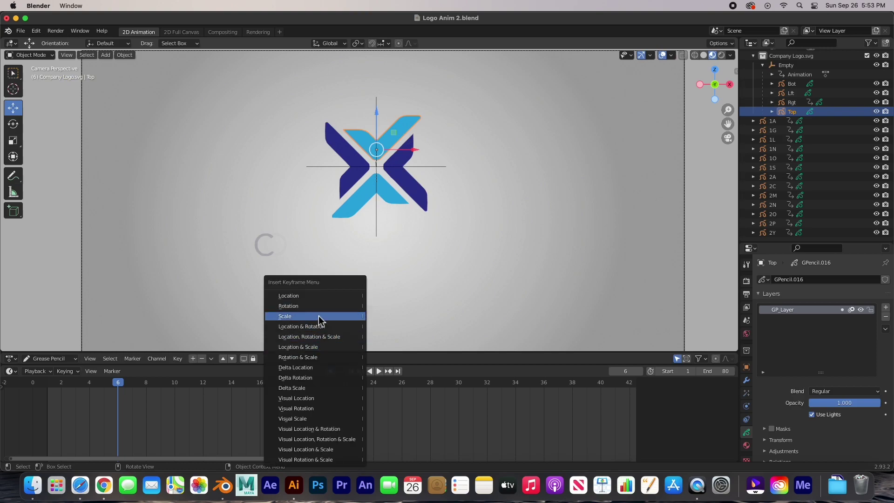
pyautogui.click(321, 296)
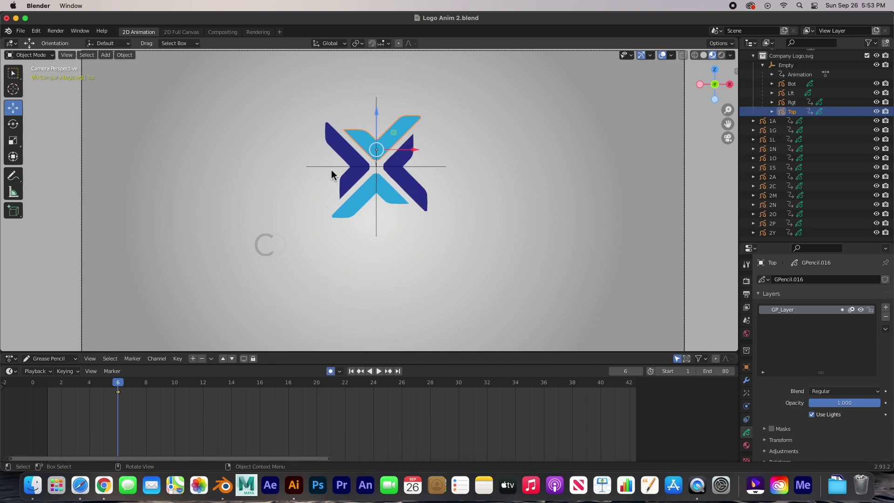
pyautogui.click(343, 145)
pyautogui.press('i')
pyautogui.click(306, 173)
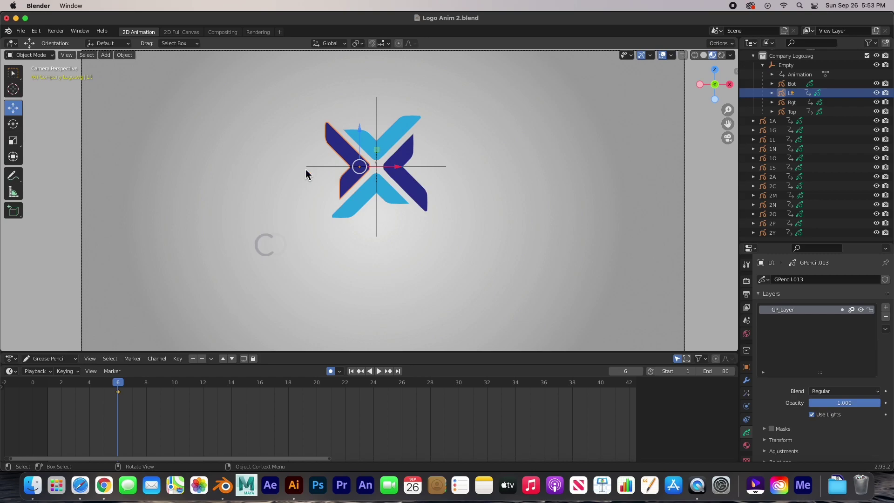
pyautogui.click(360, 194)
pyautogui.press('i')
pyautogui.click(360, 192)
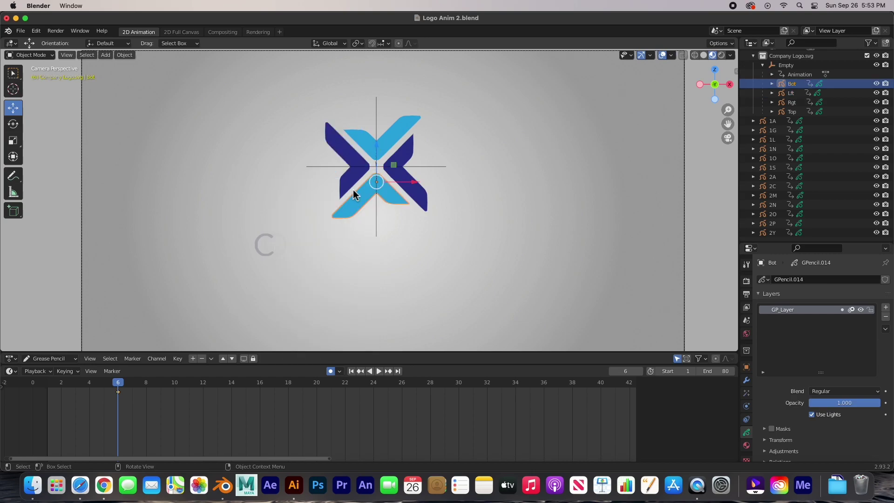
pyautogui.click(401, 150)
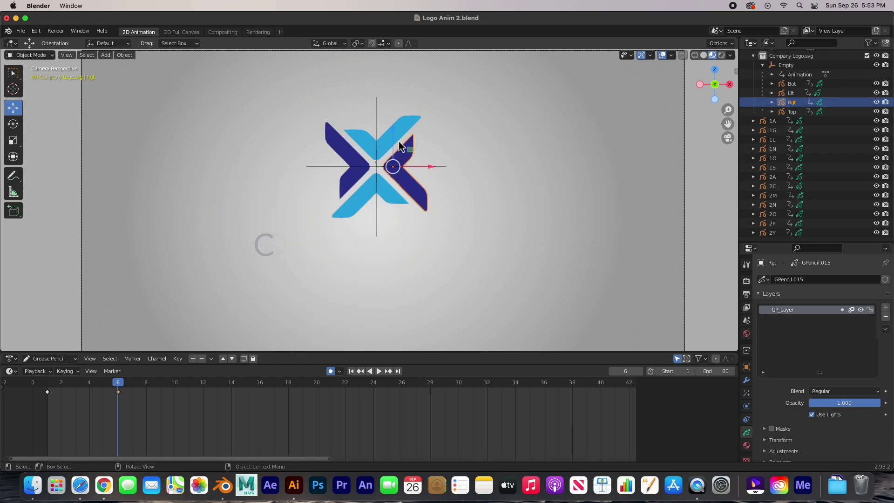
pyautogui.click(399, 136)
pyautogui.click(343, 145)
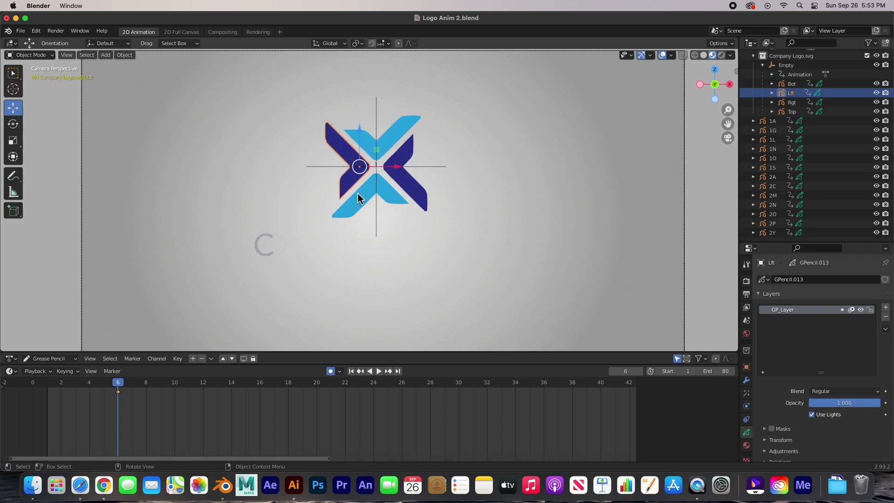
pyautogui.click(359, 195)
# Step: At frame 1, move the Rgt piece about 1.15 m outward along X and the Top piece about 0.92 m up along Z
pyautogui.click(417, 196)
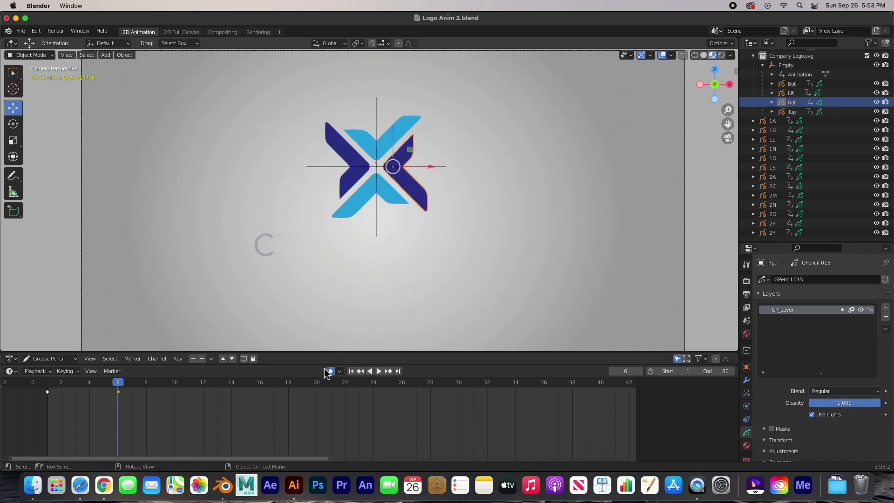
pyautogui.click(354, 372)
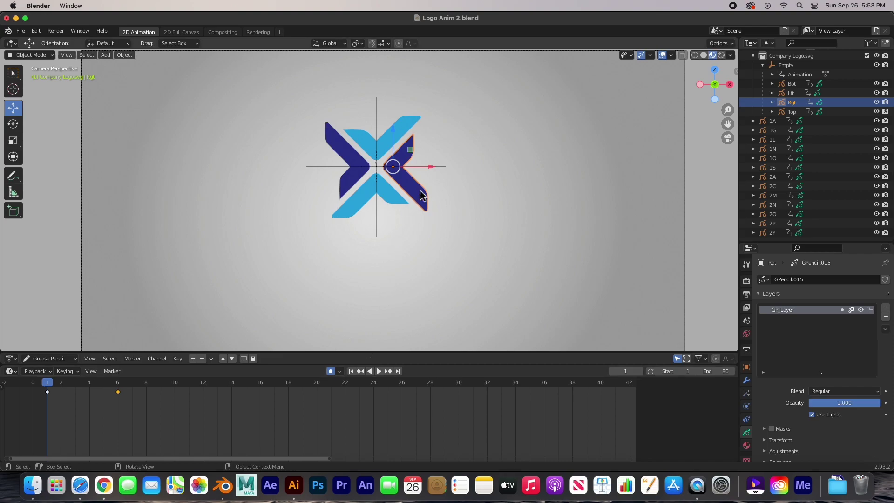
pyautogui.moveTo(428, 172); pyautogui.dragTo(514, 168)
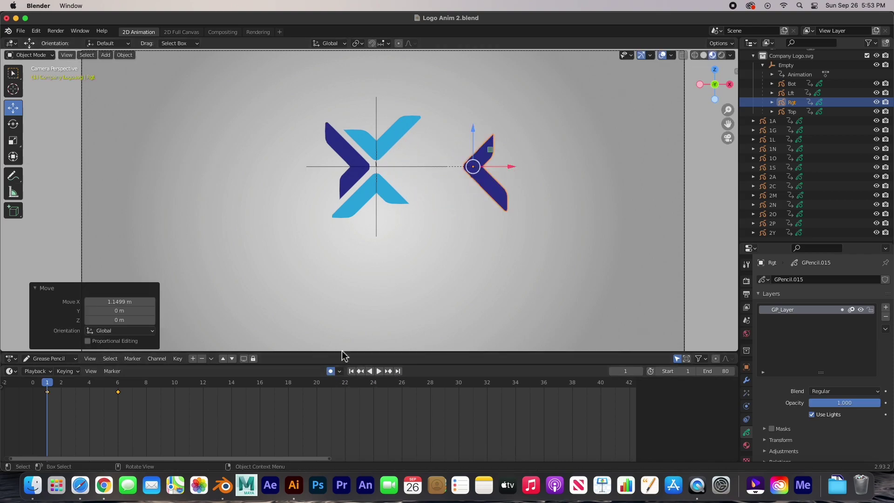
pyautogui.scroll(-1, 375, 155)
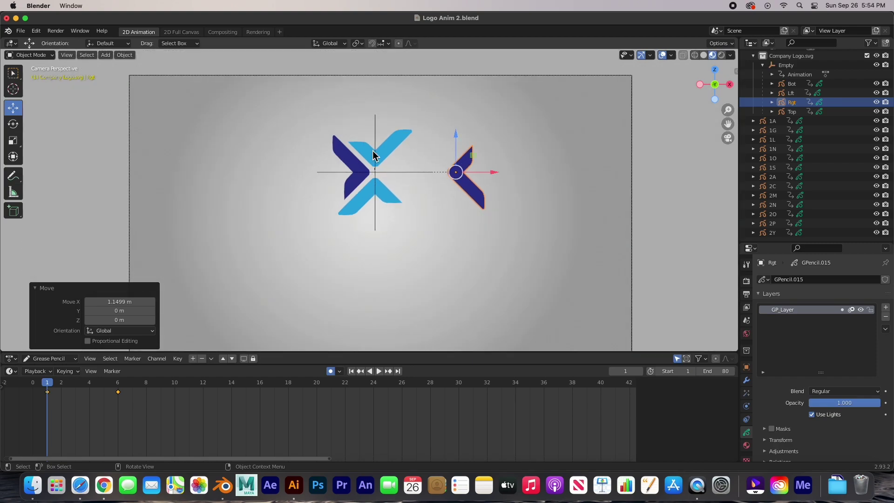
pyautogui.click(397, 141)
pyautogui.moveTo(376, 131); pyautogui.dragTo(374, 99)
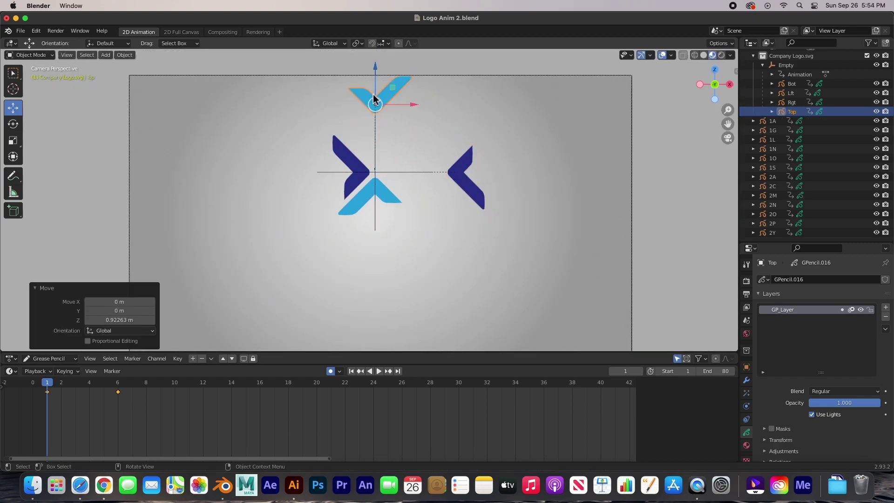
# Step: At frame 1, move the Lft piece outward along negative X and the Bot piece about 0.62 m down along Z
pyautogui.click(357, 167)
pyautogui.moveTo(394, 176); pyautogui.dragTo(341, 182)
pyautogui.click(372, 205)
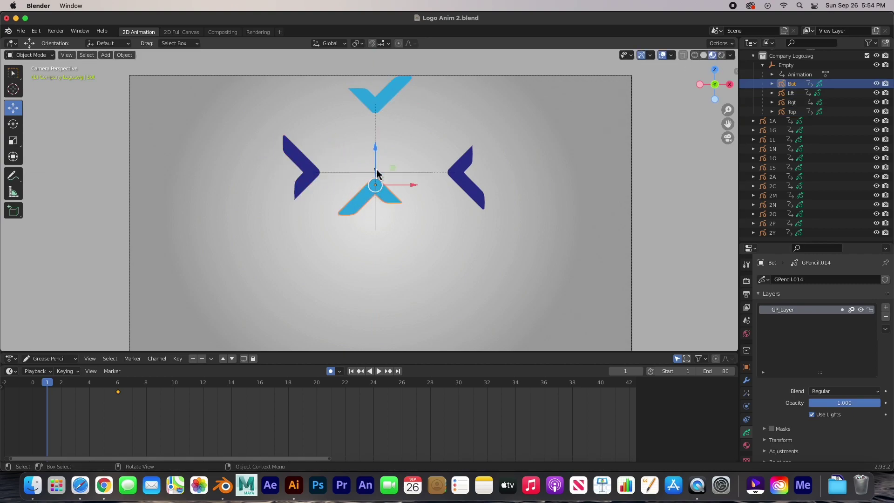
pyautogui.moveTo(377, 157); pyautogui.dragTo(375, 194)
# Step: Play the animation and scrub back to frame 1 to check how the four mark pieces converge
pyautogui.press('space')
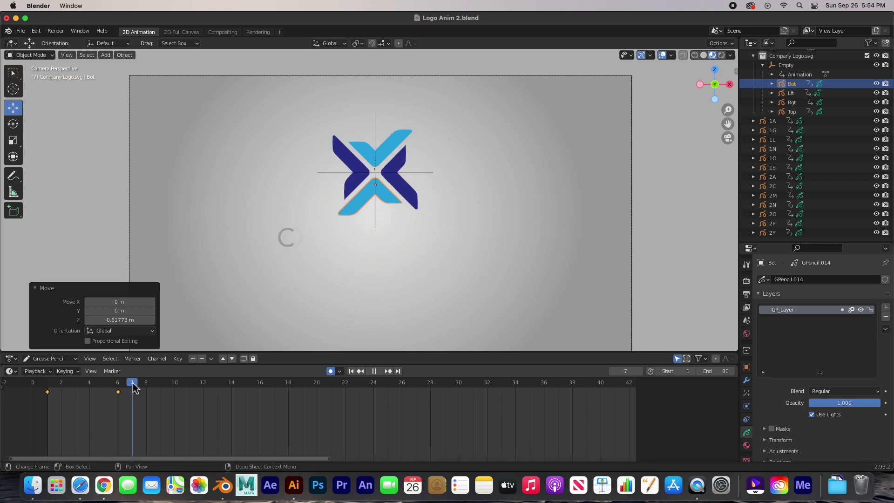
pyautogui.moveTo(131, 389); pyautogui.dragTo(48, 393)
pyautogui.press('i')
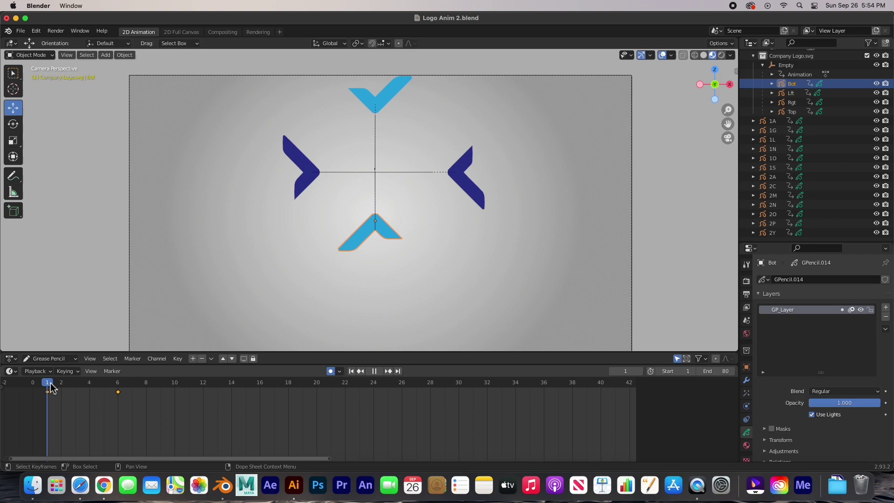
# Step: Keyframe the layer opacity at 1.000 on frame 4 for the Bot, Rgt, Top and Lft pieces
pyautogui.moveTo(48, 388); pyautogui.dragTo(90, 388)
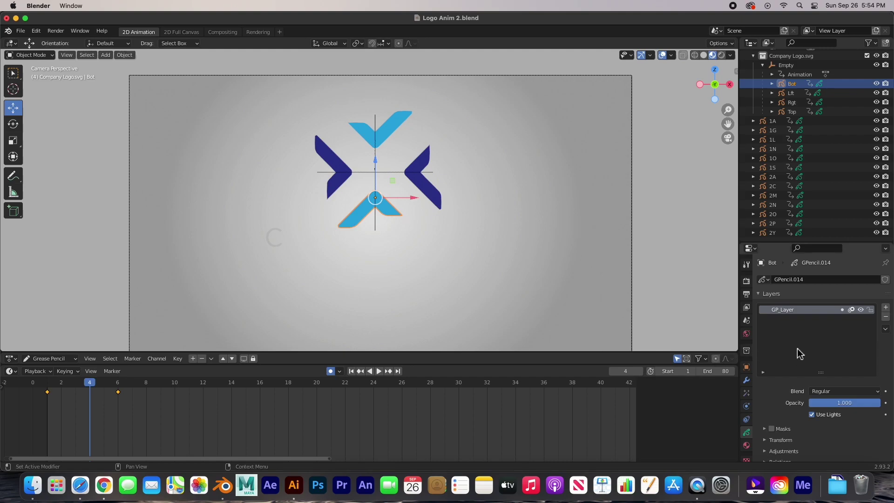
pyautogui.scroll(-3, 800, 353)
pyautogui.click(885, 347)
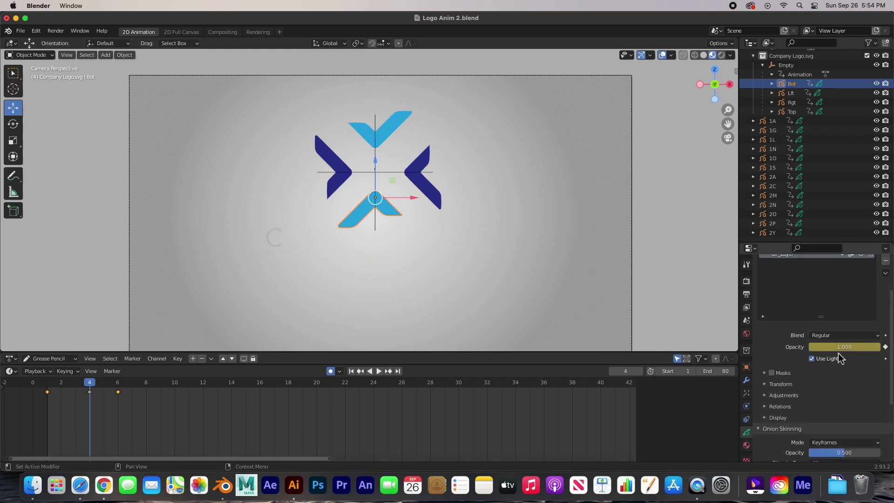
pyautogui.click(884, 347)
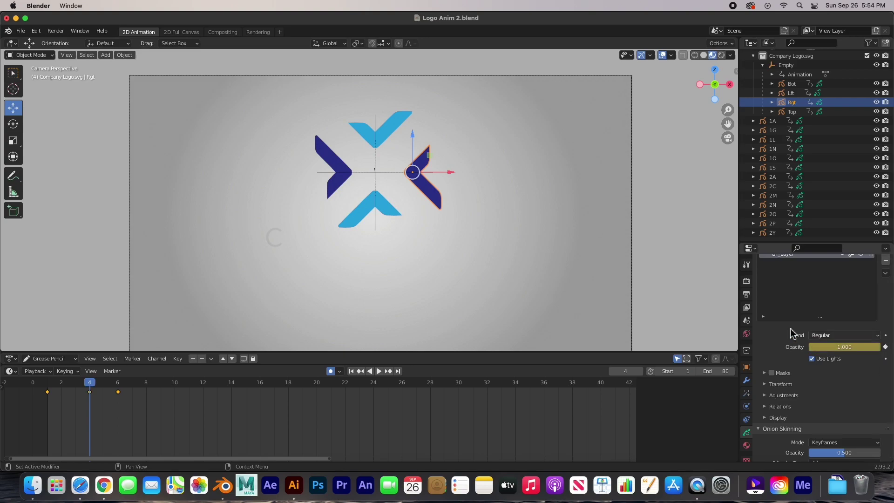
pyautogui.click(390, 132)
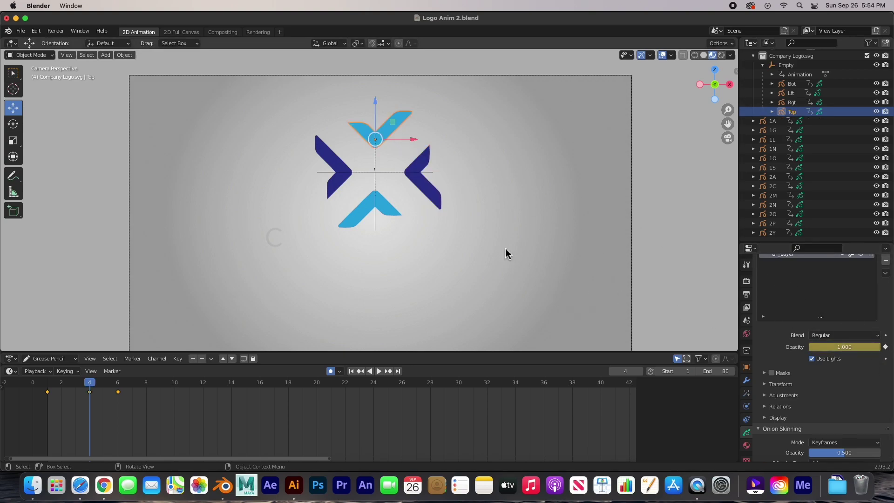
pyautogui.click(341, 165)
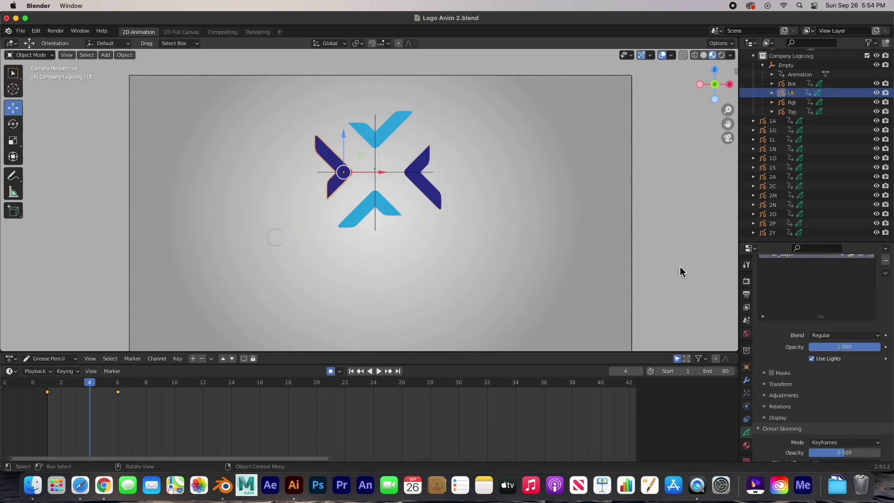
pyautogui.click(885, 348)
# Step: Set the layer opacity of the Lft, Top and Rgt pieces to 0 at frame 1
pyautogui.moveTo(90, 389); pyautogui.dragTo(47, 389)
pyautogui.moveTo(871, 354); pyautogui.dragTo(810, 353)
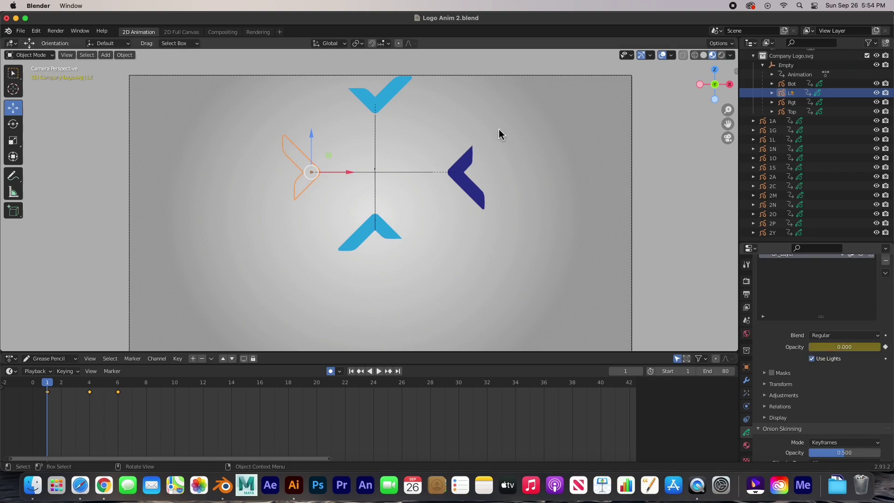
pyautogui.click(397, 92)
pyautogui.moveTo(874, 349); pyautogui.dragTo(810, 351)
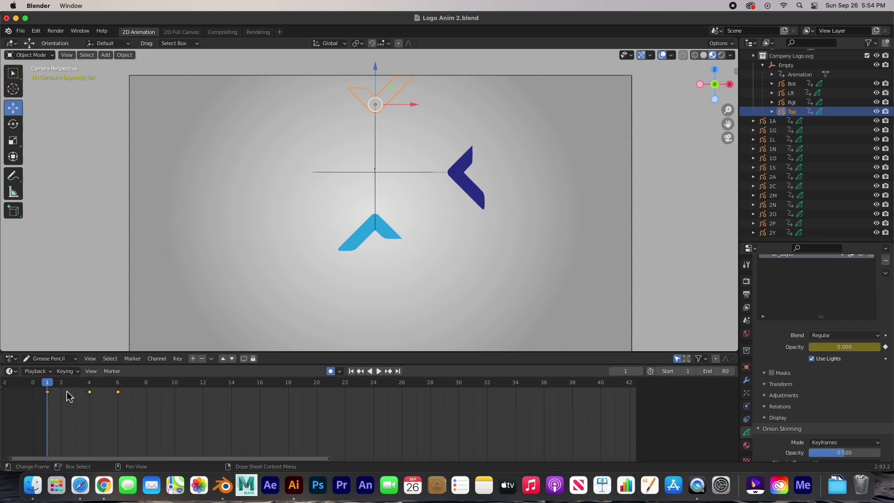
pyautogui.click(469, 162)
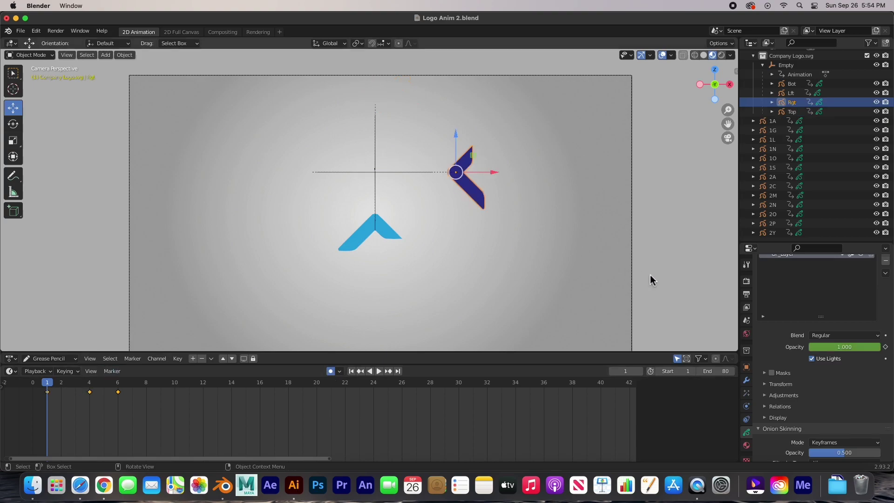
pyautogui.moveTo(837, 347); pyautogui.dragTo(810, 345)
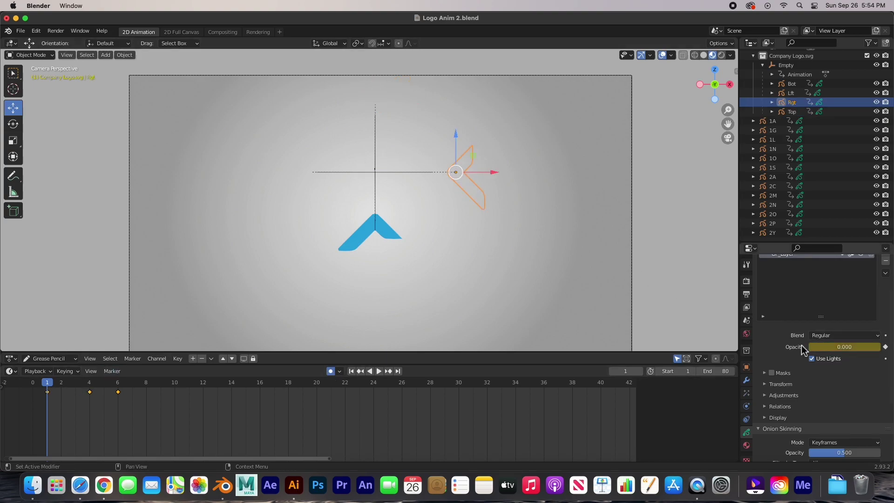
# Step: Select the Bot piece and keyframe its layer opacity at 0 on frame 1
pyautogui.click(394, 235)
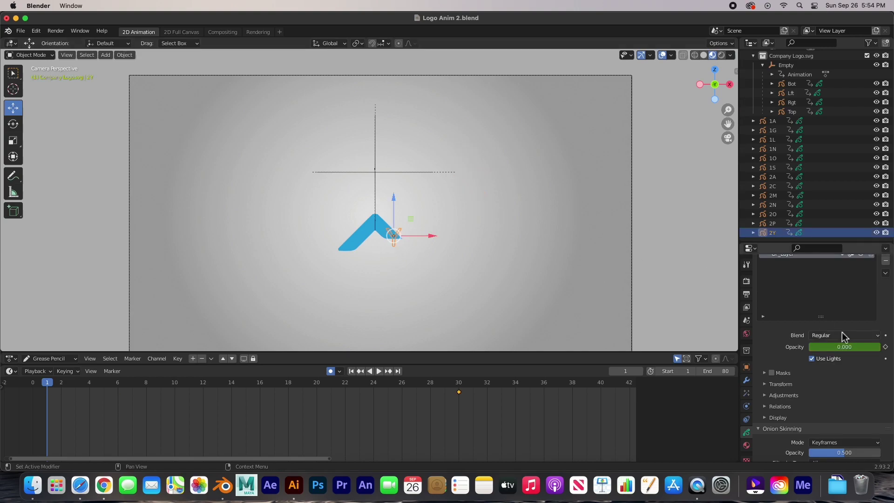
pyautogui.click(354, 236)
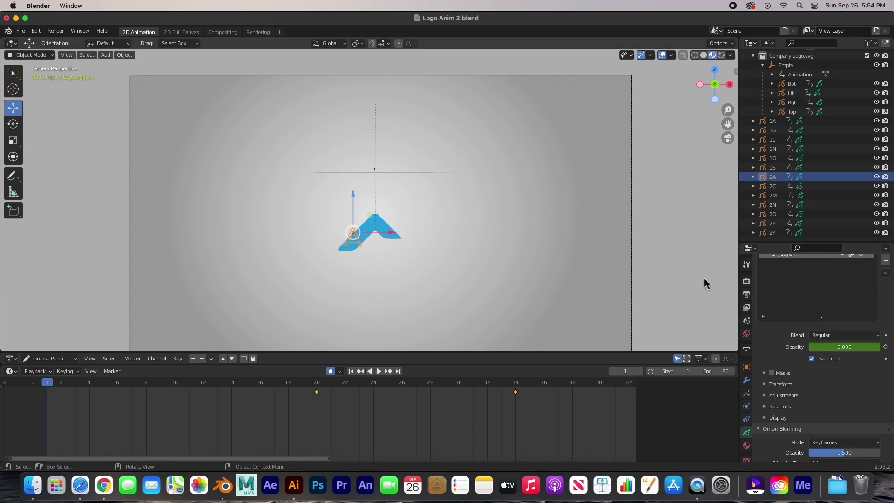
pyautogui.click(375, 220)
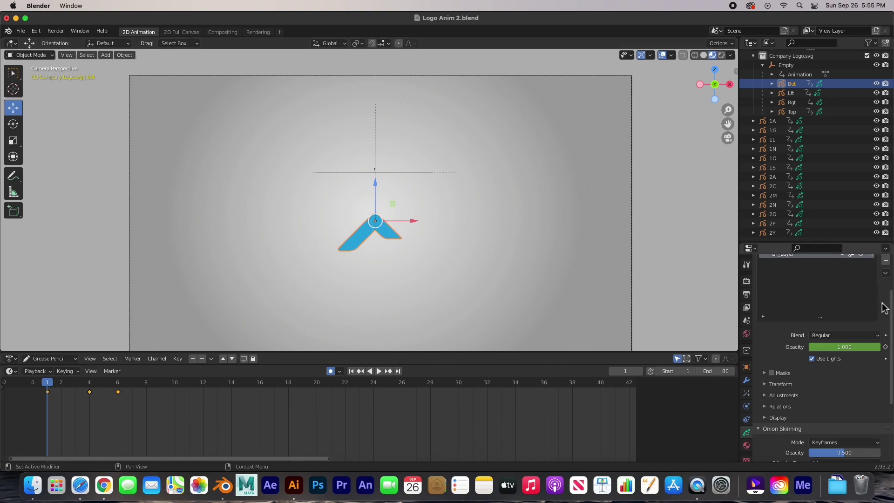
pyautogui.moveTo(868, 348); pyautogui.dragTo(810, 349)
pyautogui.press('i')
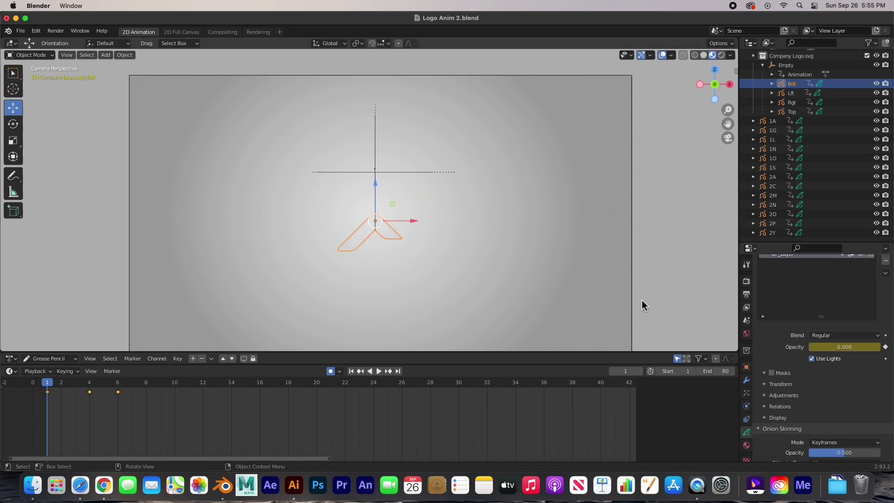
# Step: Scrub from frame 1 to frame 8 and play the animation to check the mark pieces sliding and fading in
pyautogui.moveTo(46, 384); pyautogui.dragTo(145, 393)
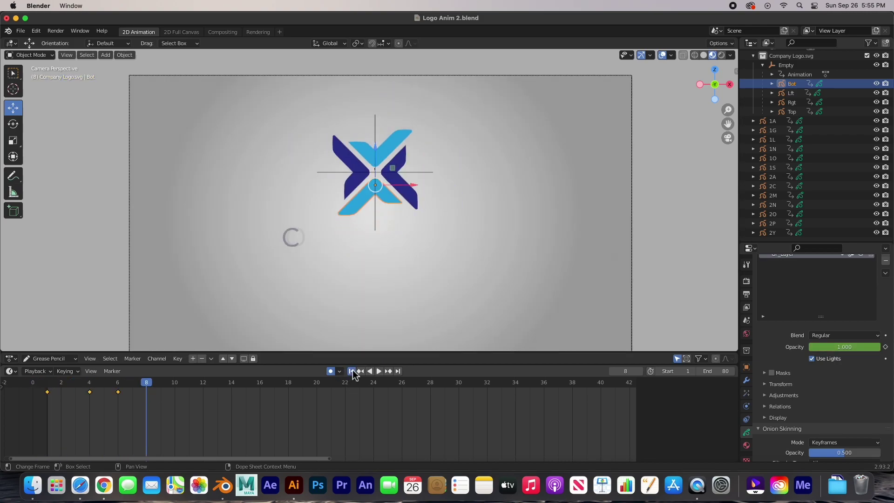
pyautogui.click(379, 371)
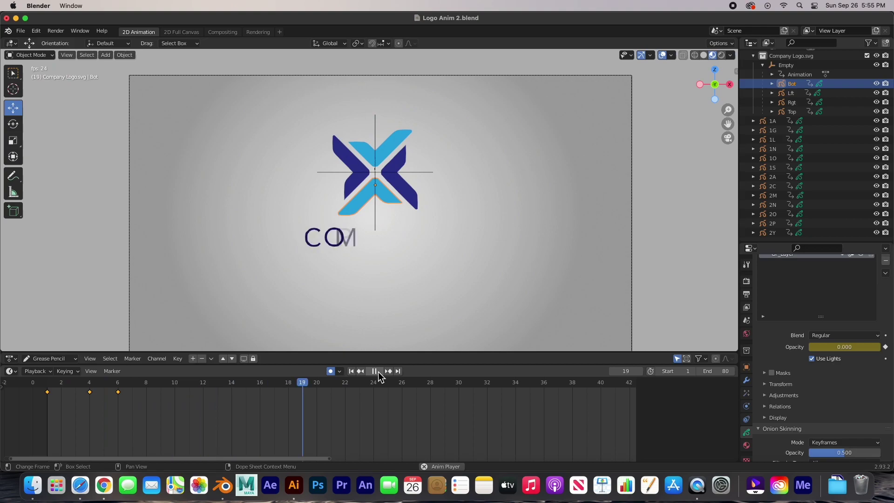
pyautogui.click(374, 371)
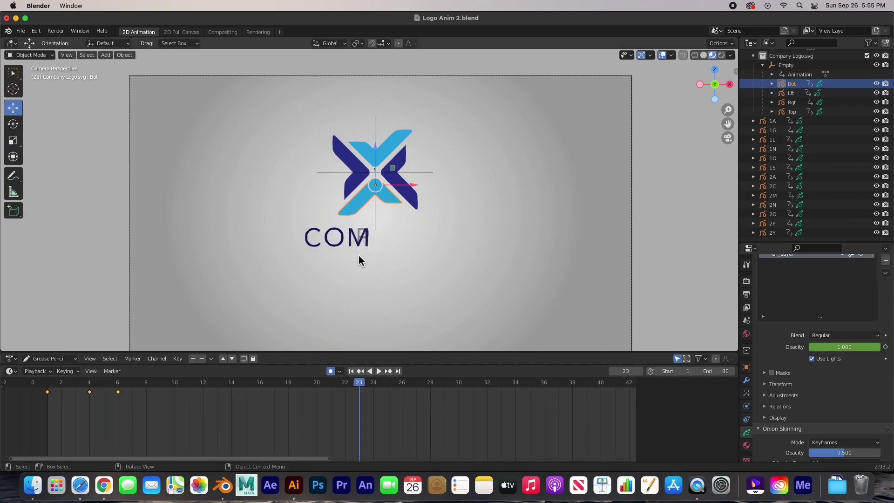
# Step: Select the Empty that parents the logo mark and insert a rotation keyframe on it at frame 40
pyautogui.moveTo(135, 387); pyautogui.dragTo(606, 393)
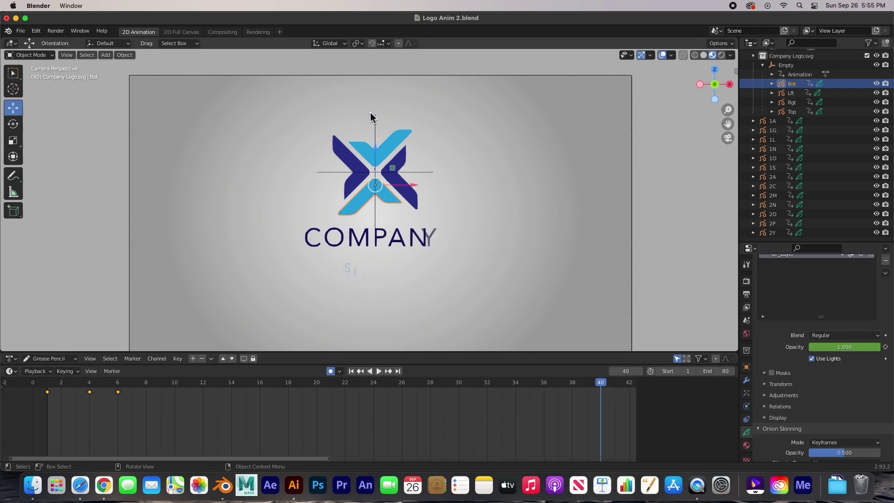
pyautogui.click(430, 173)
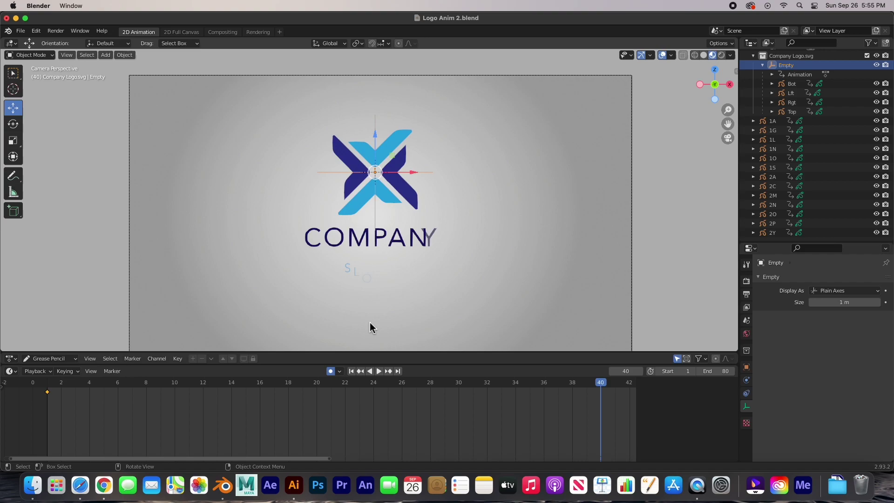
pyautogui.press('i')
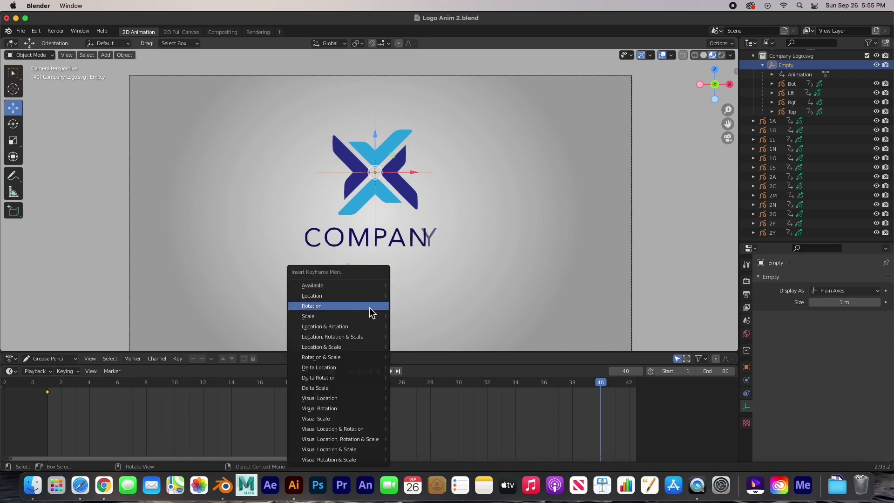
pyautogui.click(343, 311)
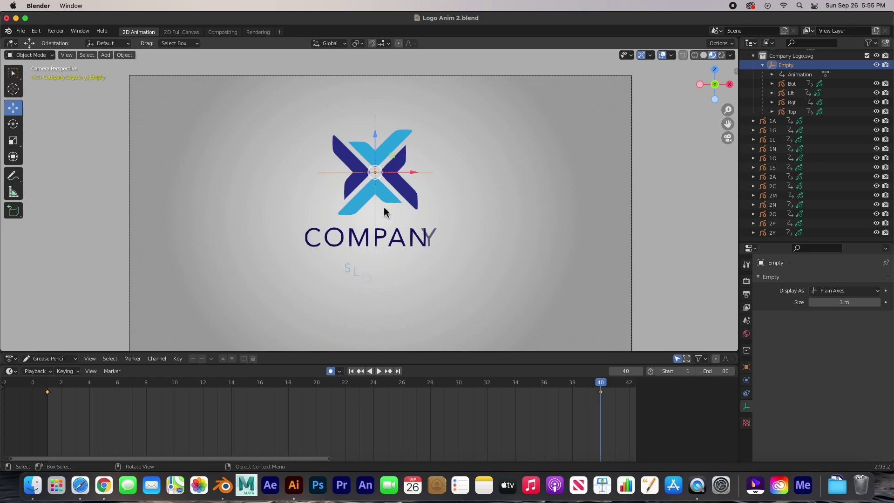
# Step: Rotate the Empty 90° about the Y axis at frame 45 with automatic keyframing
pyautogui.moveTo(330, 463); pyautogui.dragTo(482, 458)
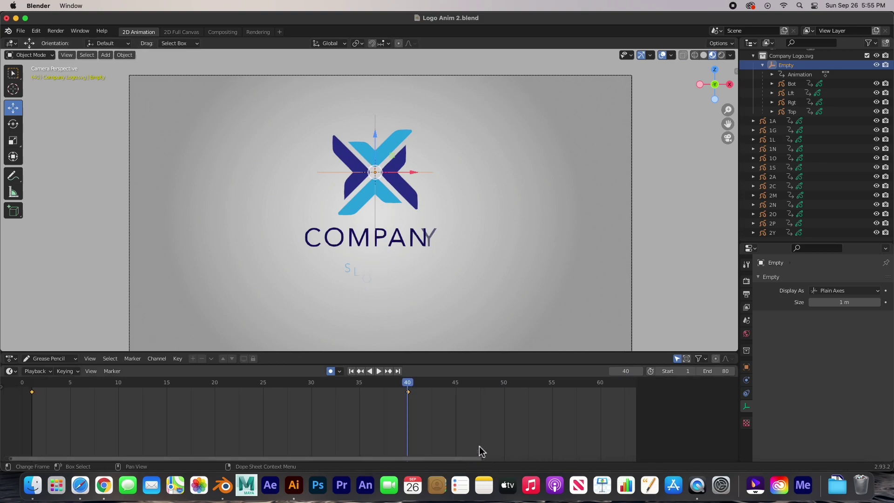
pyautogui.press('space')
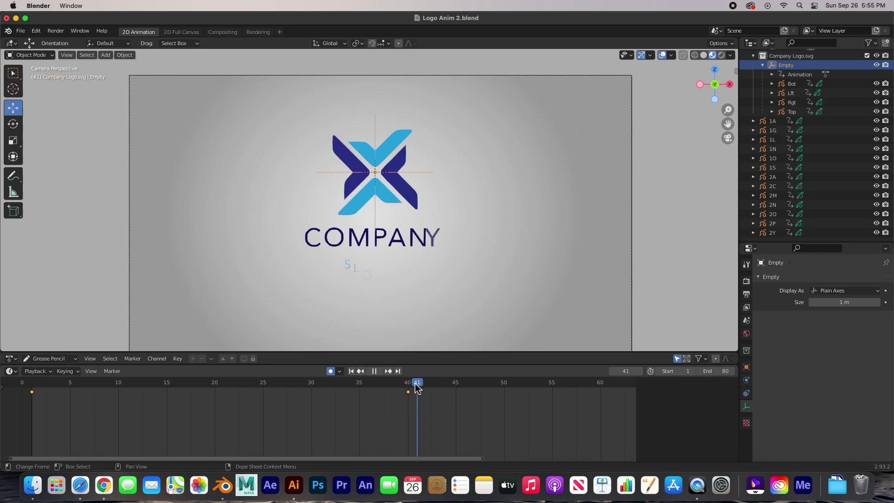
pyautogui.press('space')
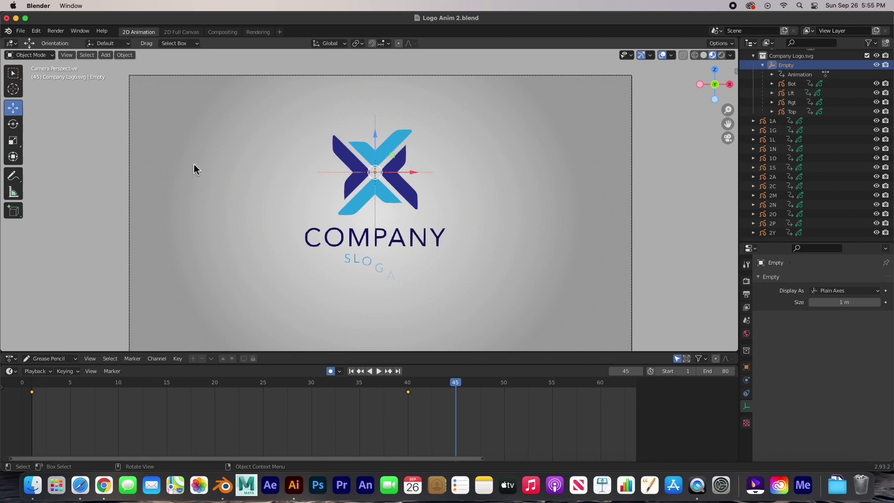
pyautogui.click(12, 125)
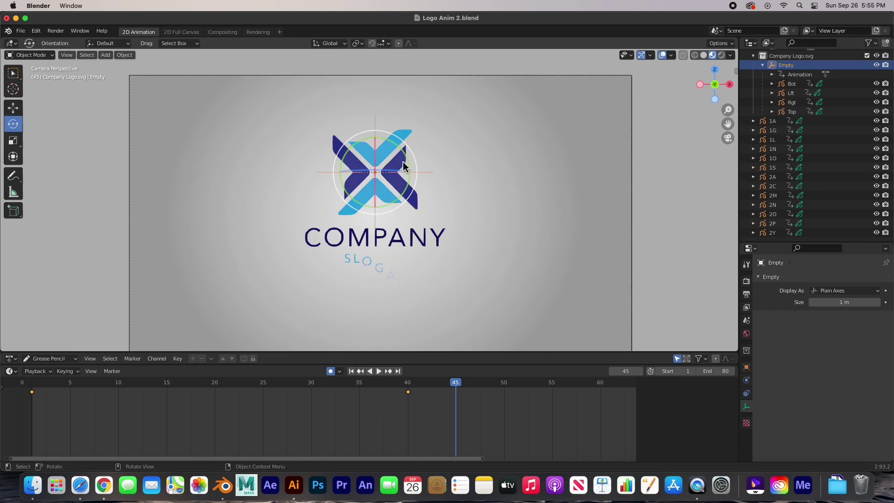
pyautogui.moveTo(403, 157); pyautogui.dragTo(413, 226)
pyautogui.click(120, 310)
pyautogui.write('90')
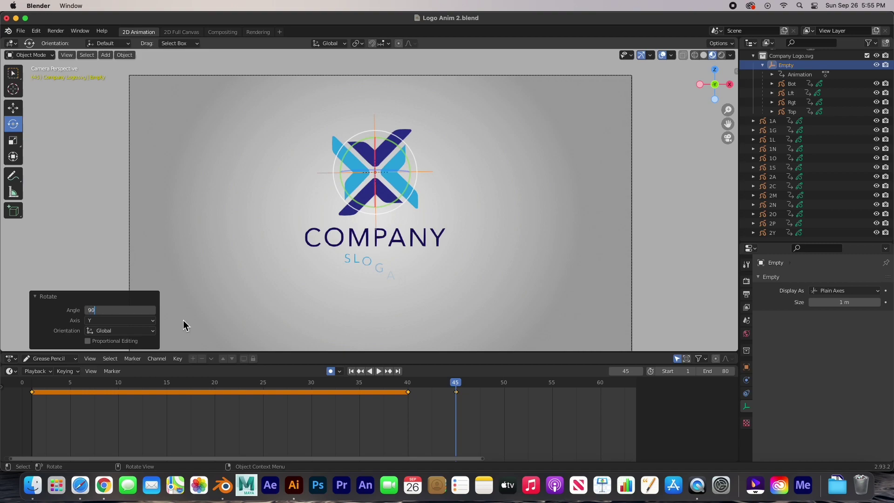
pyautogui.press('Return')
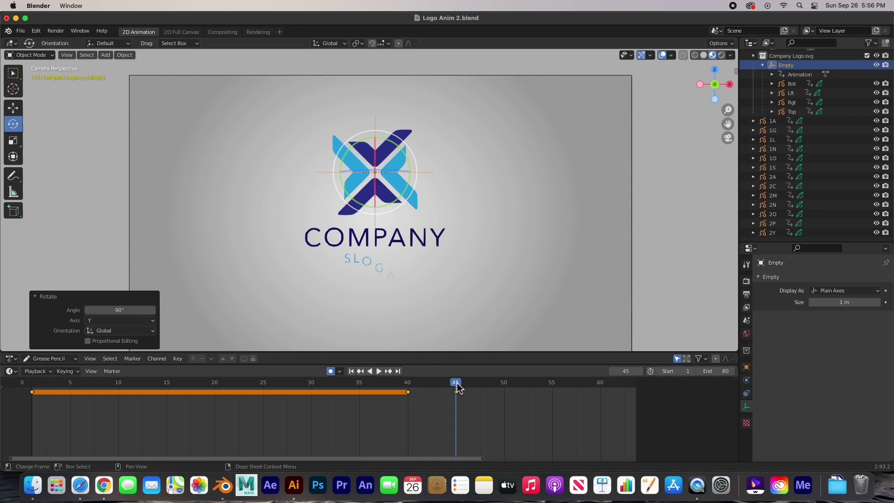
# Step: Insert a rotation keyframe on the Empty at frame 55 to hold its rotated pose
pyautogui.moveTo(457, 387); pyautogui.dragTo(552, 387)
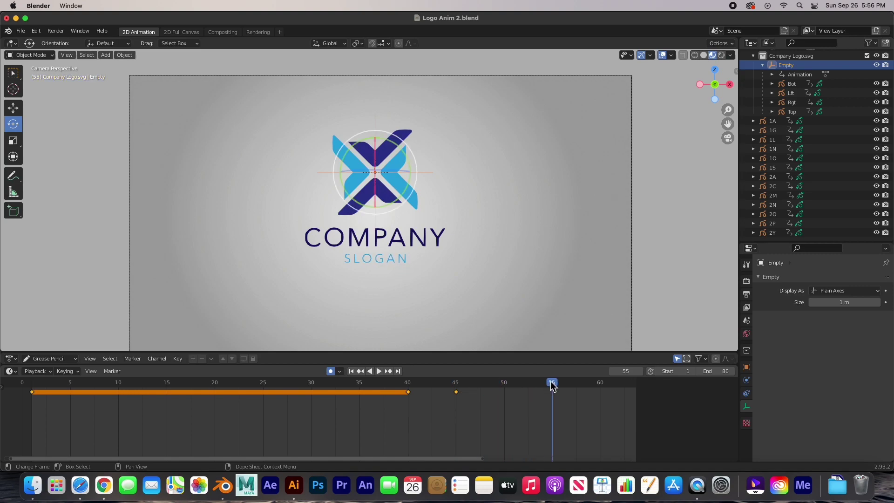
pyautogui.press('i')
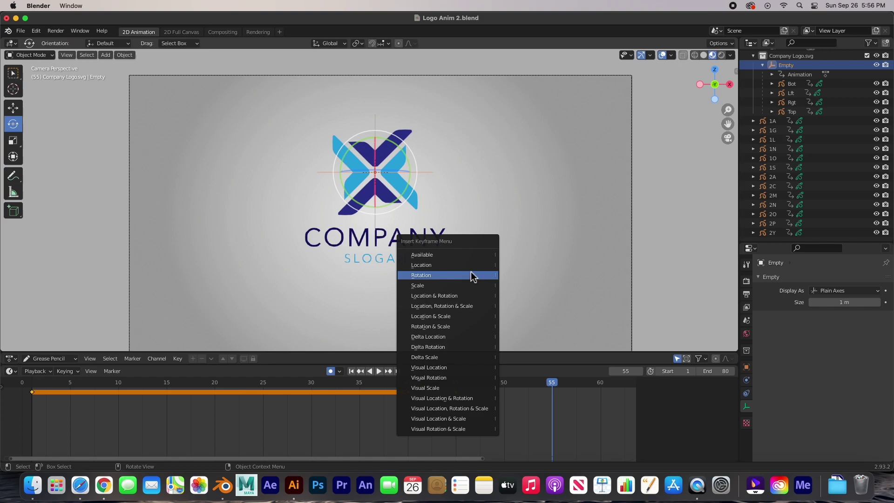
pyautogui.click(420, 279)
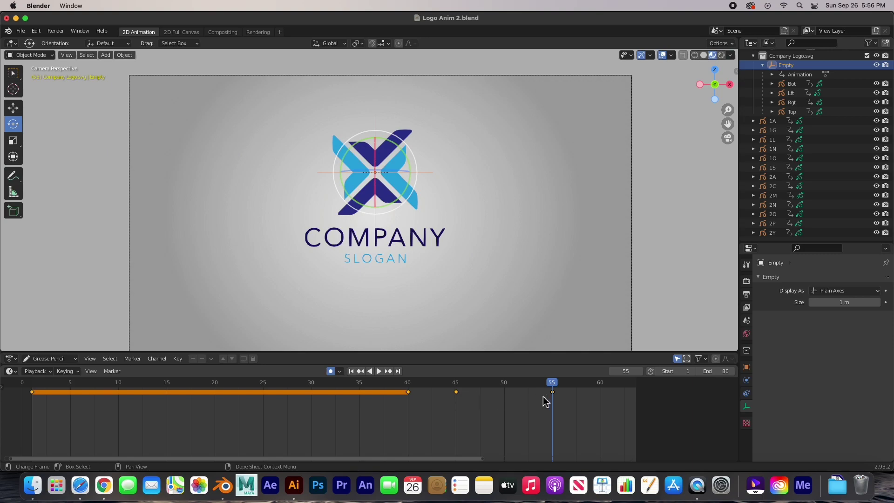
# Step: Rotate the Empty another 90° about the Y axis at frame 60
pyautogui.moveTo(432, 459); pyautogui.dragTo(527, 459)
pyautogui.click(475, 383)
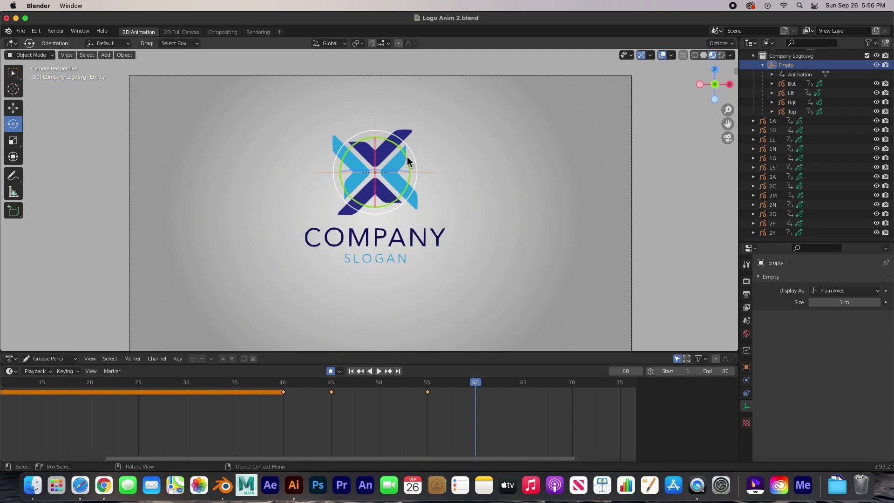
pyautogui.moveTo(407, 160); pyautogui.dragTo(407, 225)
pyautogui.click(134, 310)
pyautogui.hotkey('ctrl', 'a')
pyautogui.write('90')
pyautogui.press('Return')
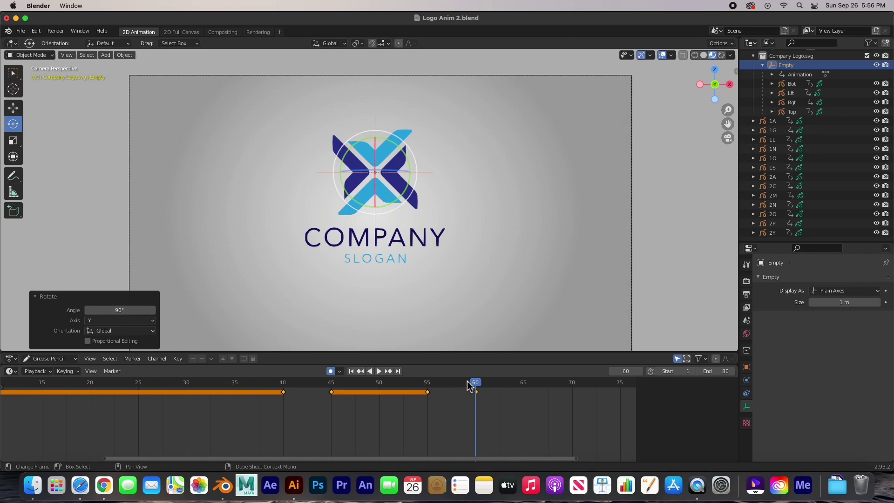
# Step: Hide the Empty in the viewport and play the animation from frame 1 to preview the logo mark's rotation
pyautogui.click(351, 371)
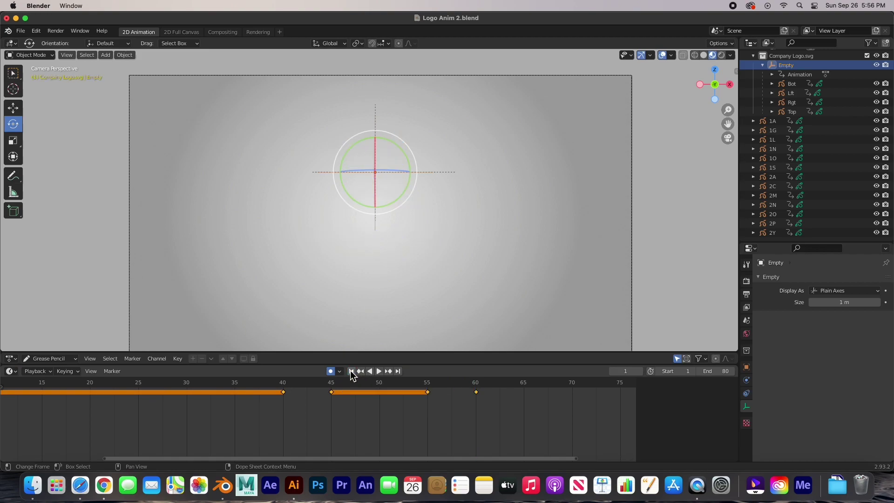
pyautogui.click(71, 175)
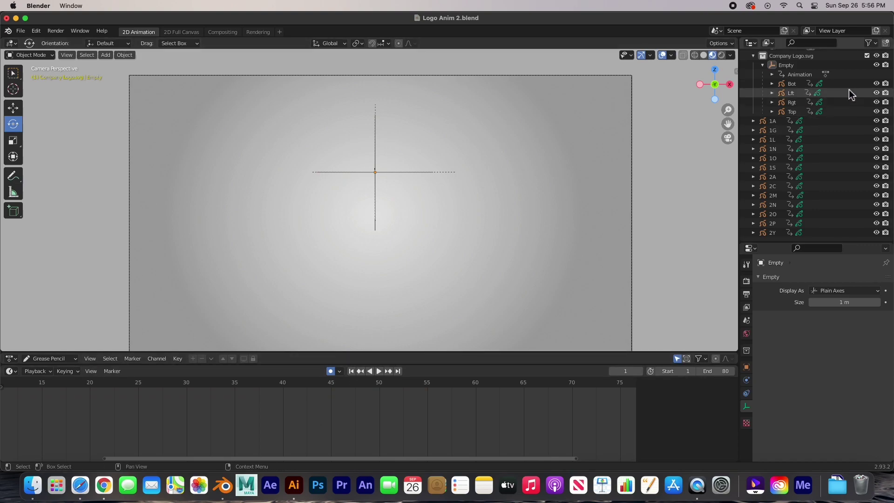
pyautogui.click(876, 64)
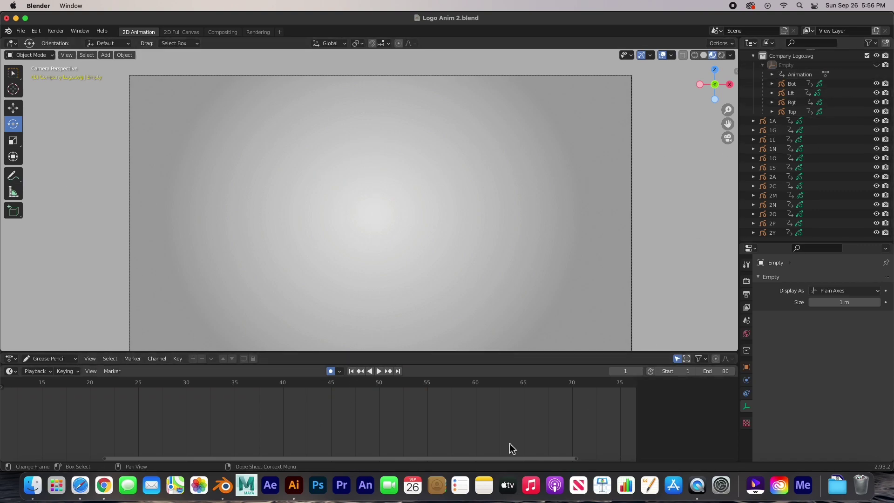
pyautogui.click(380, 371)
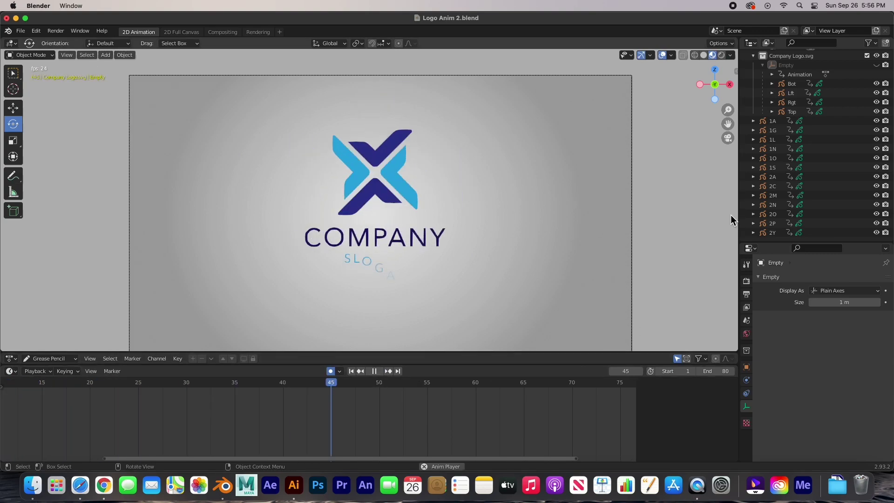
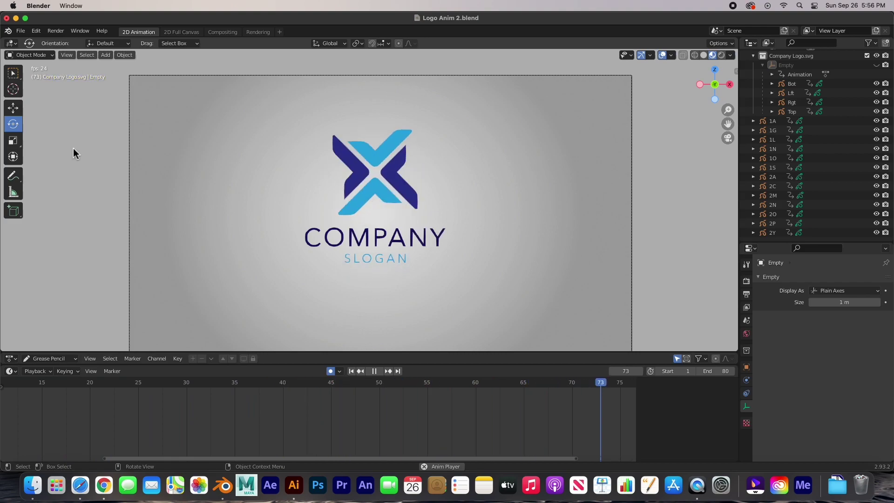
pyautogui.click(373, 371)
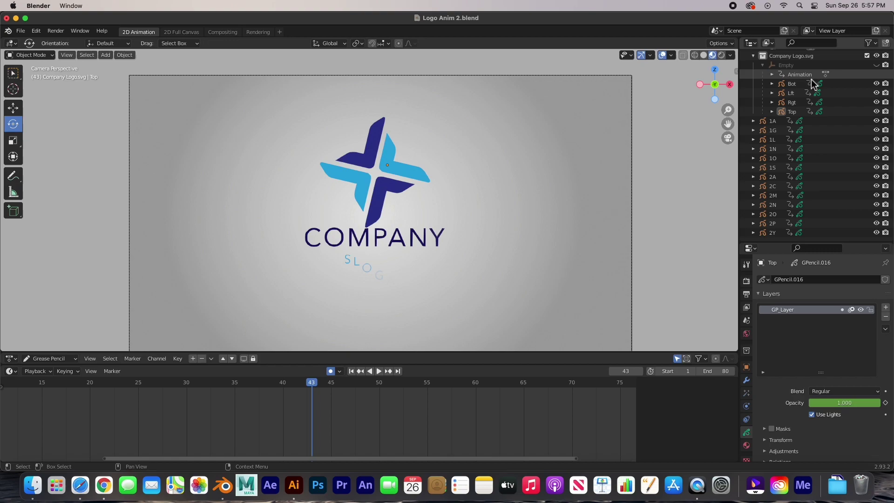
# Step: Unhide the Empty and shift its four later rotation keyframes 15 frames later, to frames 55, 60, 70 and 75
pyautogui.click(799, 68)
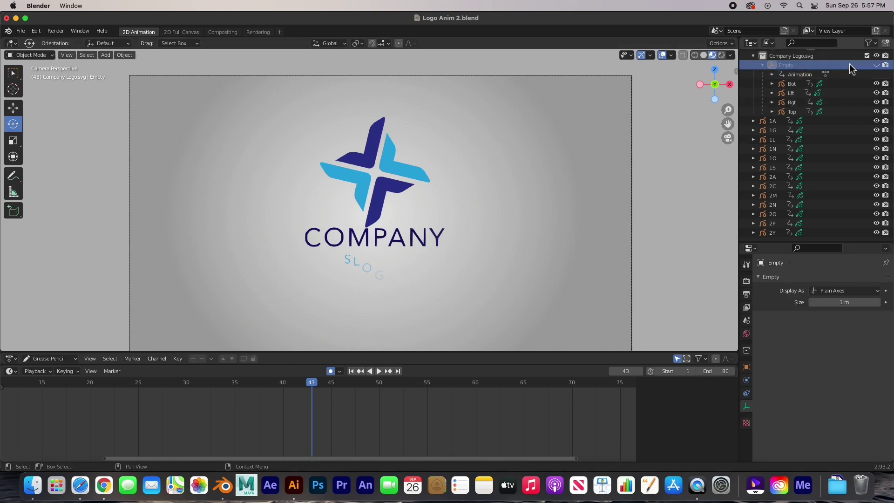
pyautogui.click(788, 66)
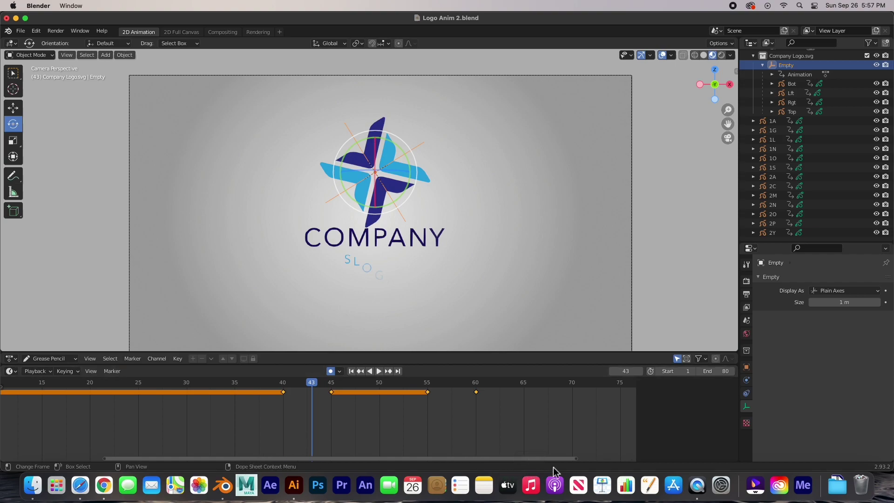
pyautogui.moveTo(576, 458); pyautogui.dragTo(694, 453)
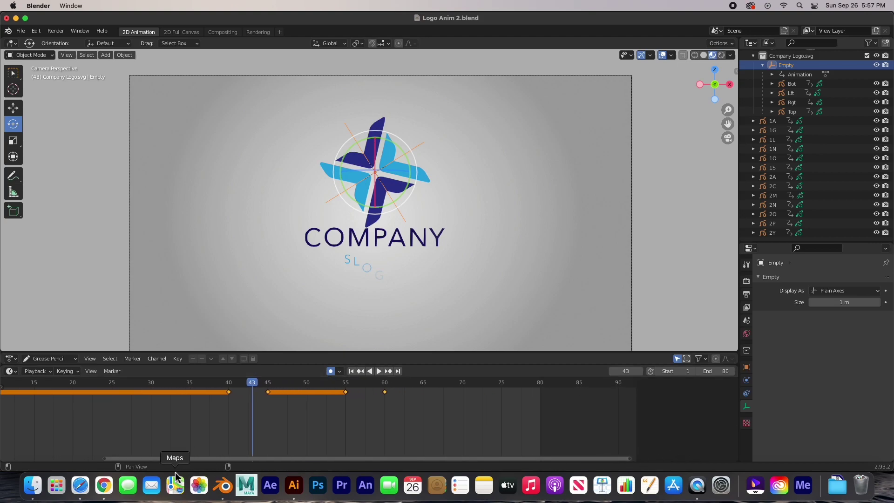
pyautogui.moveTo(106, 464); pyautogui.dragTo(29, 460)
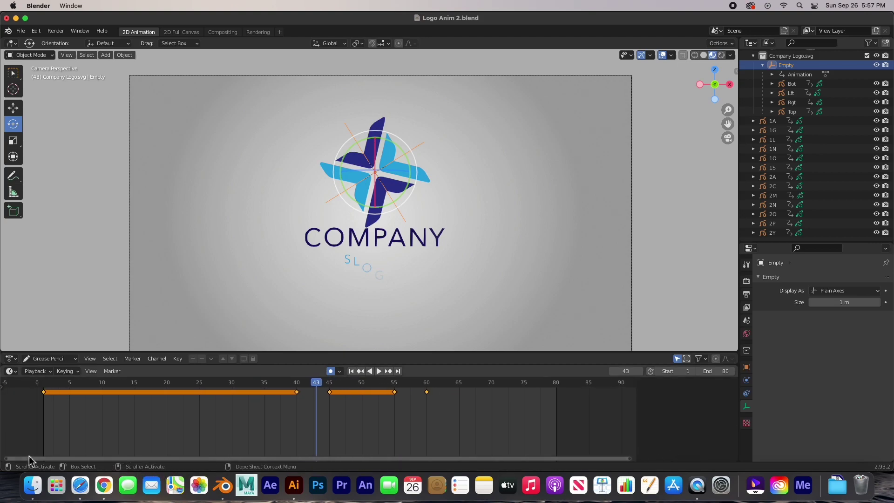
pyautogui.moveTo(277, 420); pyautogui.dragTo(418, 395)
pyautogui.moveTo(475, 396); pyautogui.dragTo(471, 396)
pyautogui.press('space')
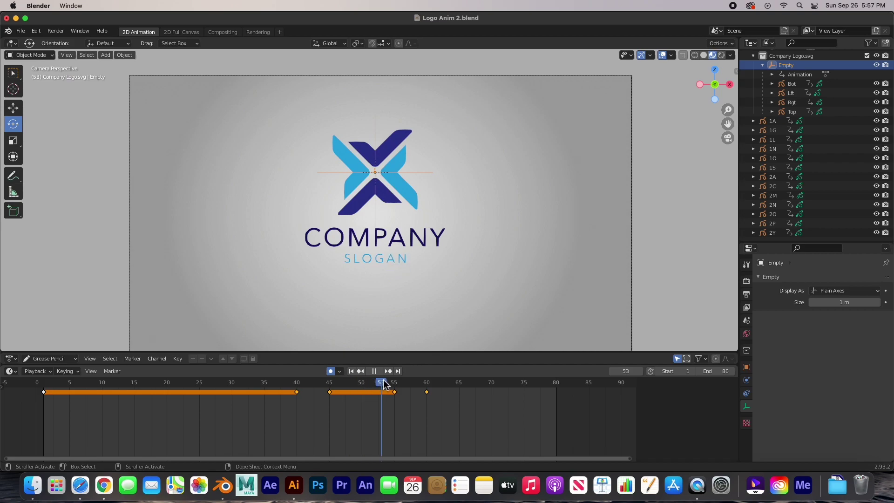
pyautogui.press('space')
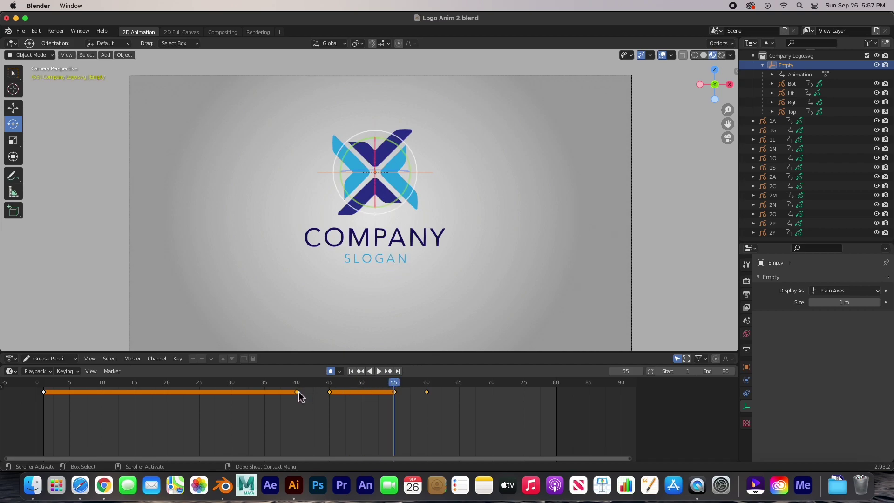
pyautogui.moveTo(298, 392); pyautogui.dragTo(402, 402)
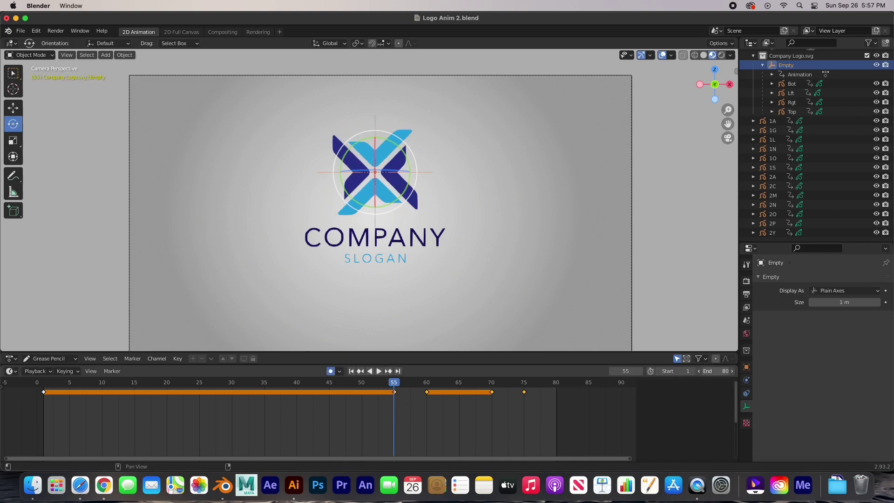
# Step: Set the scene's end frame to 100 and play the animation from the first frame to check the rotation timing
pyautogui.press('Return')
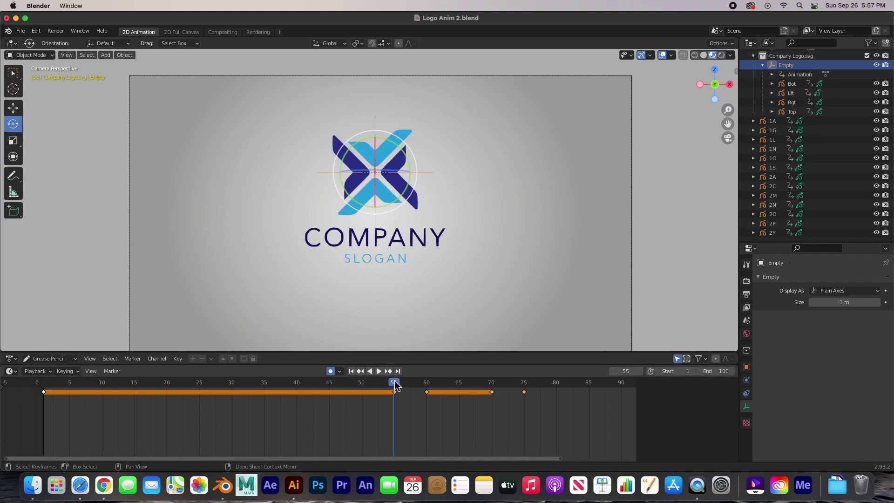
pyautogui.moveTo(396, 393)
pyautogui.mouseDown()
pyautogui.moveTo(96, 393)
pyautogui.moveTo(437, 406)
pyautogui.moveTo(123, 403)
pyautogui.moveTo(396, 410)
pyautogui.mouseUp()
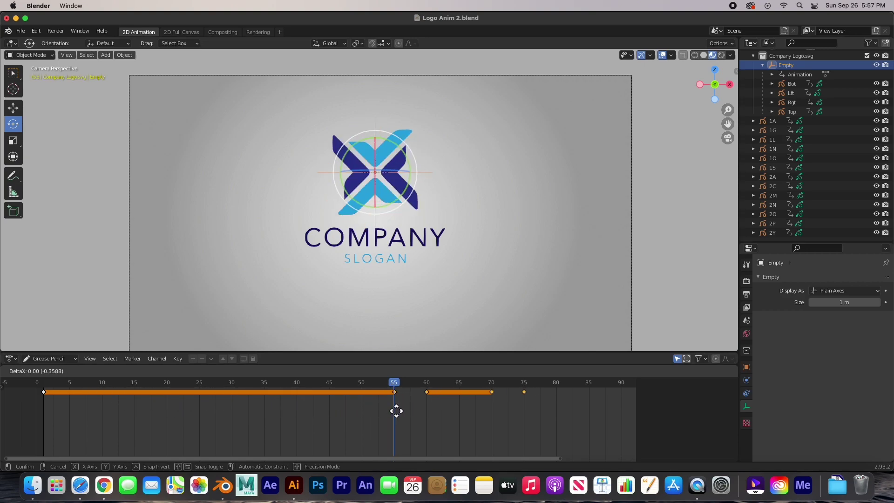
pyautogui.moveTo(403, 410)
pyautogui.mouseDown()
pyautogui.moveTo(421, 410)
pyautogui.moveTo(401, 414)
pyautogui.mouseUp()
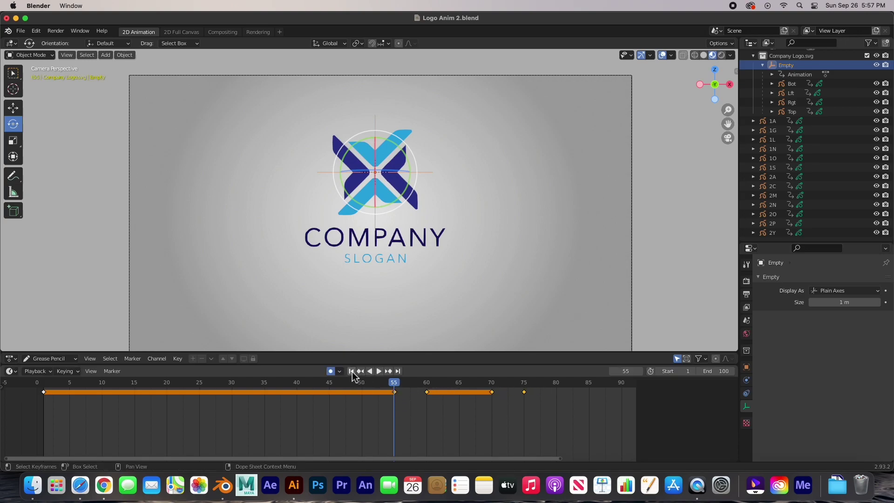
pyautogui.click(351, 370)
pyautogui.click(378, 370)
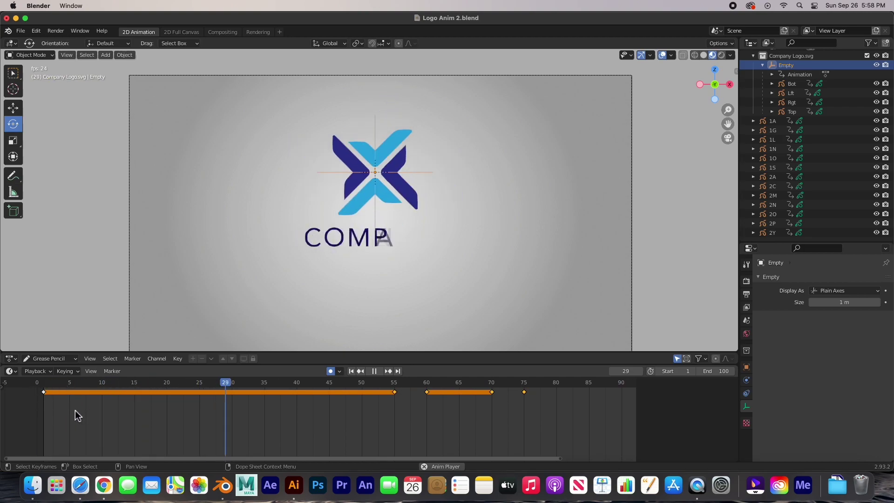
pyautogui.click(655, 259)
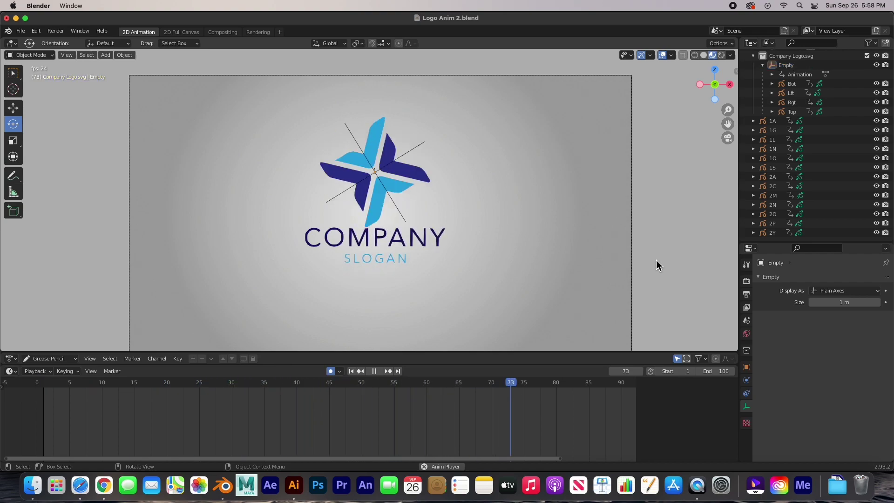